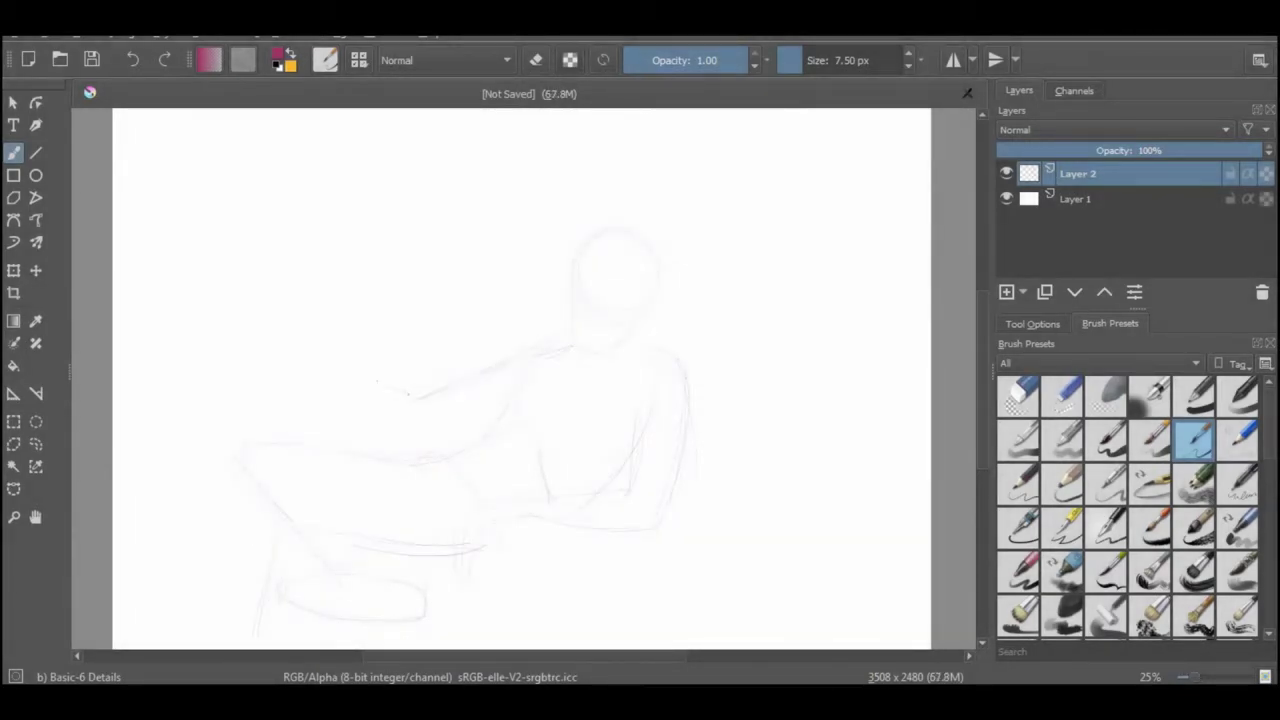
Sketch the reclining figure's outstretched arm with the pistol and rough in the crossed legs and shoe
left_click_drag(430, 422, 476, 412)
left_click_drag(225, 324, 130, 327)
mouse_move(264, 340)
left_mouse_down()
mouse_move(342, 354)
mouse_move(394, 426)
mouse_move(444, 426)
mouse_move(497, 356)
mouse_move(564, 352)
left_mouse_up()
left_click_drag(300, 562, 395, 575)
left_click_drag(310, 472, 334, 506)
mouse_move(228, 418)
left_mouse_down()
mouse_move(352, 436)
mouse_move(416, 470)
left_mouse_up()
left_click_drag(334, 486, 450, 468)
Sketch the figure's bent resting arm, from the shoulder down to the hanging hand
left_click_drag(488, 522, 478, 564)
left_click_drag(464, 520, 492, 600)
left_click_drag(512, 526, 666, 506)
left_click_drag(688, 378, 668, 502)
left_click_drag(662, 342, 682, 356)
mouse_move(638, 404)
left_mouse_down()
mouse_move(626, 496)
mouse_move(508, 502)
mouse_move(622, 490)
left_mouse_up()
Sketch the side of the torso, the folds of the crossed leg, the shoe's ankle and the standing lower leg
left_click_drag(518, 396, 466, 450)
left_click_drag(284, 508, 260, 546)
left_click_drag(346, 498, 410, 496)
left_click_drag(404, 574, 452, 564)
left_click_drag(406, 494, 446, 452)
left_click_drag(250, 525, 218, 646)
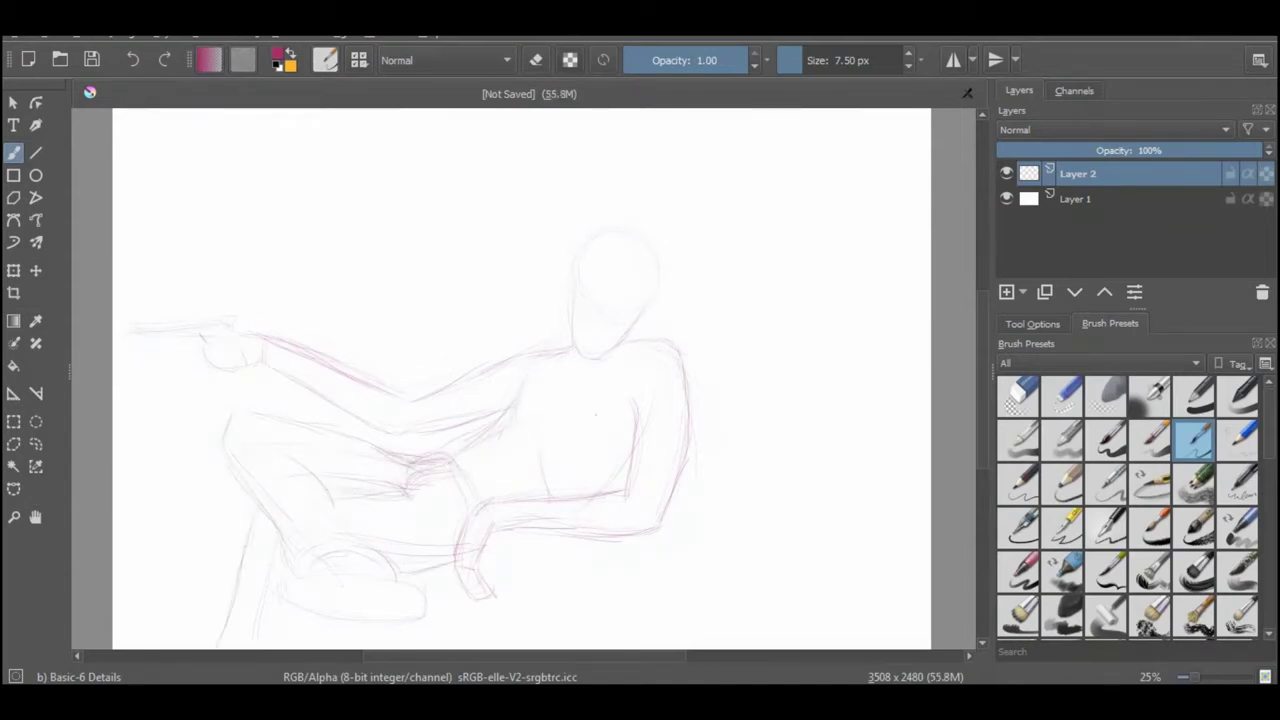
Reinforce the outlines of both arms, the shoulder and the side of the chest
left_click_drag(395, 440, 462, 424)
mouse_move(322, 368)
left_mouse_down()
mouse_move(396, 396)
mouse_move(536, 352)
left_mouse_up()
mouse_move(422, 398)
left_mouse_down()
mouse_move(558, 347)
mouse_move(482, 438)
mouse_move(436, 458)
left_mouse_up()
mouse_move(672, 352)
left_mouse_down()
mouse_move(680, 444)
mouse_move(660, 526)
left_mouse_up()
left_click_drag(640, 408, 632, 476)
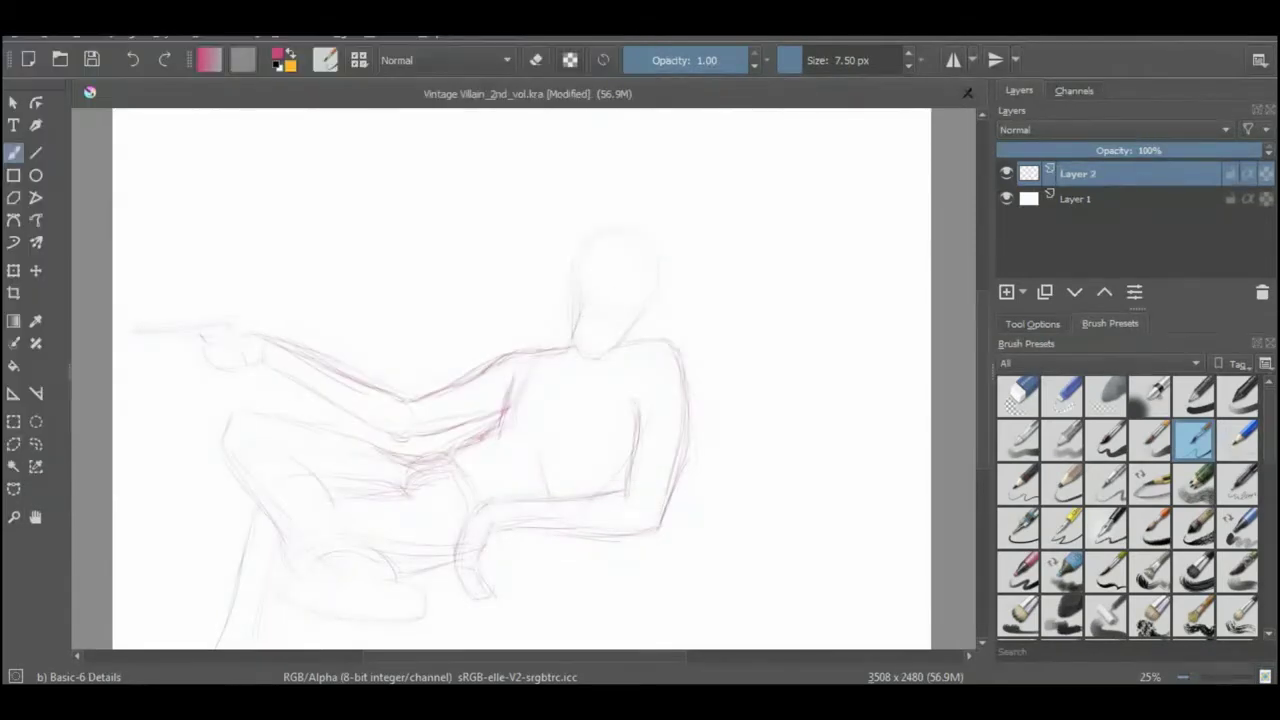
Select the head with a freehand outline, shift it slightly up and to the right, and clear the selection
left_click(35, 444)
mouse_move(558, 305)
left_mouse_down()
mouse_move(622, 347)
mouse_move(562, 298)
left_mouse_up()
left_click(13, 292)
left_click(13, 102)
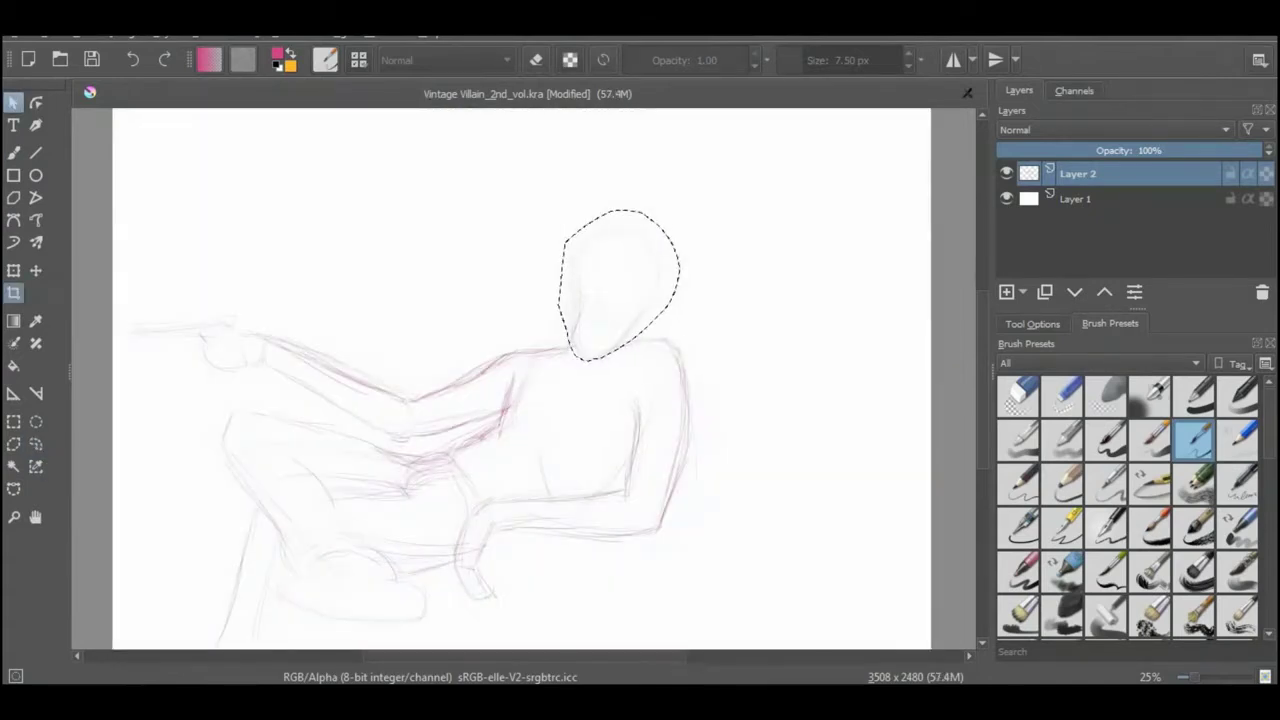
key("ctrl+t")
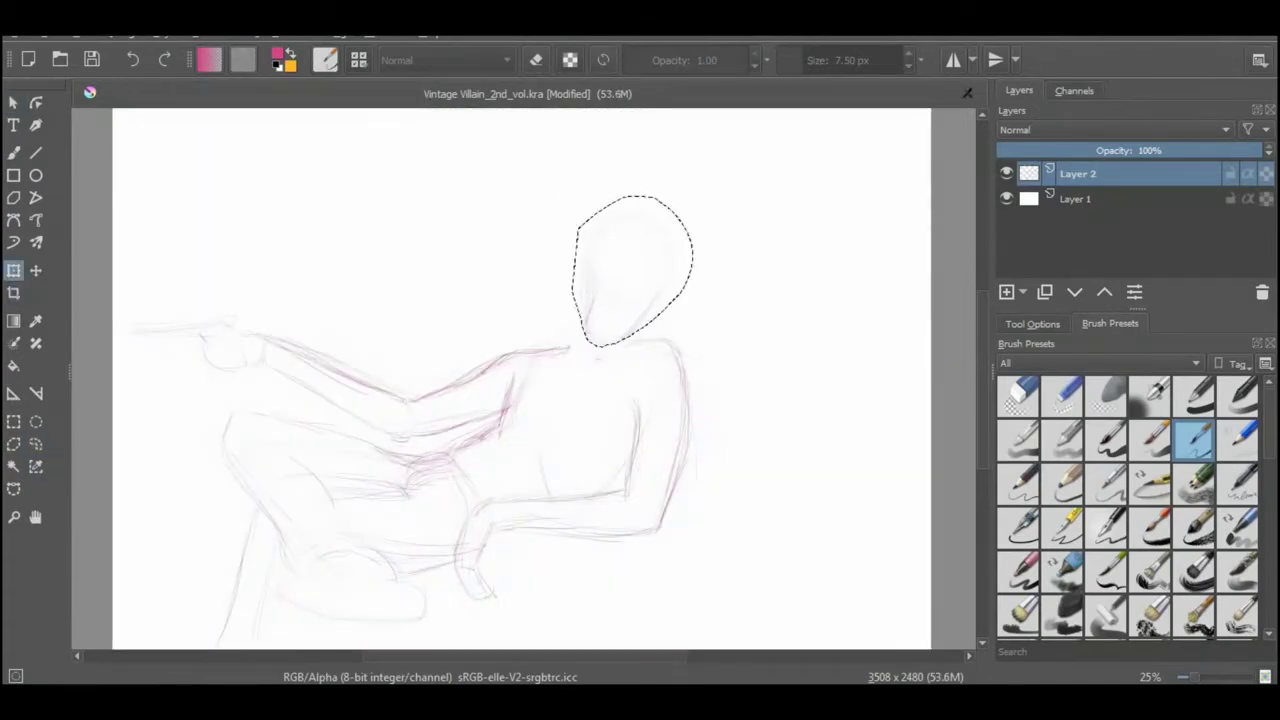
key("Return")
key("ctrl+shift+a")
Redraw the neck, jaw and side of the face to connect the moved head to the shoulders
key("b")
mouse_move(568, 348)
left_mouse_down()
mouse_move(582, 320)
mouse_move(636, 350)
left_mouse_up()
left_click_drag(592, 265, 594, 288)
Move the whole figure sketch on Layer 2 to the right on the canvas
key("ctrl+t")
left_click_drag(421, 437, 531, 437)
key("Return")
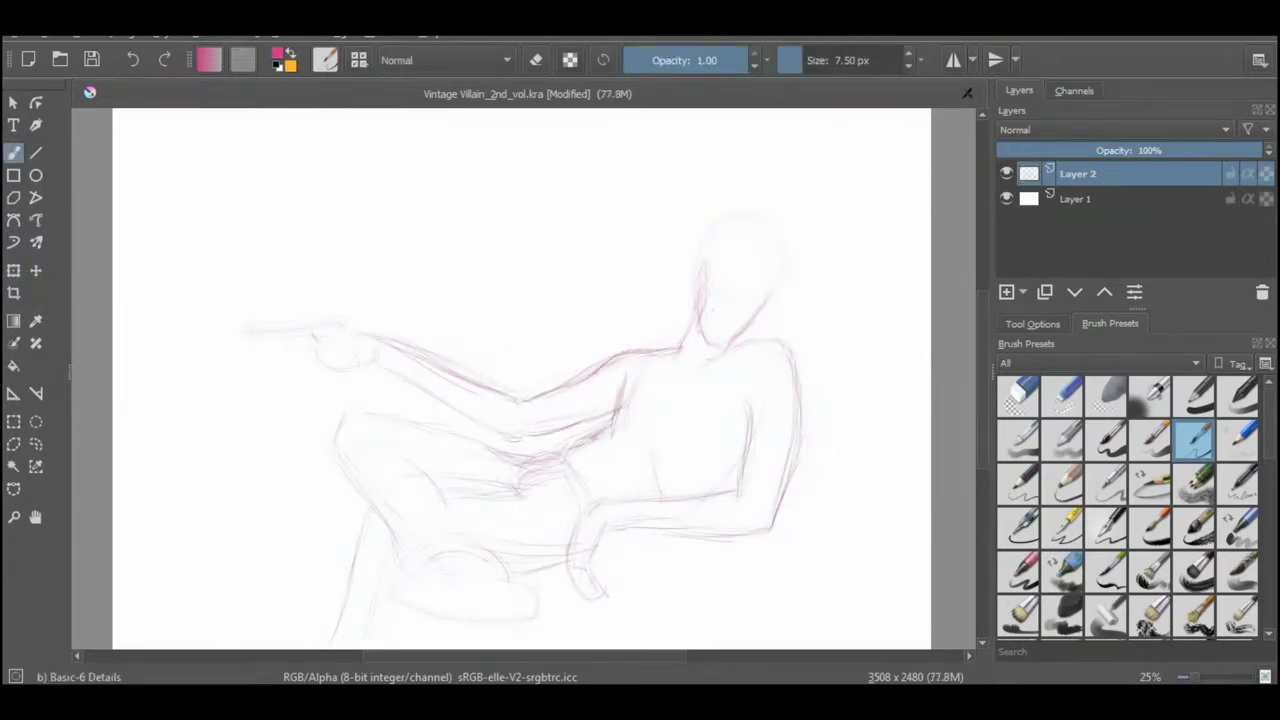
Draw the curled fingers of the hand gripping the pistol
mouse_move(313, 340)
left_mouse_down()
mouse_move(301, 345)
mouse_move(302, 326)
left_mouse_up()
mouse_move(322, 364)
left_mouse_down()
mouse_move(344, 380)
mouse_move(350, 366)
left_mouse_up()
left_click_drag(334, 358, 352, 374)
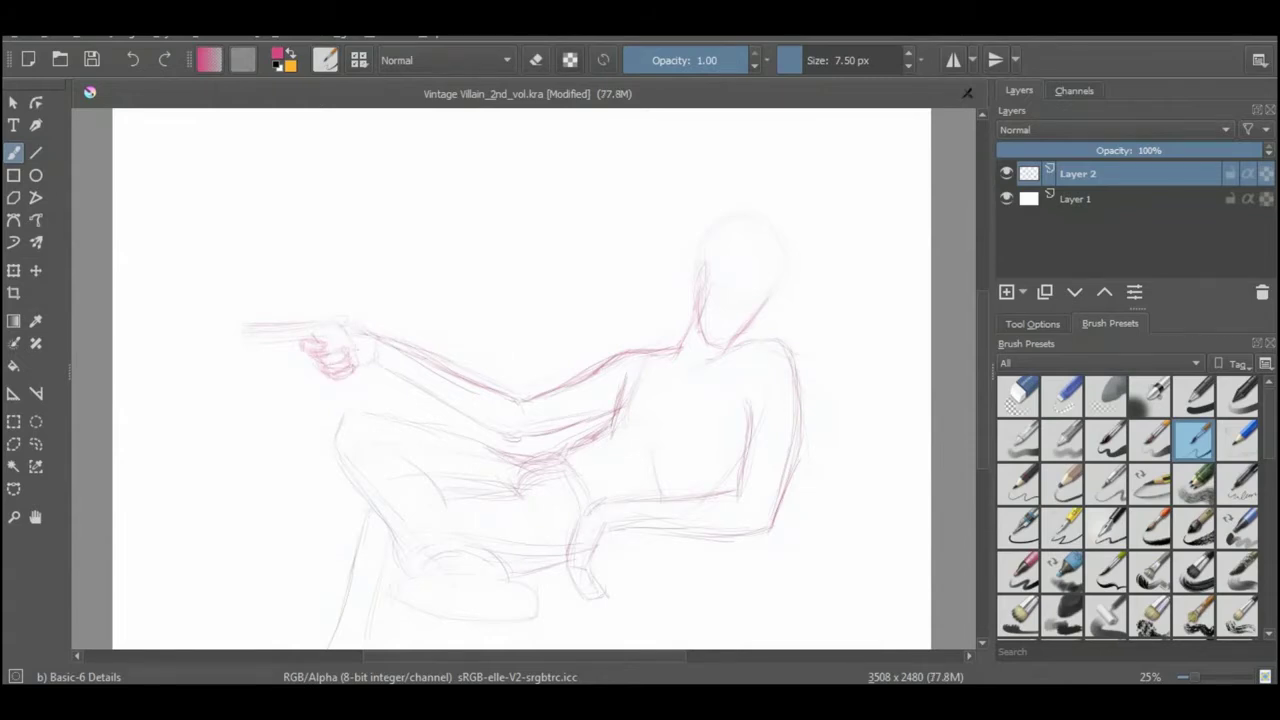
Sketch the seated man's eyes, eyebrows, nose and wide open grin along the face guidelines
scroll(828, 270, "up", 2)
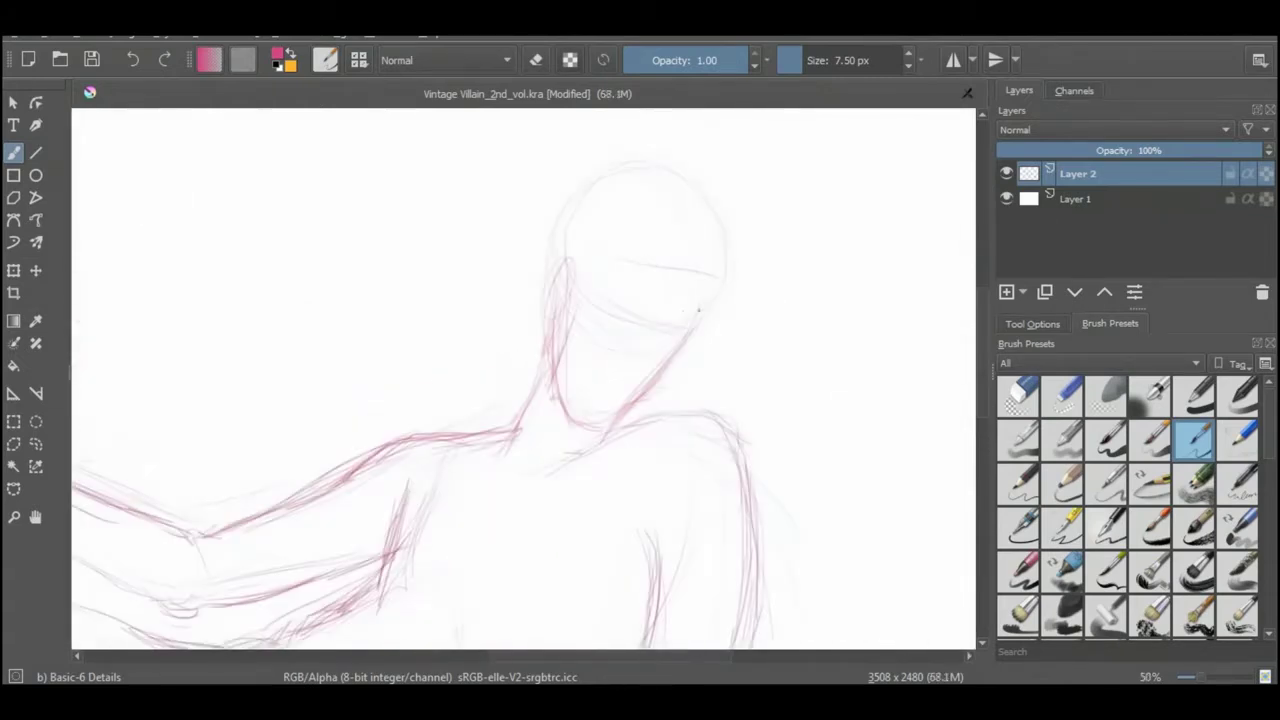
mouse_move(616, 382)
left_mouse_down()
mouse_move(640, 377)
mouse_move(624, 399)
left_mouse_up()
mouse_move(598, 366)
left_mouse_down()
mouse_move(630, 381)
mouse_move(637, 357)
left_mouse_up()
left_click_drag(608, 292, 632, 288)
mouse_move(678, 298)
left_mouse_down()
mouse_move(696, 300)
mouse_move(686, 326)
left_mouse_up()
left_click_drag(600, 298, 630, 294)
mouse_move(600, 292)
left_mouse_down()
mouse_move(628, 284)
mouse_move(628, 304)
left_mouse_up()
left_click_drag(582, 358, 640, 376)
left_click_drag(590, 372, 634, 400)
mouse_move(584, 350)
left_mouse_down()
mouse_move(590, 382)
mouse_move(628, 428)
left_mouse_up()
mouse_move(634, 396)
left_mouse_down()
mouse_move(658, 376)
mouse_move(632, 360)
left_mouse_up()
mouse_move(628, 358)
left_mouse_down()
mouse_move(646, 330)
mouse_move(686, 318)
left_mouse_up()
left_click_drag(672, 302, 694, 301)
mouse_move(590, 362)
left_mouse_down()
mouse_move(622, 386)
mouse_move(582, 390)
left_mouse_up()
Reinforce the ear, jaw, chin and skull outlines and refine the mouth's contour
left_click_drag(560, 330, 556, 362)
left_click_drag(554, 382, 556, 396)
left_click_drag(578, 206, 554, 278)
left_click_drag(718, 278, 706, 312)
left_click_drag(630, 418, 662, 410)
left_click_drag(596, 340, 624, 356)
left_click_drag(646, 362, 634, 398)
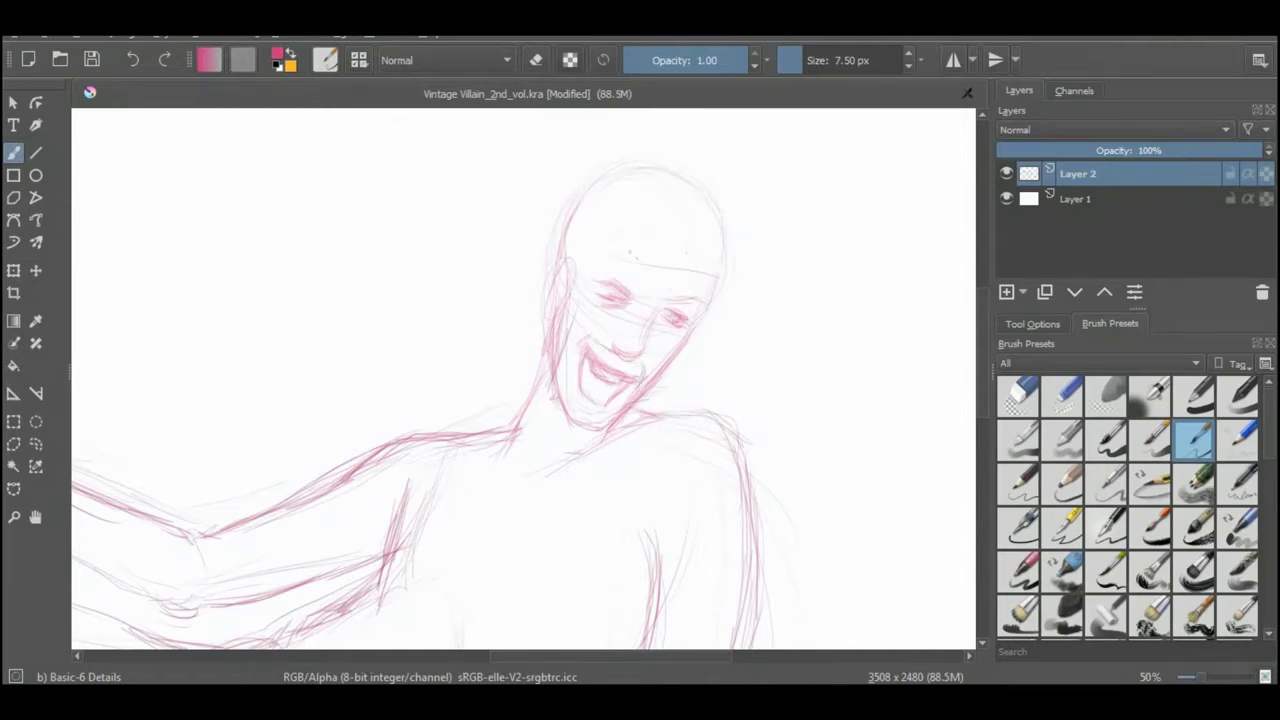
Sketch the man's swept-back hair around the skull, with its hairline and side contours
left_click_drag(572, 234, 548, 262)
left_click_drag(726, 246, 710, 300)
left_click_drag(724, 314, 694, 332)
left_click_drag(746, 264, 738, 294)
left_click_drag(750, 200, 742, 272)
left_click_drag(720, 164, 736, 204)
left_click_drag(670, 148, 712, 140)
left_click_drag(726, 186, 730, 202)
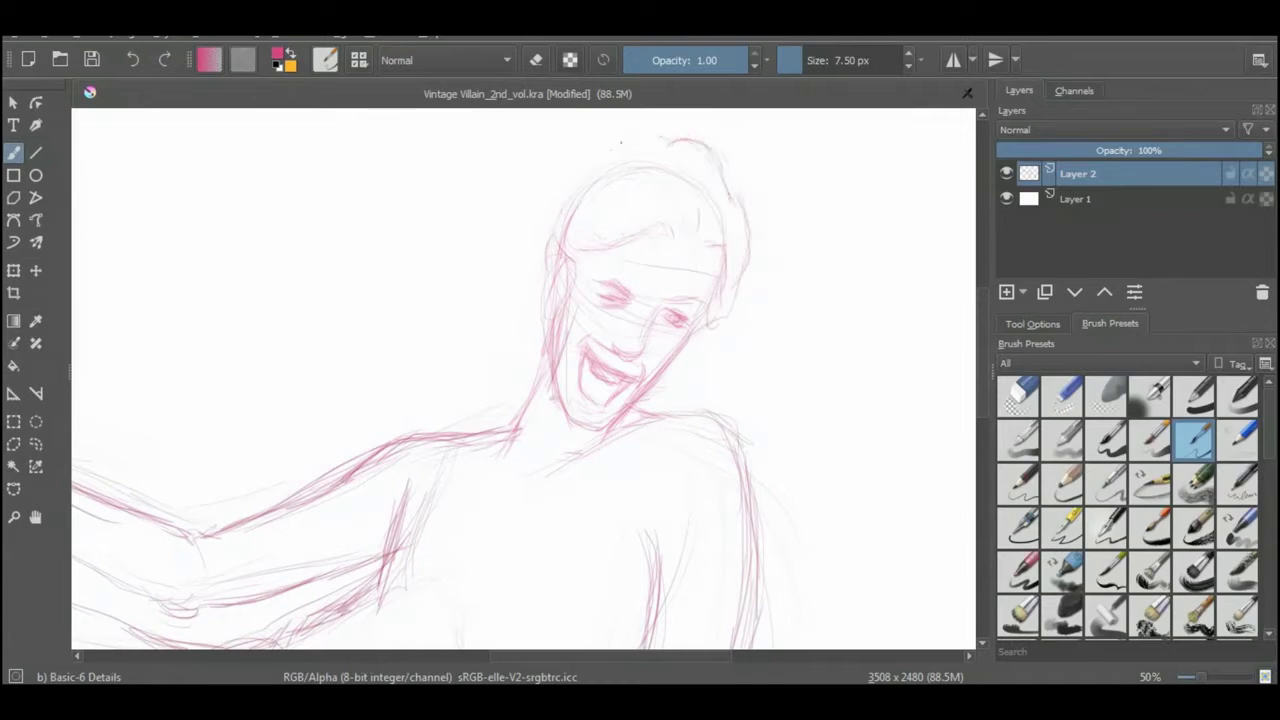
mouse_move(530, 360)
left_mouse_down()
mouse_move(533, 208)
mouse_move(670, 210)
left_mouse_up()
left_click_drag(582, 212, 524, 246)
Redraw the pistol barrel angled downward and strengthen the forearm, wrist and neck lines
key("2")
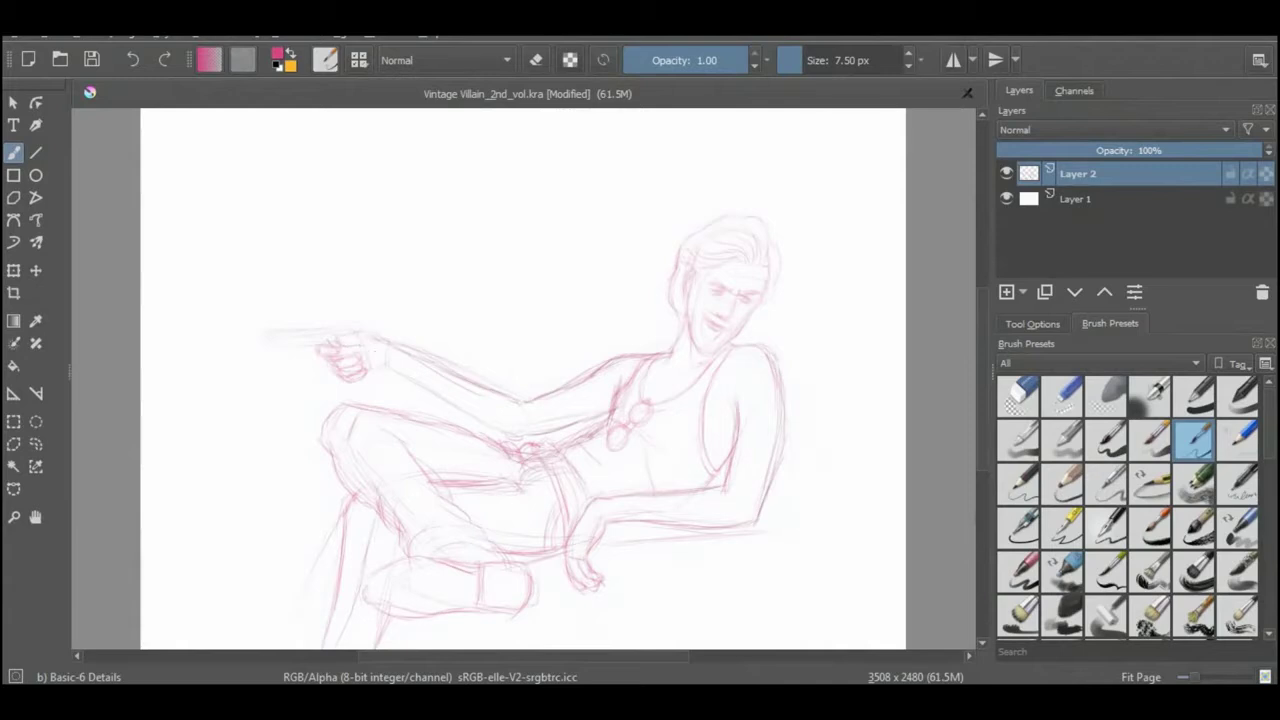
left_click_drag(404, 378, 504, 432)
left_click_drag(302, 341, 272, 376)
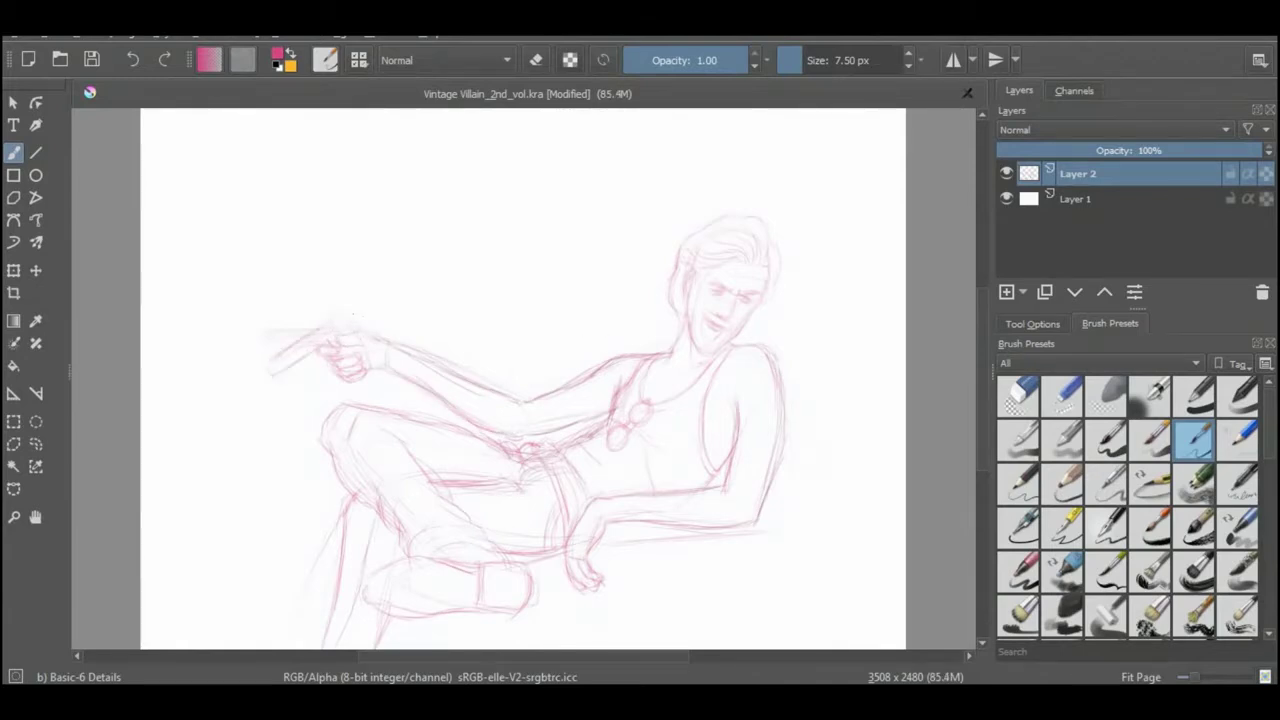
left_click_drag(384, 353, 376, 367)
left_click_drag(694, 358, 732, 340)
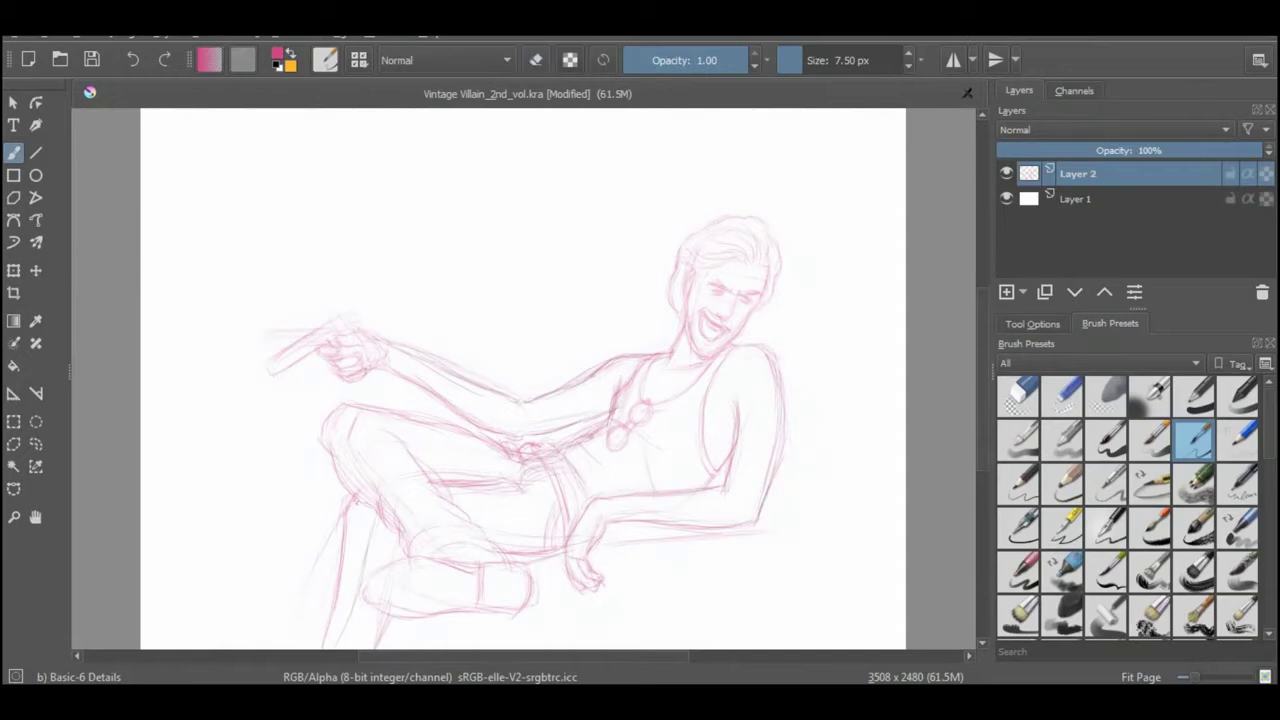
Rework the crossed leg's outline and add trouser lines around the hip, waist, seat and ankle
key("slash")
mouse_move(343, 514)
left_mouse_down()
mouse_move(359, 566)
mouse_move(493, 499)
mouse_move(464, 480)
mouse_move(540, 545)
mouse_move(519, 510)
mouse_move(460, 490)
mouse_move(556, 480)
mouse_move(440, 494)
left_mouse_up()
key("slash")
left_click_drag(380, 558, 404, 542)
mouse_move(546, 570)
left_mouse_down()
mouse_move(624, 550)
mouse_move(562, 568)
left_mouse_up()
left_click_drag(504, 496, 548, 510)
left_click_drag(536, 578, 562, 574)
left_click_drag(570, 495, 572, 515)
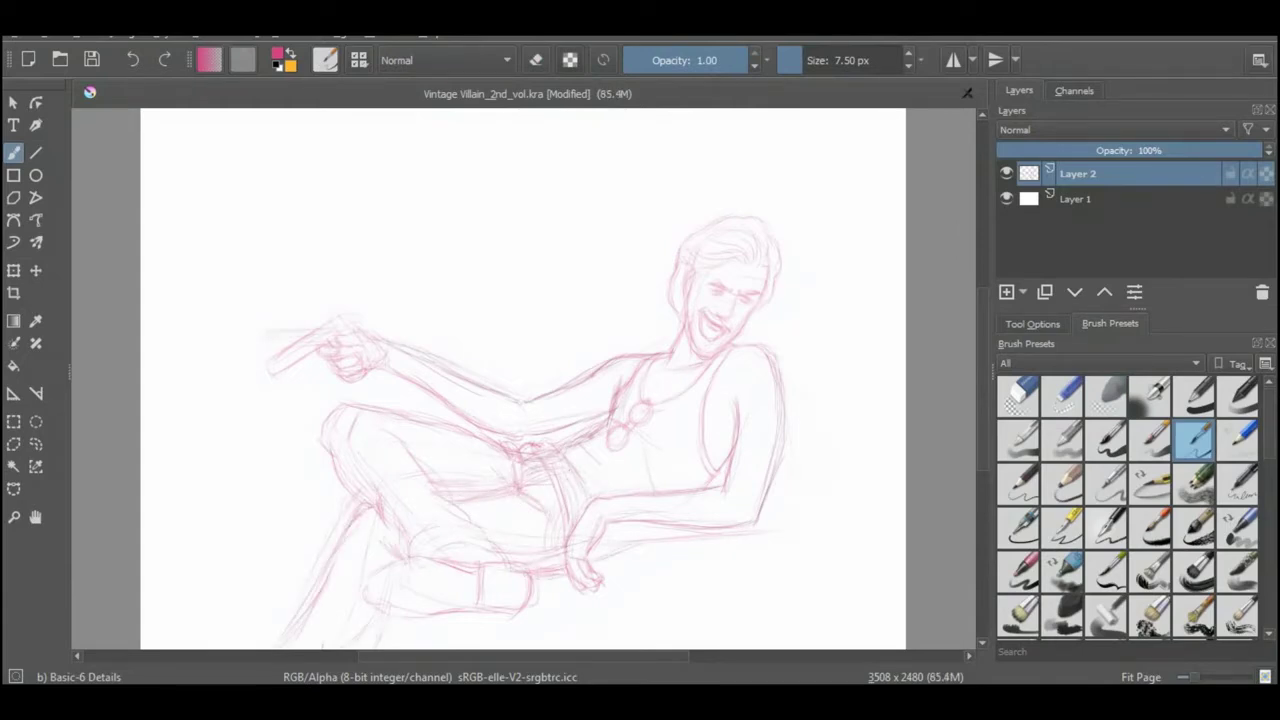
Refine the outlines of the crossed foot's shoe and the lower leg beneath it
left_click_drag(378, 616, 356, 638)
left_click_drag(410, 598, 374, 616)
mouse_move(362, 590)
left_mouse_down()
mouse_move(406, 558)
mouse_move(440, 558)
left_mouse_up()
left_click_drag(478, 574, 524, 570)
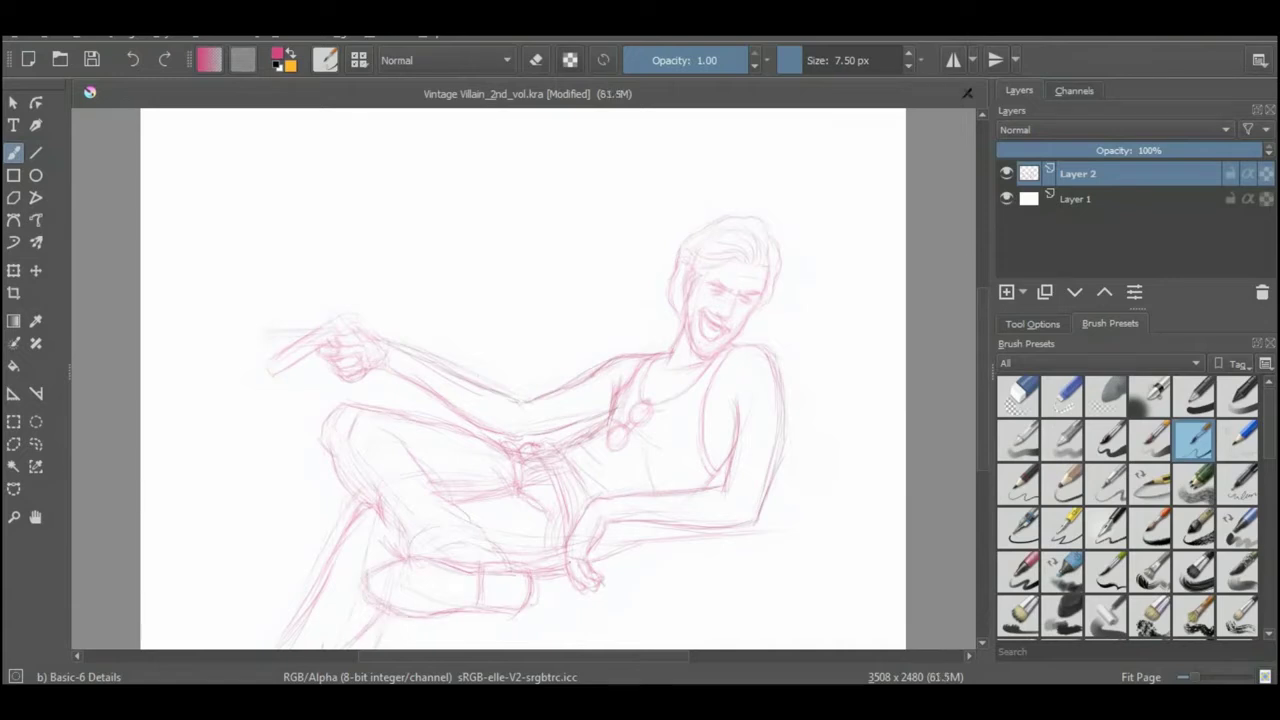
Add a layer below the figure and sketch the chair's backrest, armrest and seat on it
key("ctrl+v")
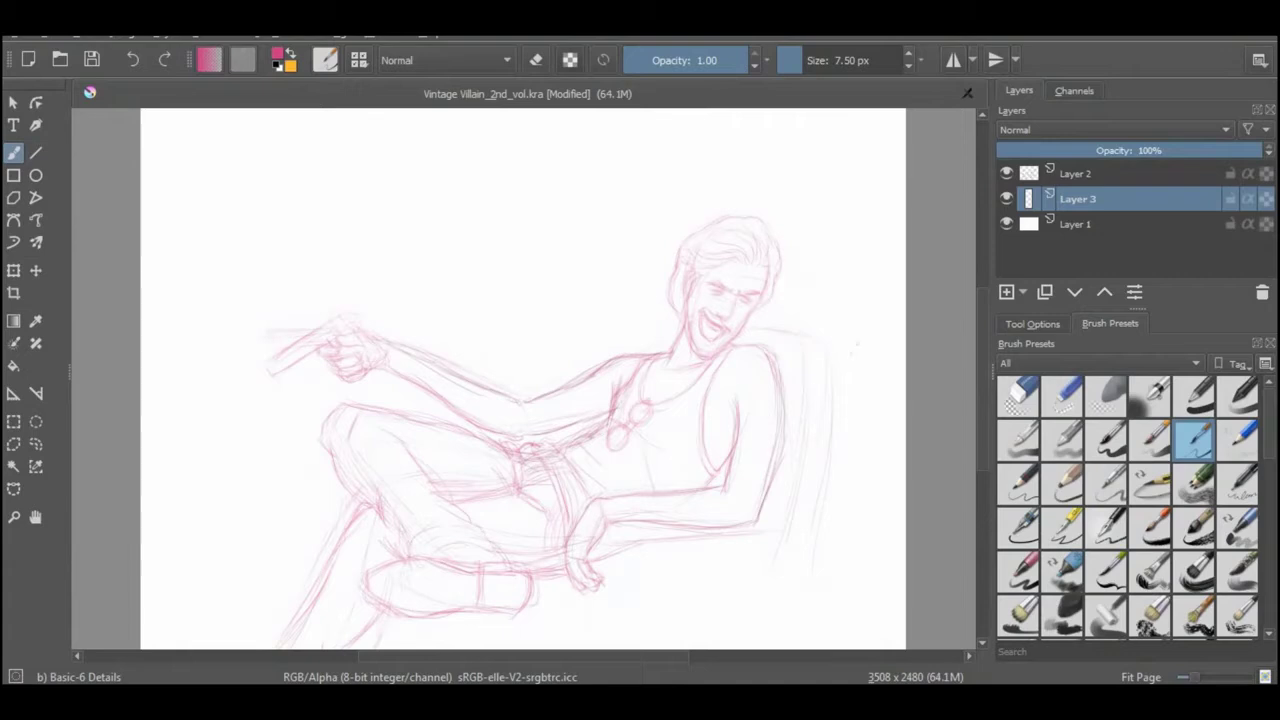
left_click_drag(816, 512, 796, 578)
left_click_drag(768, 610, 746, 618)
mouse_move(808, 532)
left_mouse_down()
mouse_move(780, 566)
mouse_move(646, 568)
left_mouse_up()
mouse_move(794, 514)
left_mouse_down()
mouse_move(746, 518)
mouse_move(768, 530)
left_mouse_up()
left_click_drag(626, 552, 616, 576)
left_click_drag(636, 524, 602, 542)
left_click_drag(772, 602, 736, 612)
left_click_drag(748, 570, 726, 592)
left_click_drag(712, 588, 578, 600)
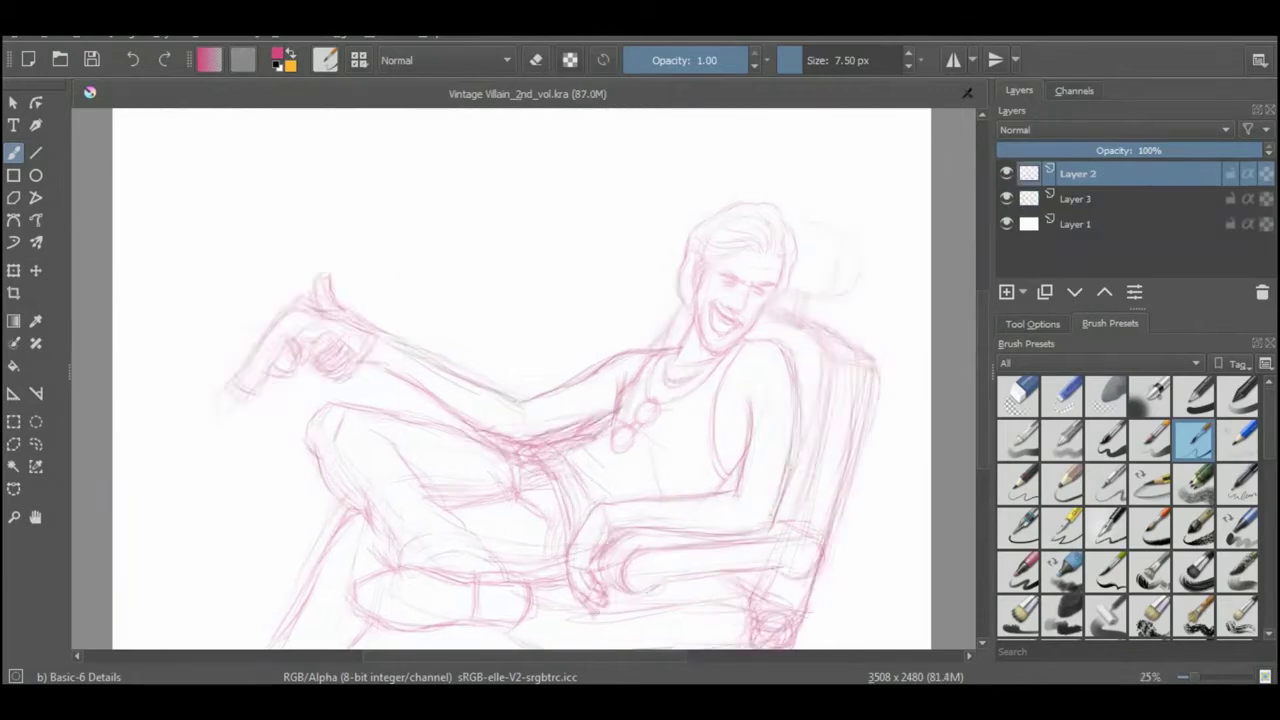
Add a layer just above Layer 1 and start the light background structure behind the figure
key("Insert")
key("e")
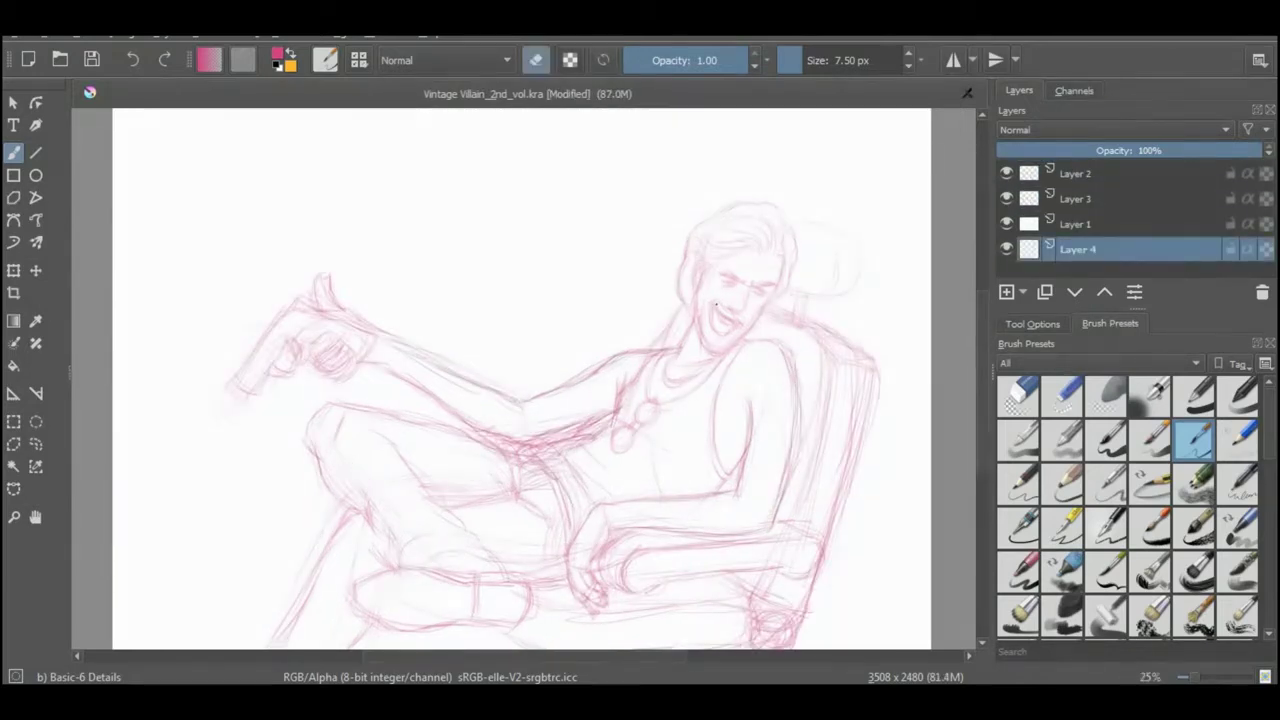
key("Page_Up")
key("Page_Up")
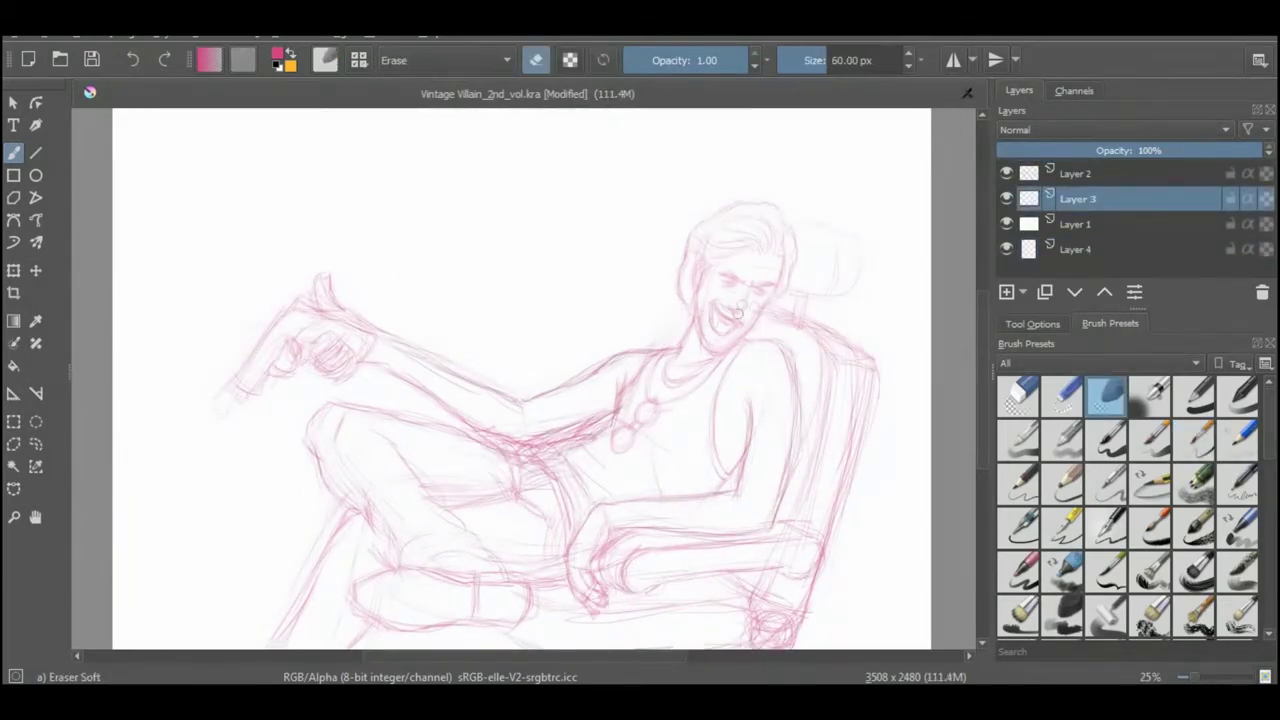
key("Page_Down")
key("Page_Down")
key("ctrl+Page_Up")
key("e")
left_click_drag(780, 345, 815, 318)
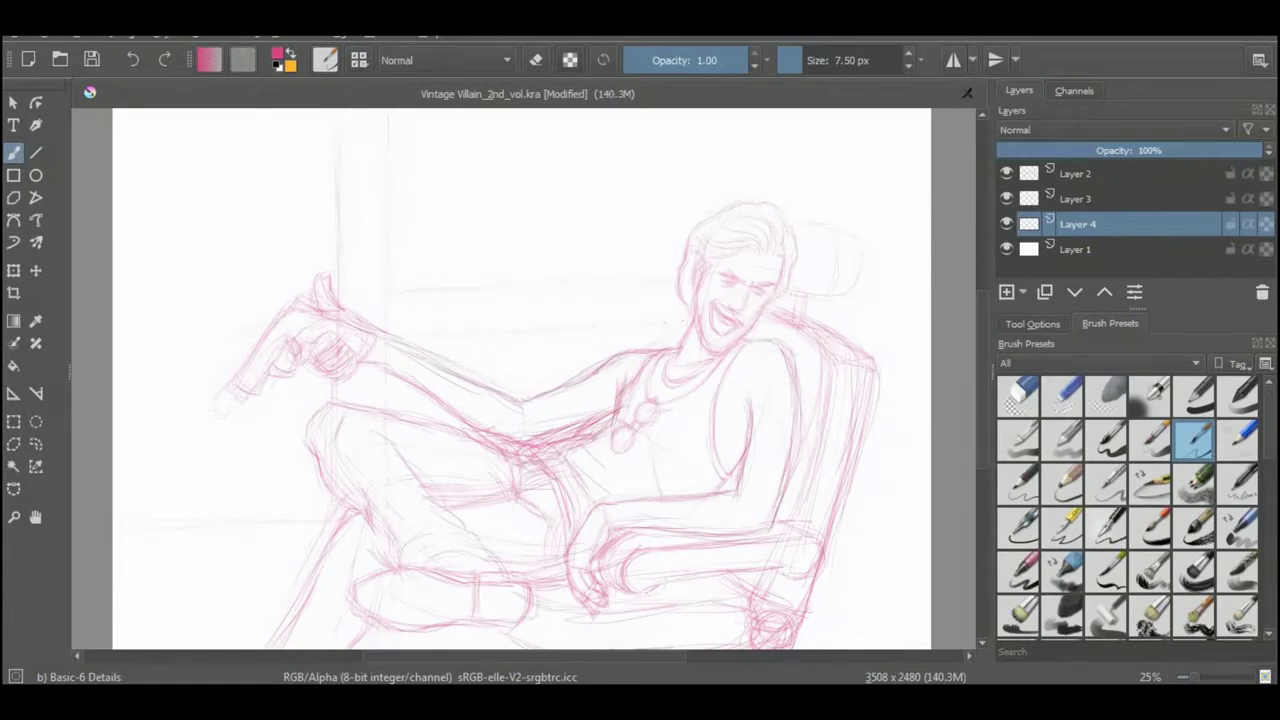
Sketch the vertical window frame lines in the background on Layer 4
key("ctrl+t")
key("Escape")
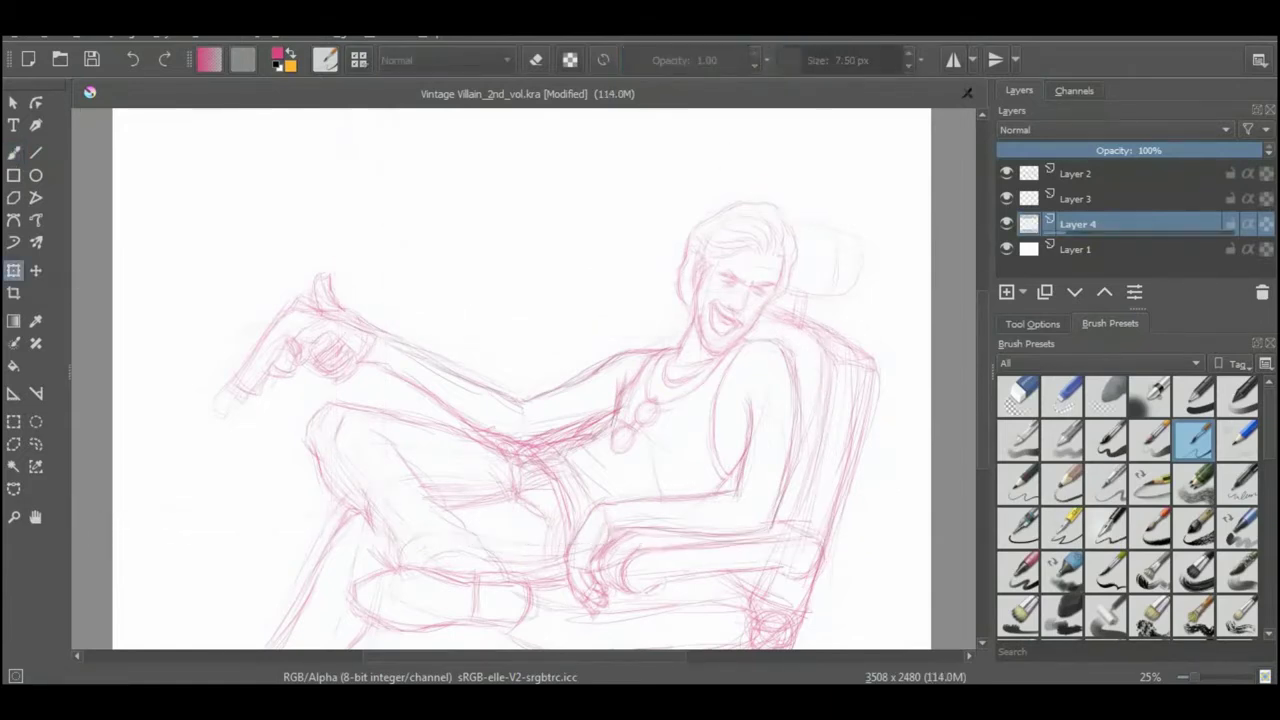
key("b")
left_click_drag(789, 146, 790, 220)
left_click_drag(838, 176, 841, 328)
left_click_drag(500, 206, 501, 258)
left_click_drag(636, 200, 637, 272)
left_click_drag(669, 240, 669, 286)
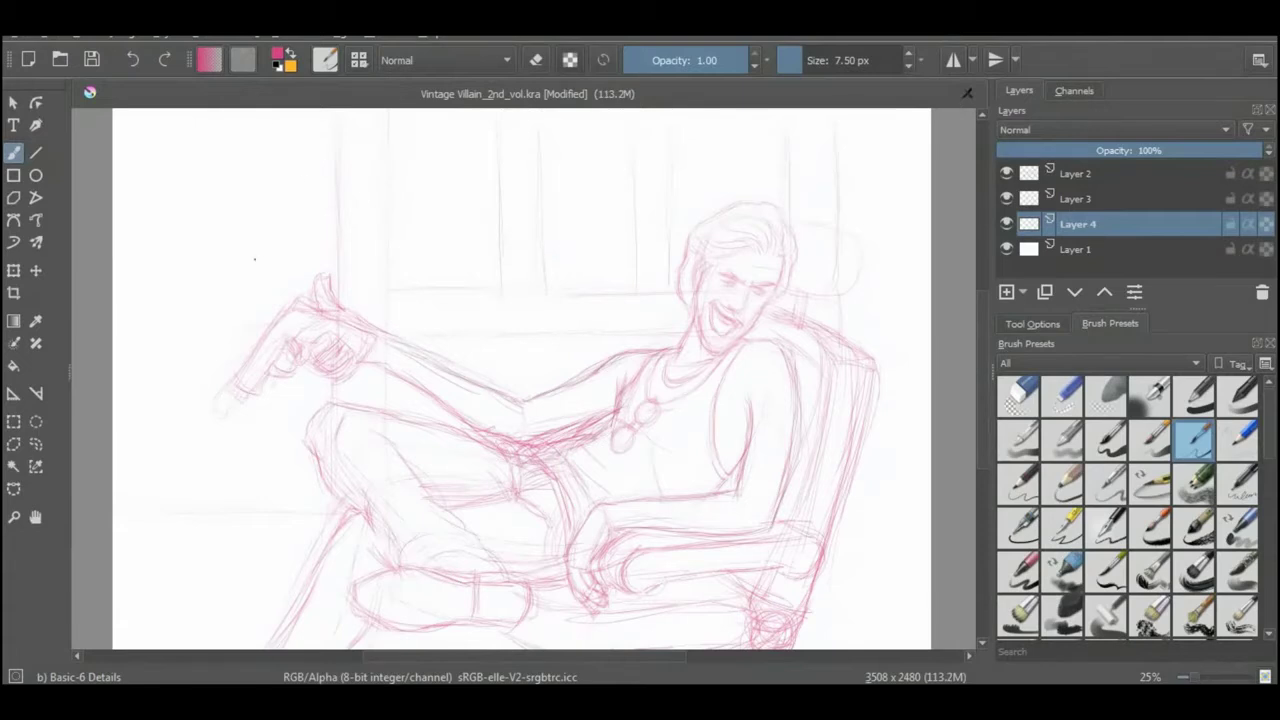
Sharpen the pistol's muzzle and clean up and redraw the outstretched forearm's lines
left_click_drag(258, 391, 234, 405)
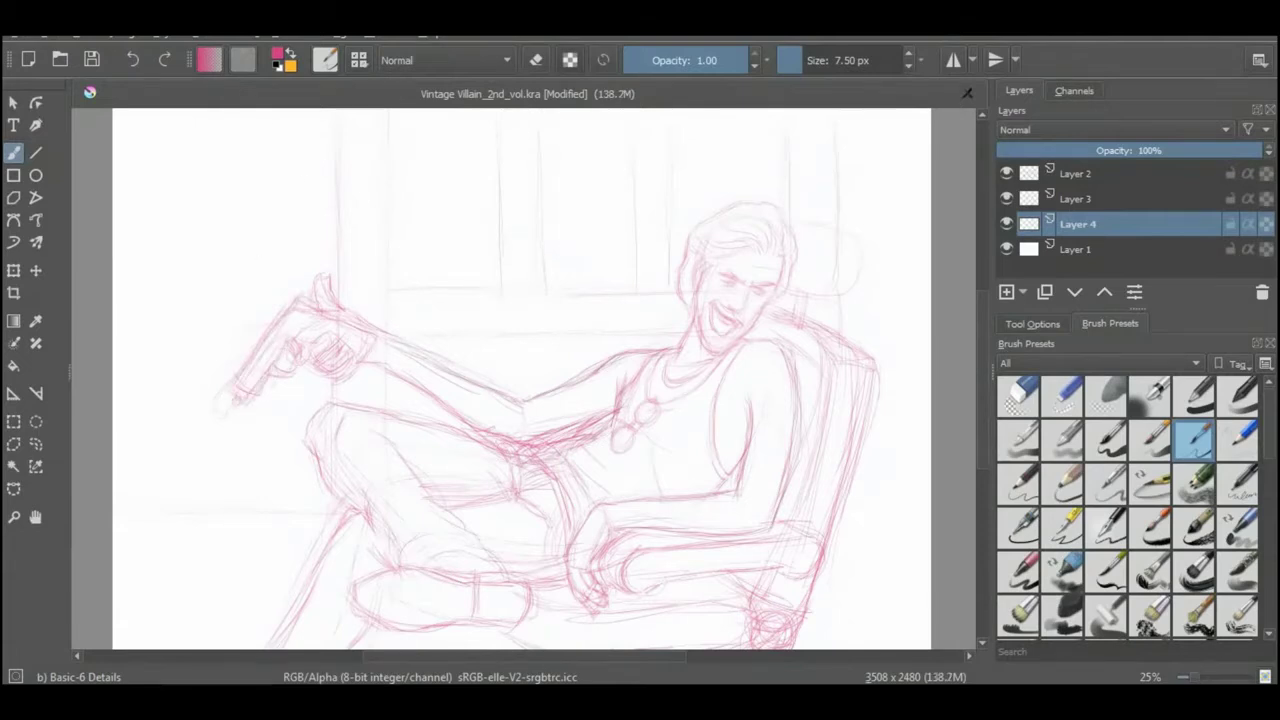
key("Page_Up")
key("Page_Up")
key("e")
mouse_move(320, 352)
left_mouse_down()
mouse_move(450, 372)
mouse_move(500, 400)
left_mouse_up()
key("e")
left_click_drag(370, 365, 470, 428)
mouse_move(406, 346)
left_mouse_down()
mouse_move(512, 400)
mouse_move(556, 390)
left_mouse_up()
Strengthen the chair's headrest and sketch the joint where the seat meets the backrest on Layer 3
mouse_move(838, 290)
left_mouse_down()
mouse_move(852, 238)
mouse_move(810, 298)
mouse_move(790, 300)
left_mouse_up()
key("Page_Down")
left_click_drag(720, 578, 668, 646)
left_click_drag(800, 588, 760, 640)
left_click_drag(792, 566, 764, 628)
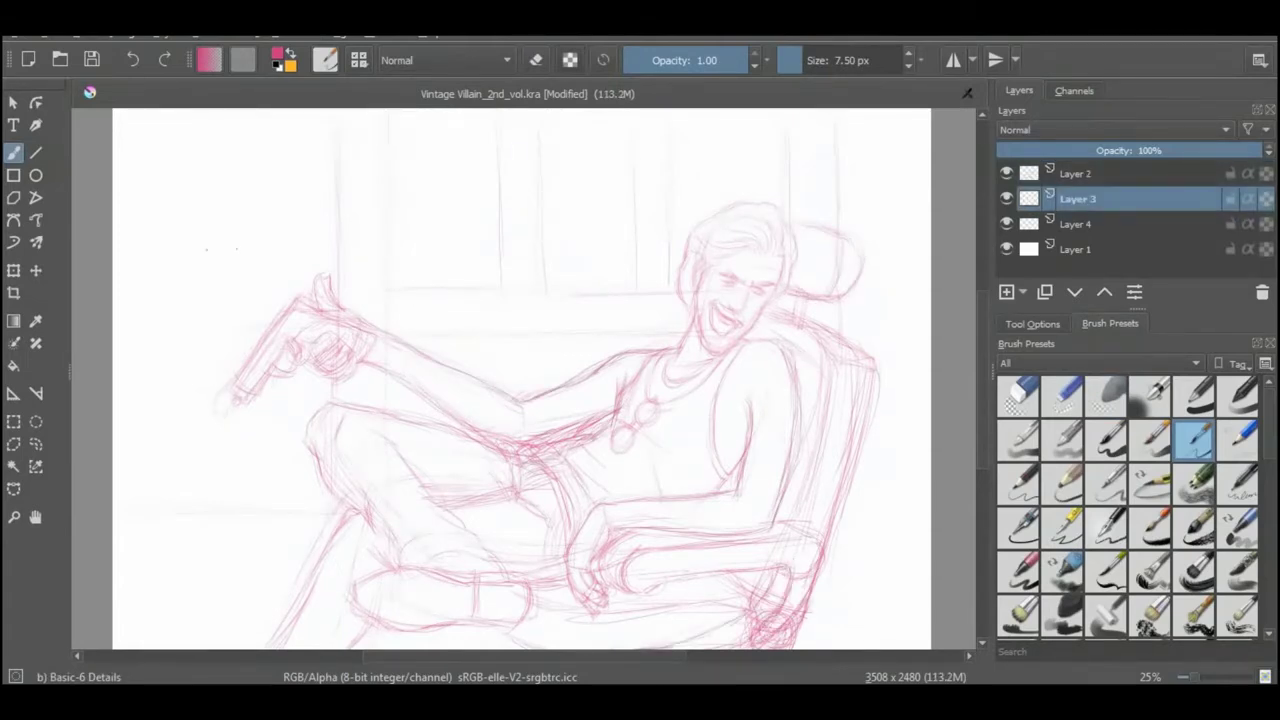
Move the background sketch on Layer 4, including the standing woman, to the right behind the man's arm
key("Page_Down")
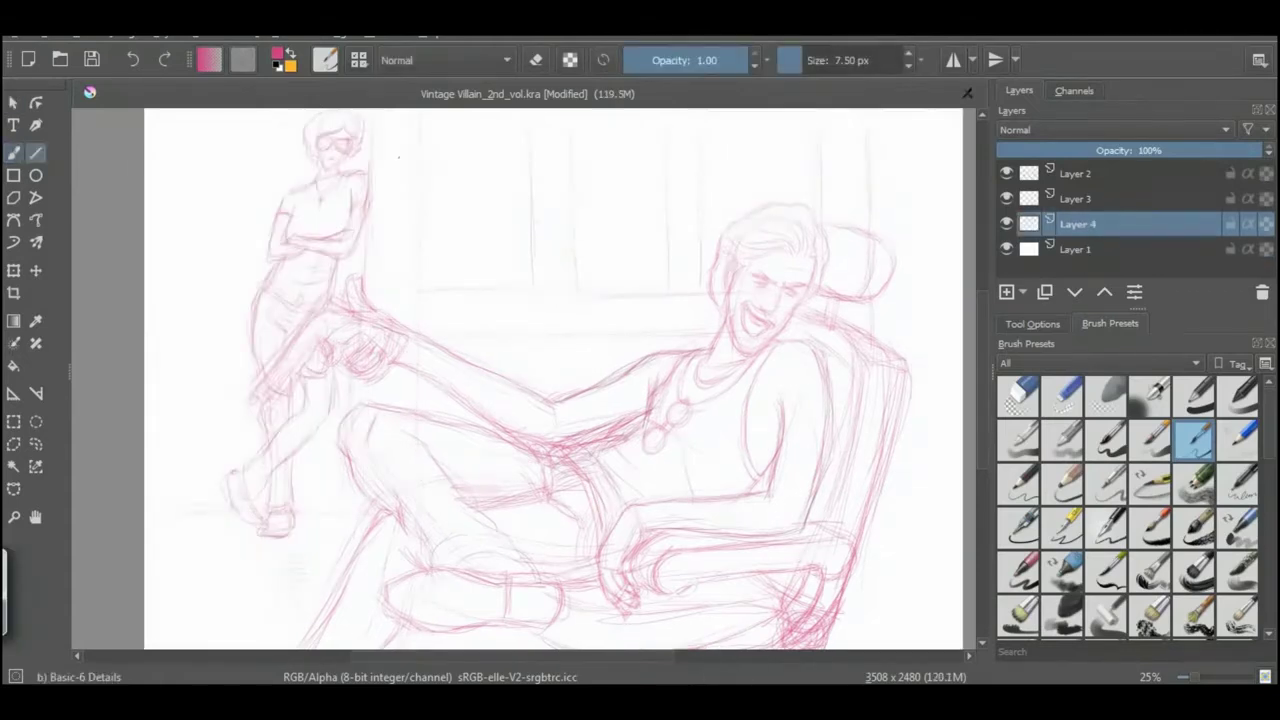
key("ctrl+t")
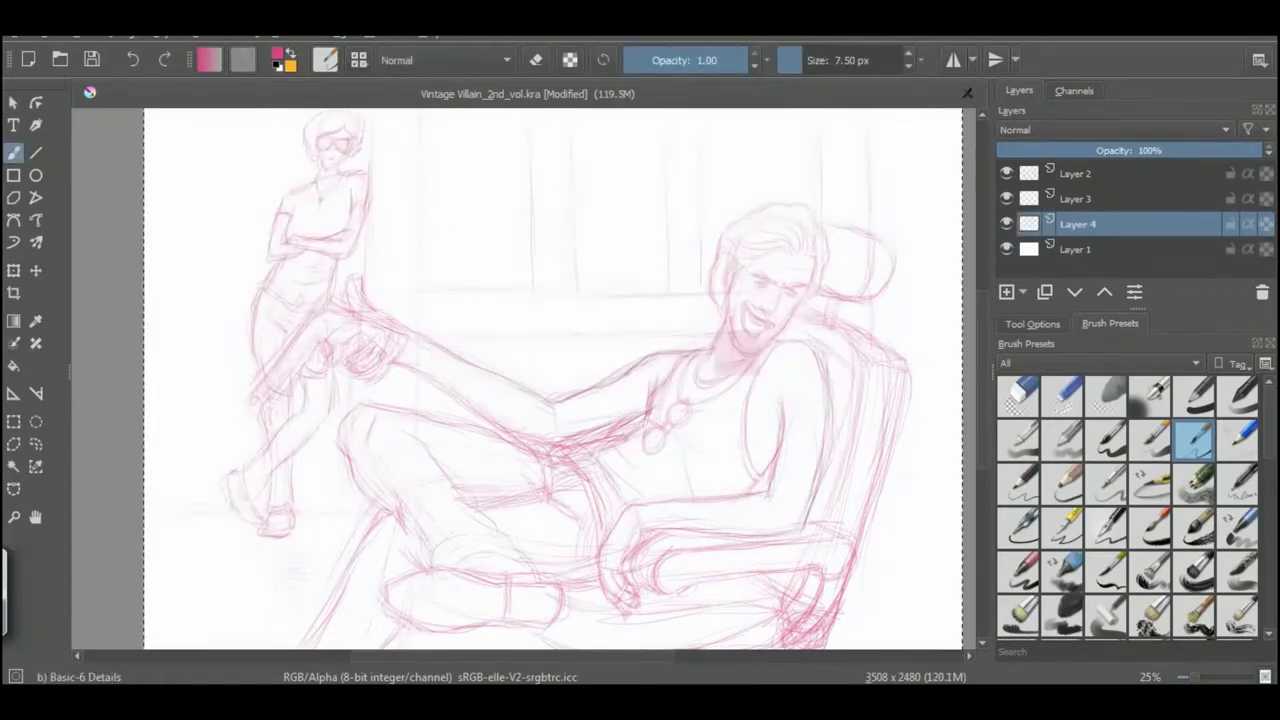
key("Return")
left_click_drag(582, 359, 737, 359)
key("ctrl+t")
key("Return")
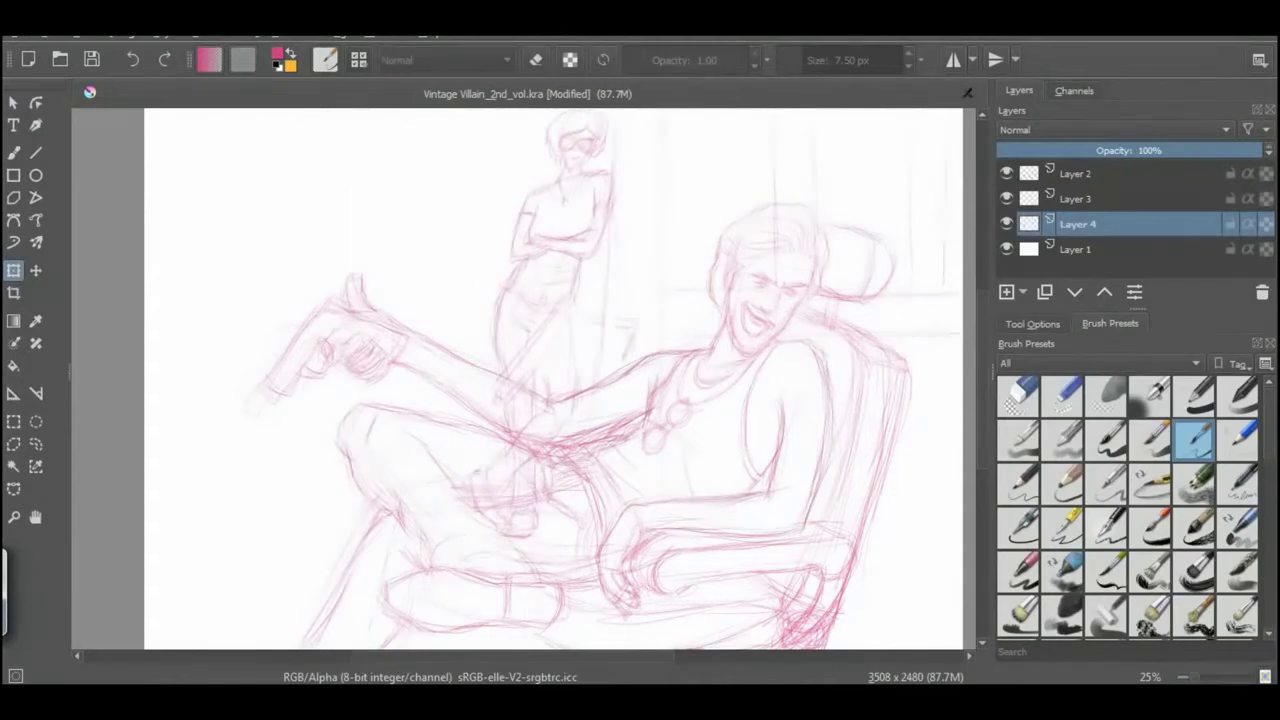
Add a layer below Layer 4, sketch the horizontal background lines beneath the pistol on it, and save the file
key("Insert")
key("b")
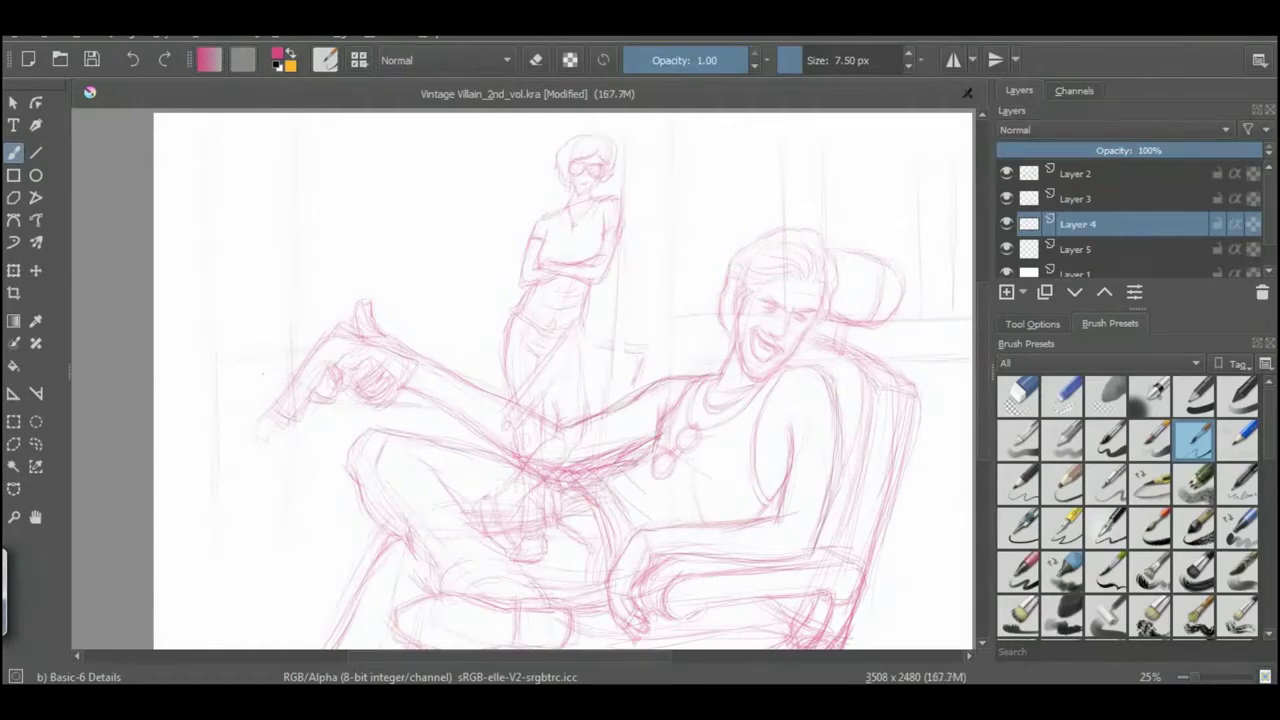
left_click(1077, 249)
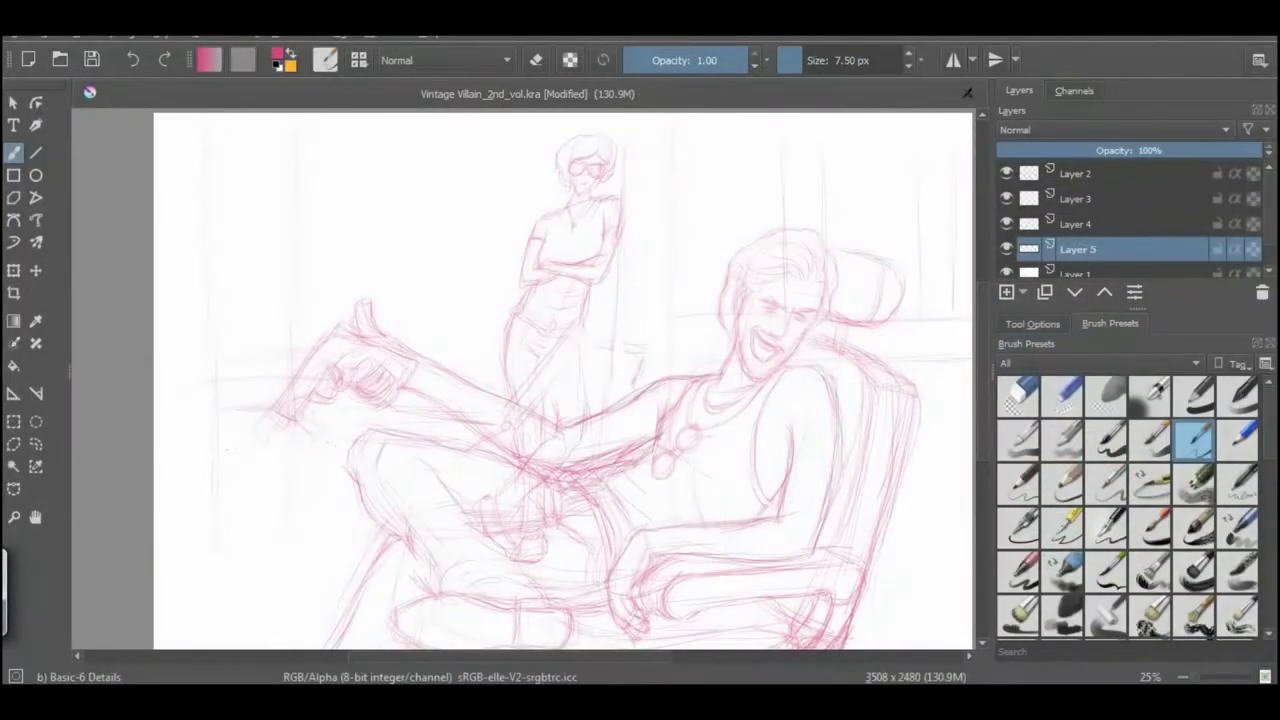
left_click_drag(256, 453, 372, 454)
mouse_move(228, 538)
left_mouse_down()
mouse_move(346, 536)
mouse_move(378, 521)
left_mouse_up()
key("ctrl+s")
Merge the sketch layers Layer 2 through Layer 5 into one layer
left_click(1075, 173)
left_click(1078, 249, "shift")
left_click(165, 32)
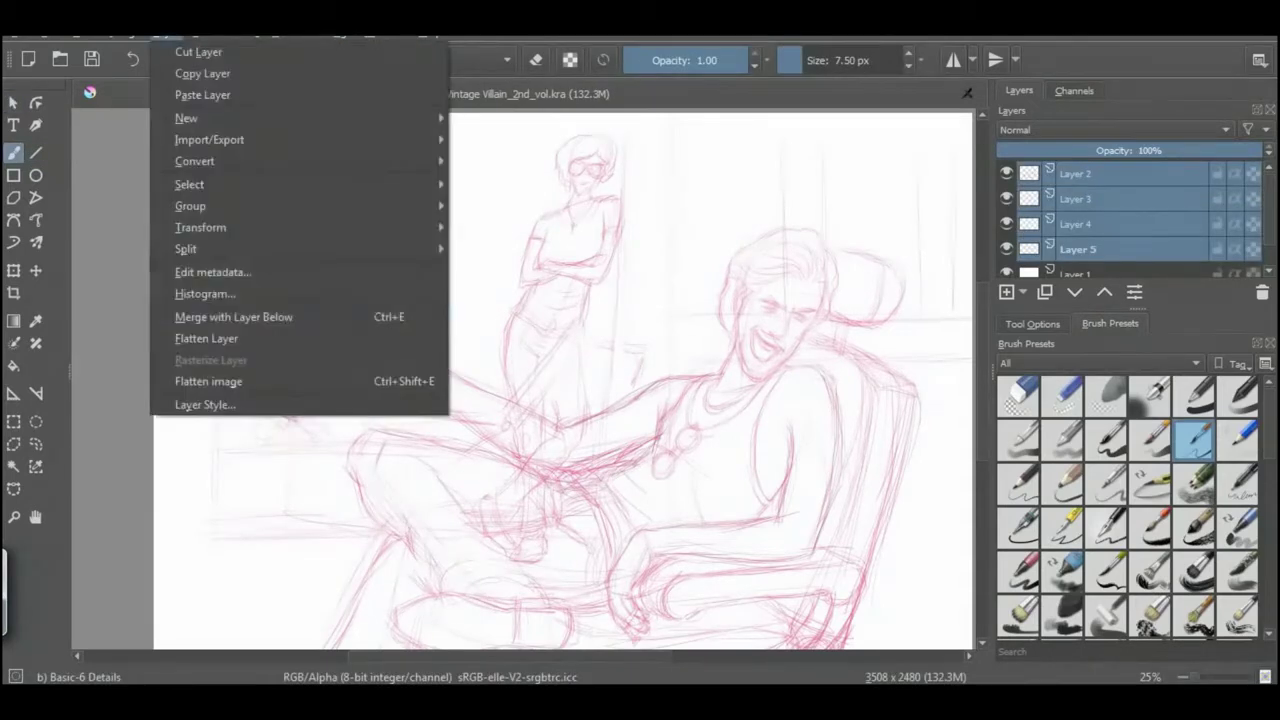
left_click(233, 316)
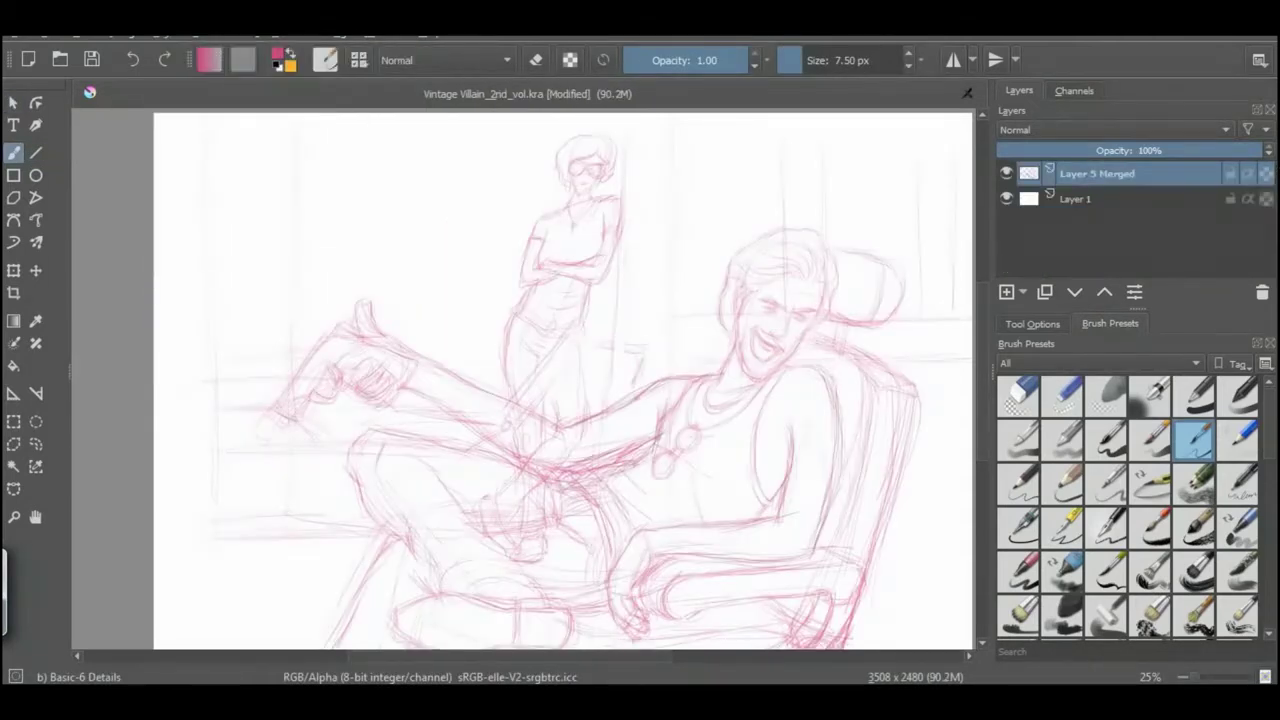
Trace the man's face, neck and outstretched arm with the outline selection to mark the skin area
left_click(35, 443)
key("plus")
mouse_move(661, 256)
left_mouse_down()
mouse_move(588, 362)
mouse_move(620, 284)
left_mouse_up()
left_click_drag(550, 325, 660, 248)
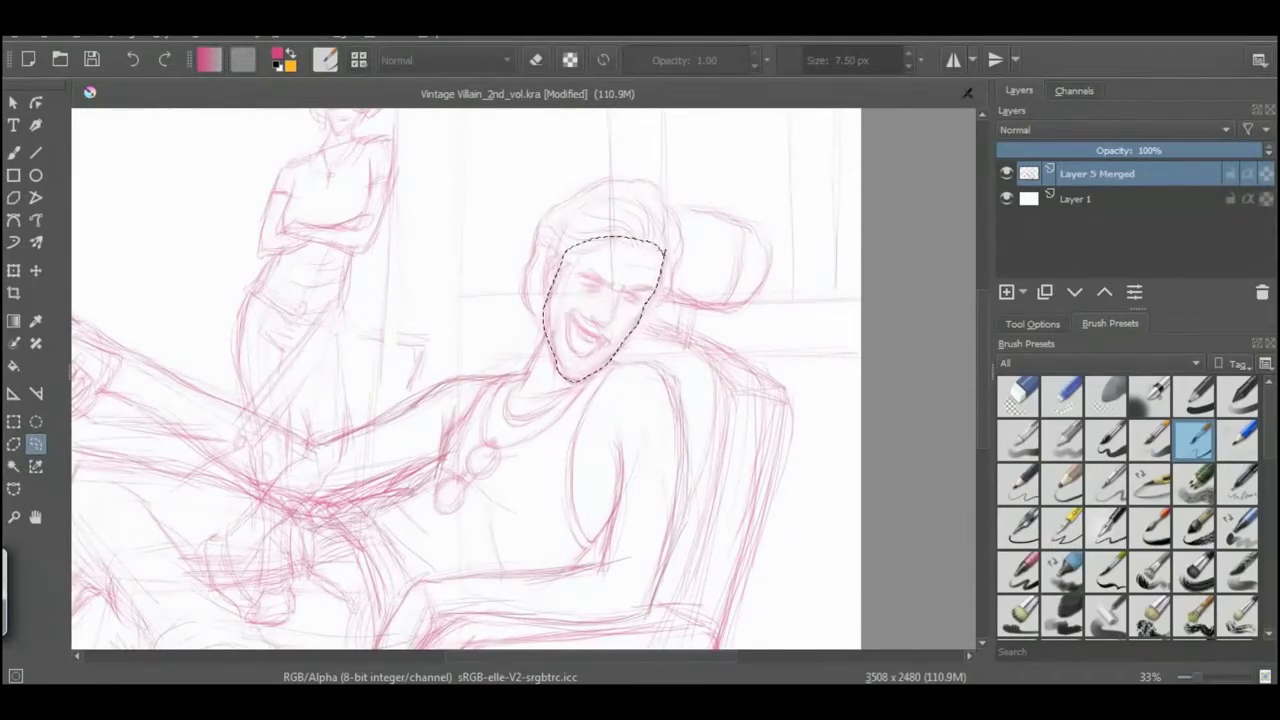
mouse_move(560, 378)
left_mouse_down()
mouse_move(497, 430)
mouse_move(527, 374)
left_mouse_up()
mouse_move(525, 376)
left_mouse_down()
mouse_move(432, 439)
mouse_move(555, 339)
mouse_move(460, 355)
mouse_move(720, 290)
left_mouse_up()
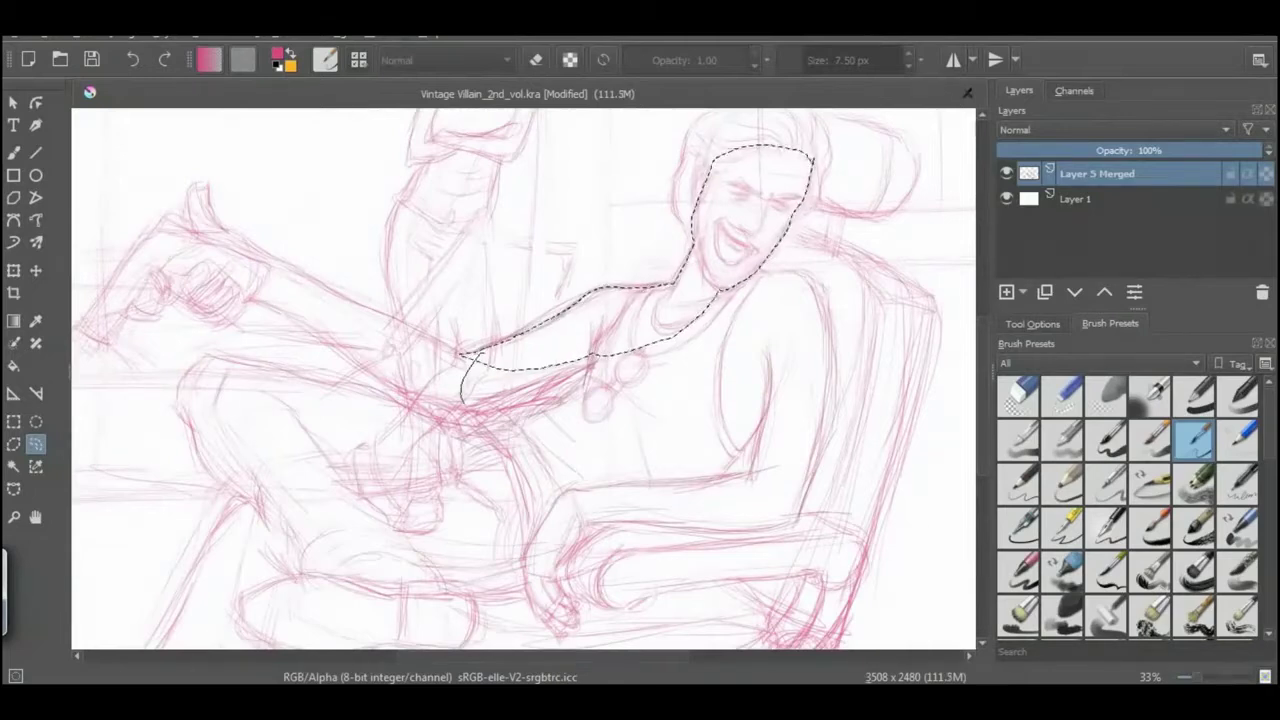
left_click_drag(460, 352, 265, 250)
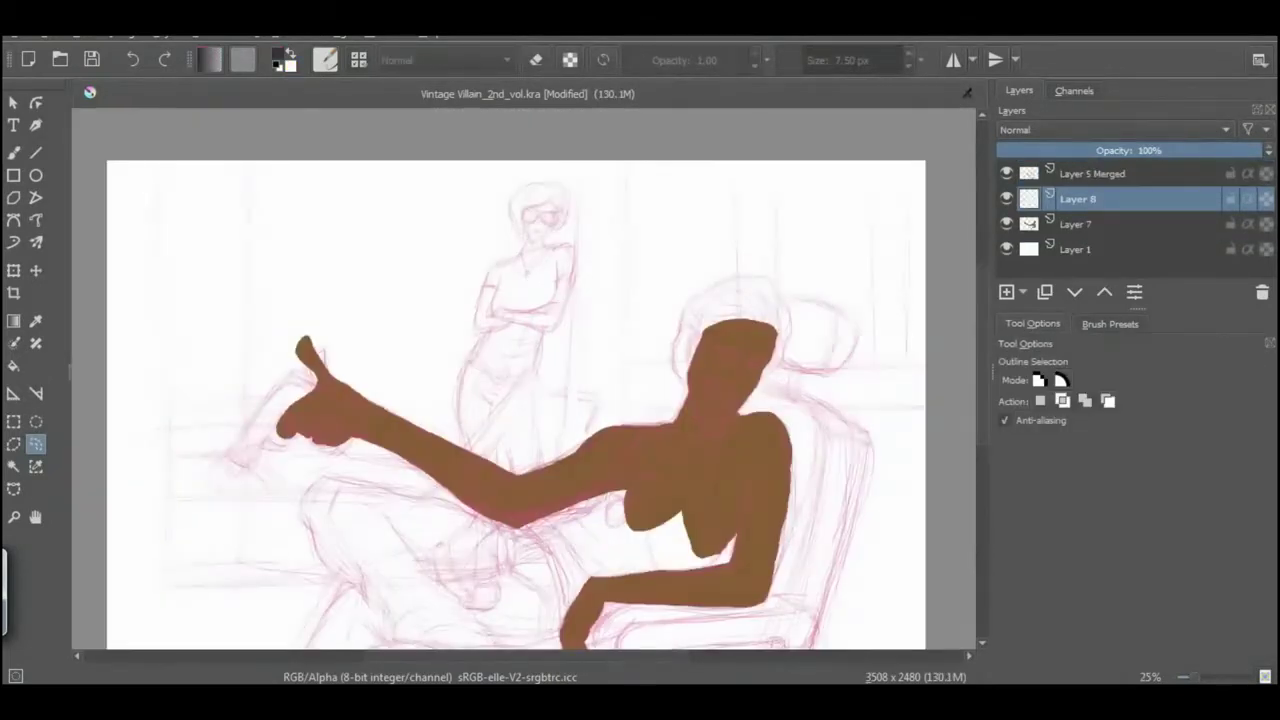
Trace the man's tank top from the shoulder straps and neckline down to the waist as an outline selection on Layer 8
scroll(448, 425, "up", 3)
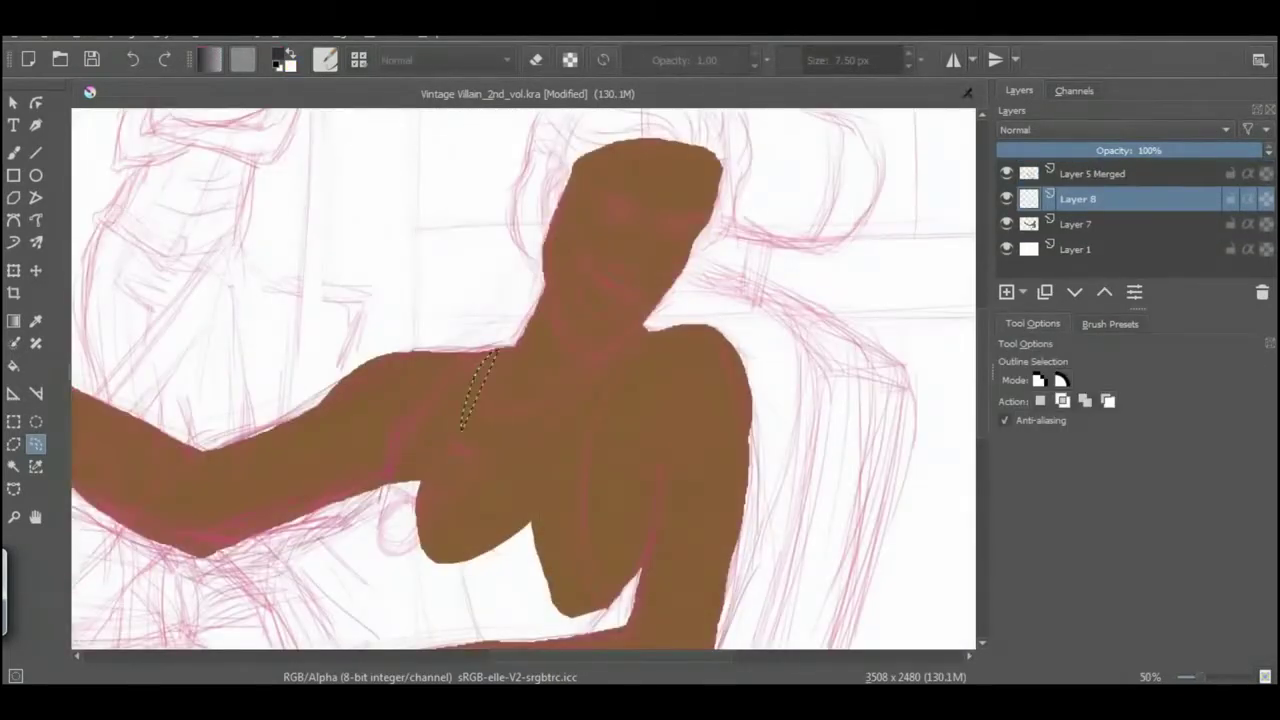
mouse_move(448, 425)
left_mouse_down()
mouse_move(385, 482)
mouse_move(470, 500)
mouse_move(612, 342)
left_mouse_up()
mouse_move(490, 345)
left_mouse_down()
mouse_move(405, 420)
mouse_move(380, 485)
mouse_move(490, 525)
mouse_move(455, 440)
left_mouse_up()
mouse_move(424, 514)
left_mouse_down()
mouse_move(490, 470)
mouse_move(514, 557)
mouse_move(600, 400)
mouse_move(720, 450)
left_mouse_up()
mouse_move(410, 370)
left_mouse_down()
mouse_move(385, 530)
mouse_move(410, 590)
mouse_move(580, 575)
mouse_move(715, 462)
left_mouse_up()
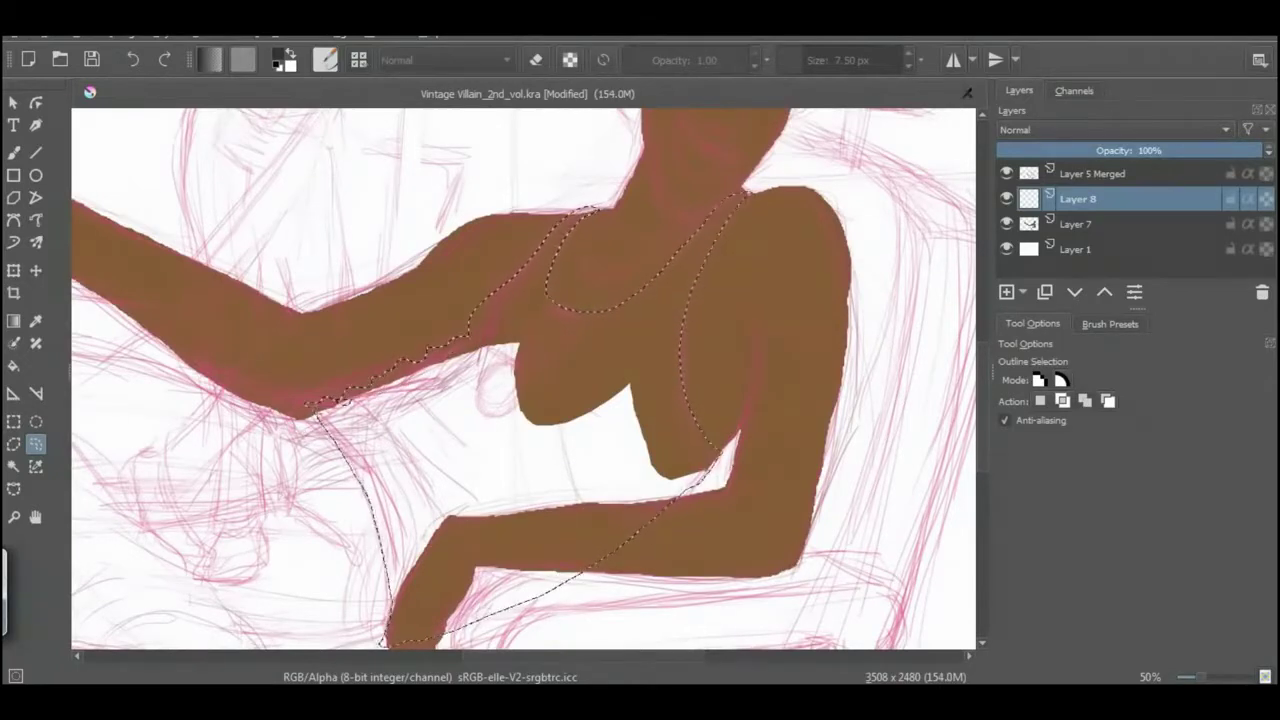
Choose a grey-blue colour, fill the traced tank top on Layer 8 with it, and clear the selection
left_click(284, 60)
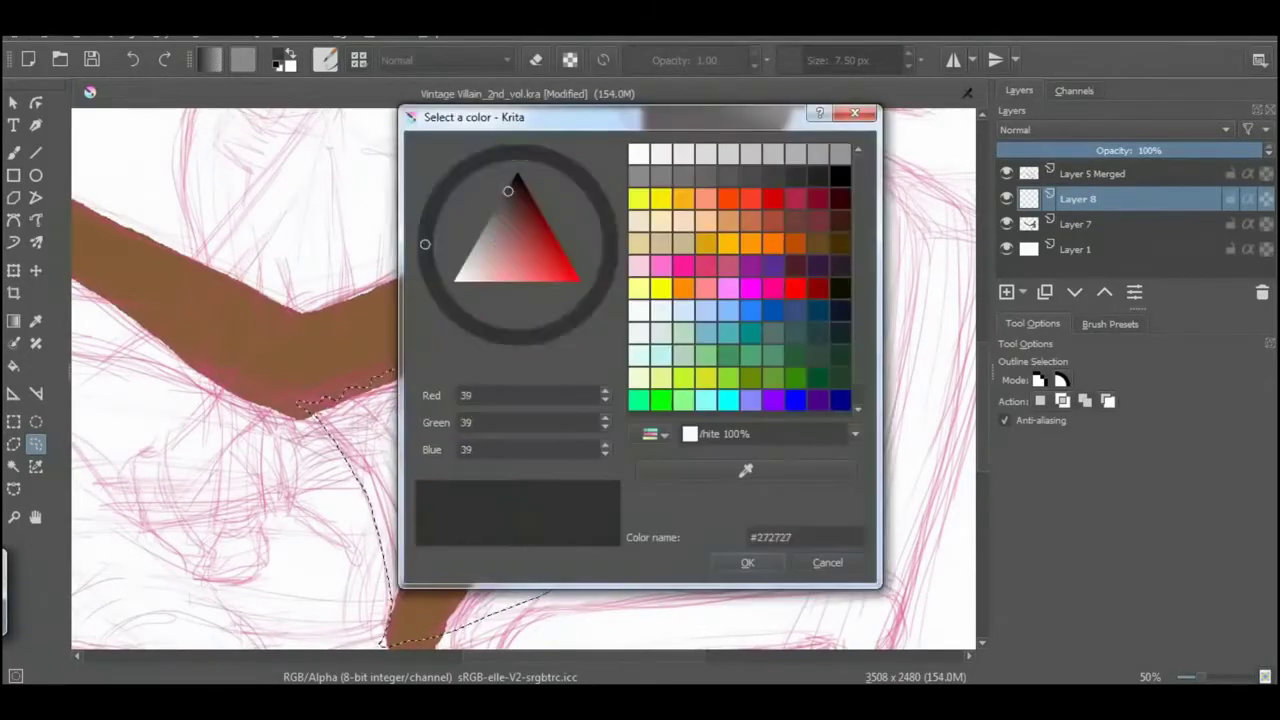
key("Return")
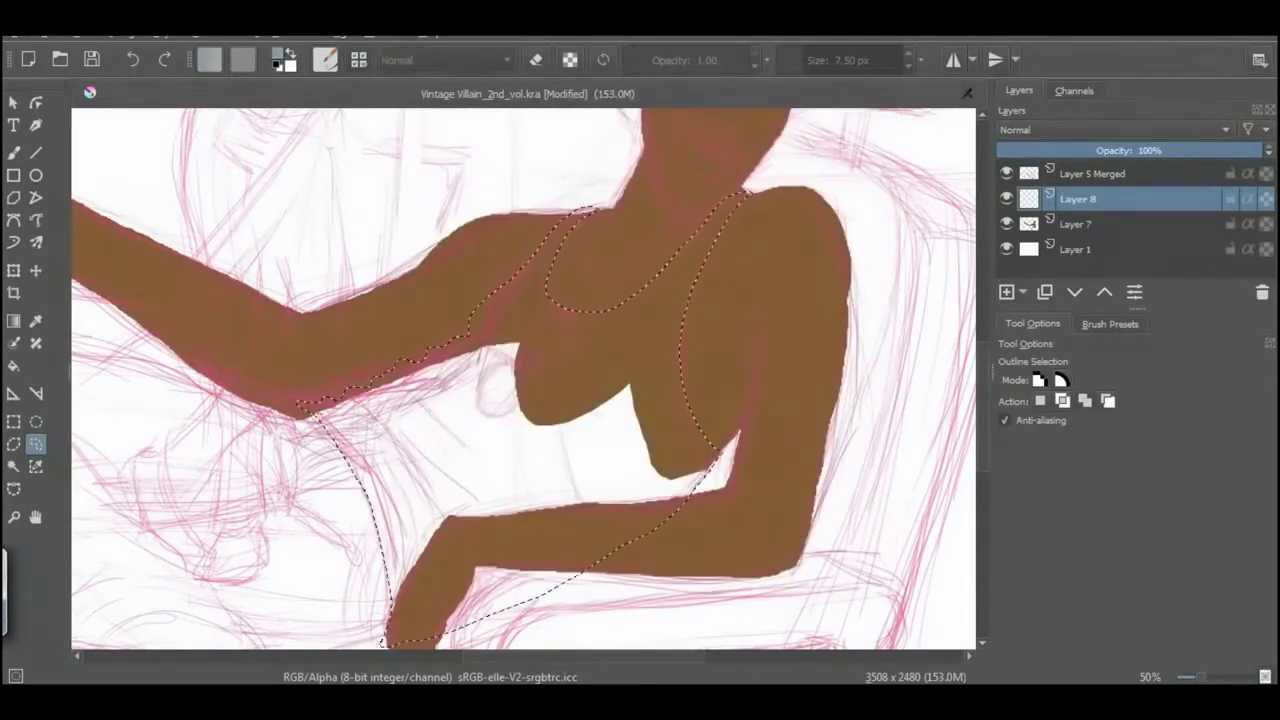
key("f")
key("BackSpace")
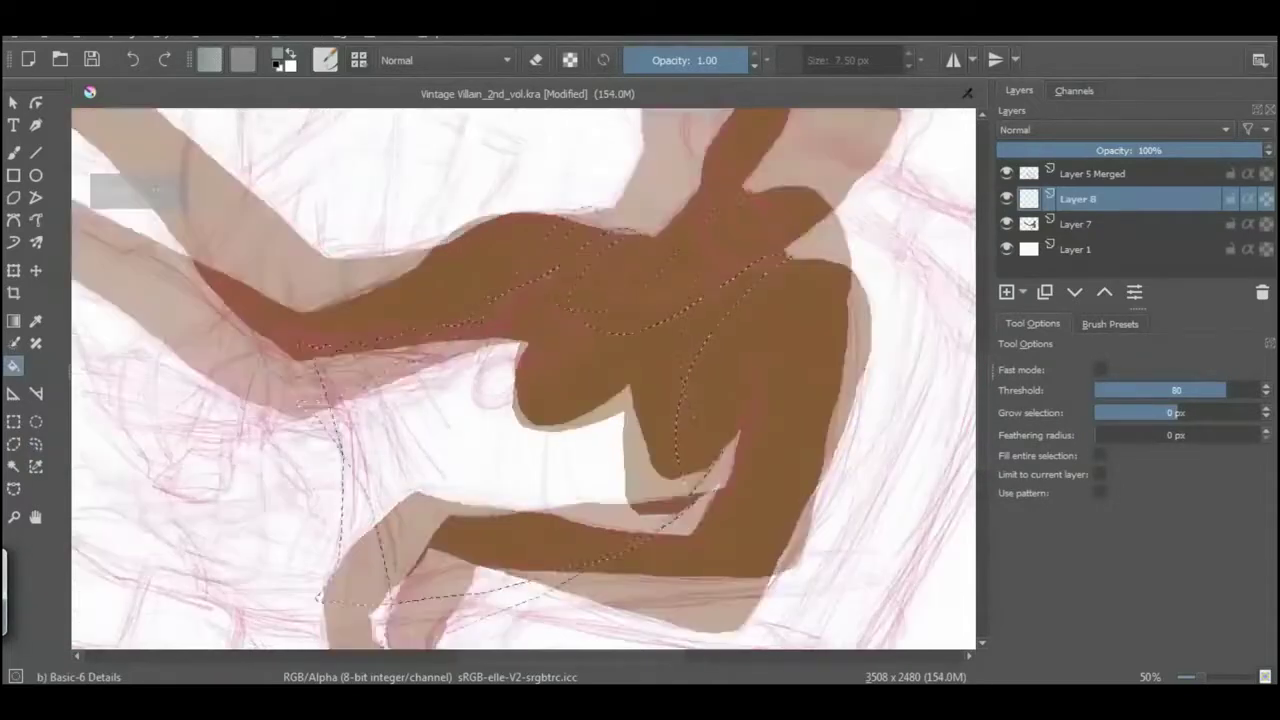
key("ctrl+Page_Up")
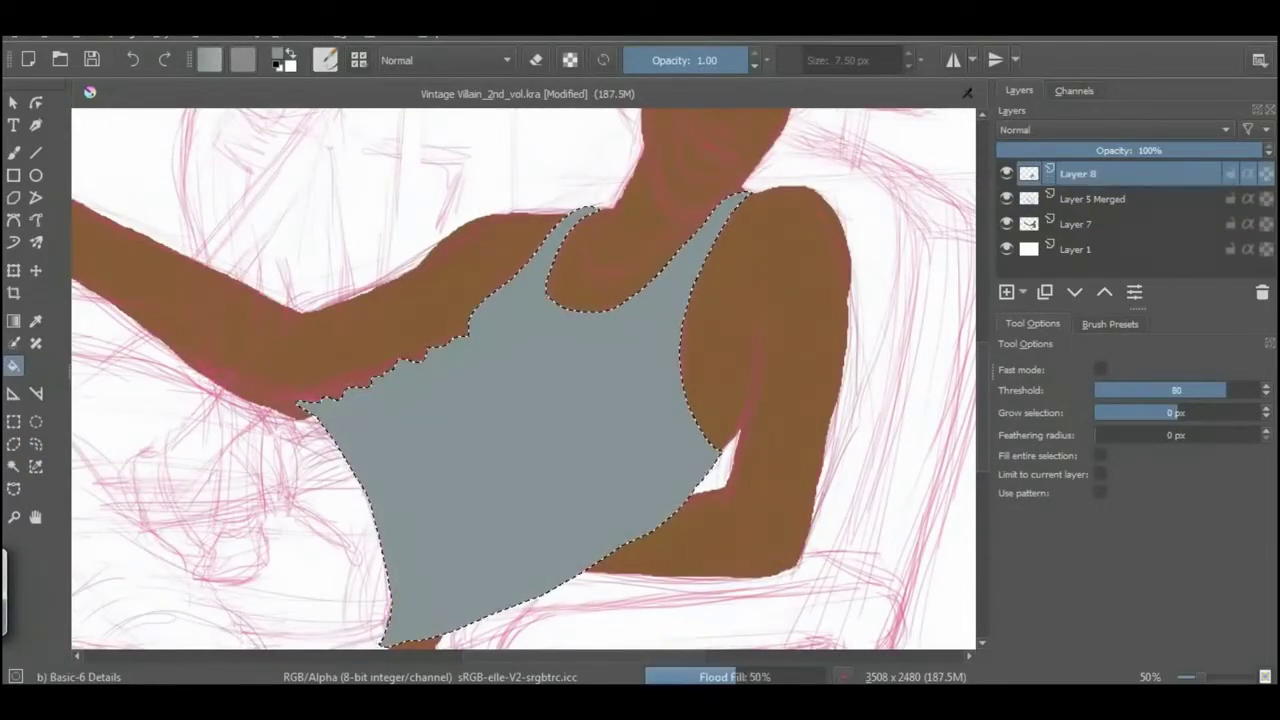
key("ctrl+shift+a")
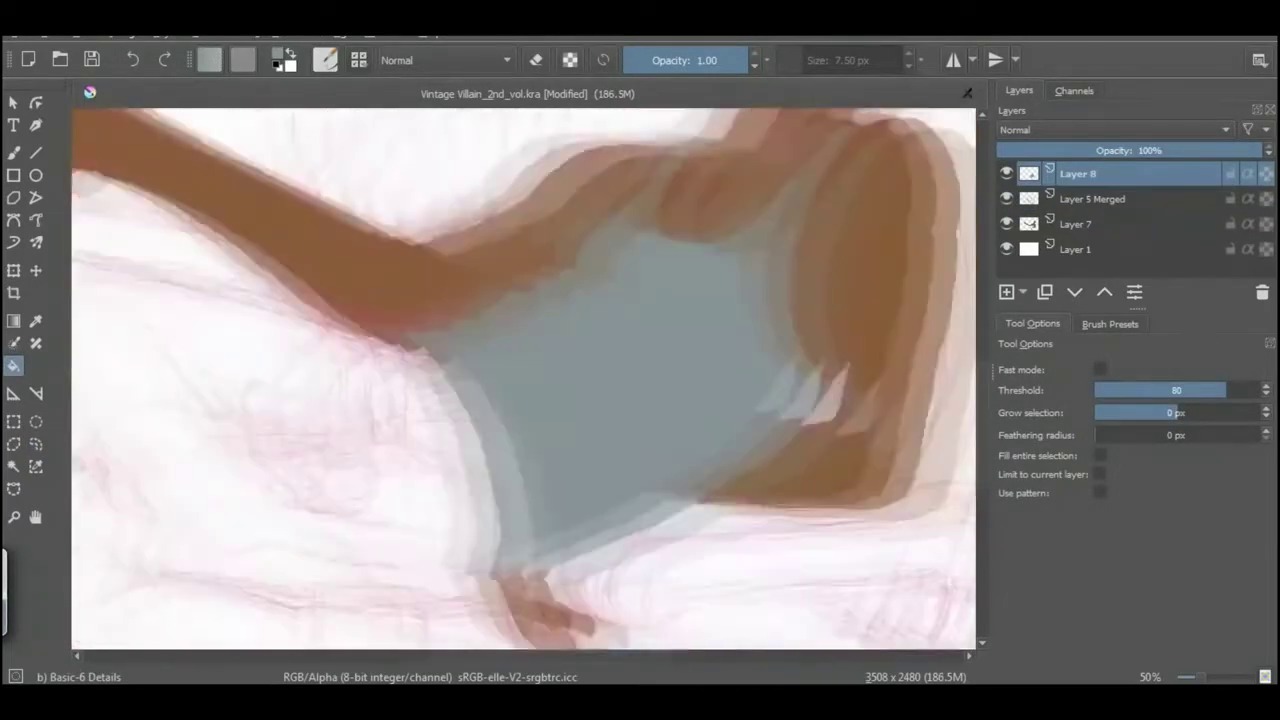
Outline the man's bent forearm and hand on Layer 7, cut them out, and paste them on a new layer above the tank top
left_click(1077, 224)
left_click(1006, 198)
left_click(35, 444)
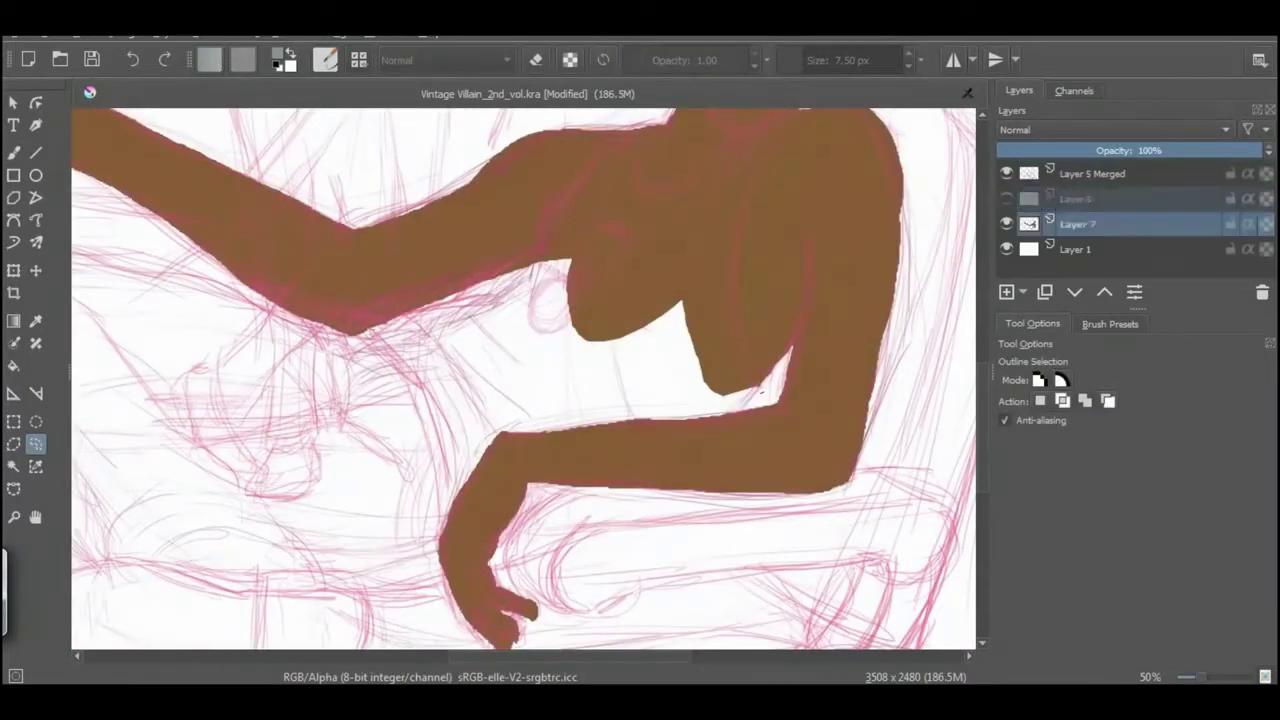
mouse_move(770, 388)
left_mouse_down()
mouse_move(471, 427)
mouse_move(800, 345)
mouse_move(775, 385)
left_mouse_up()
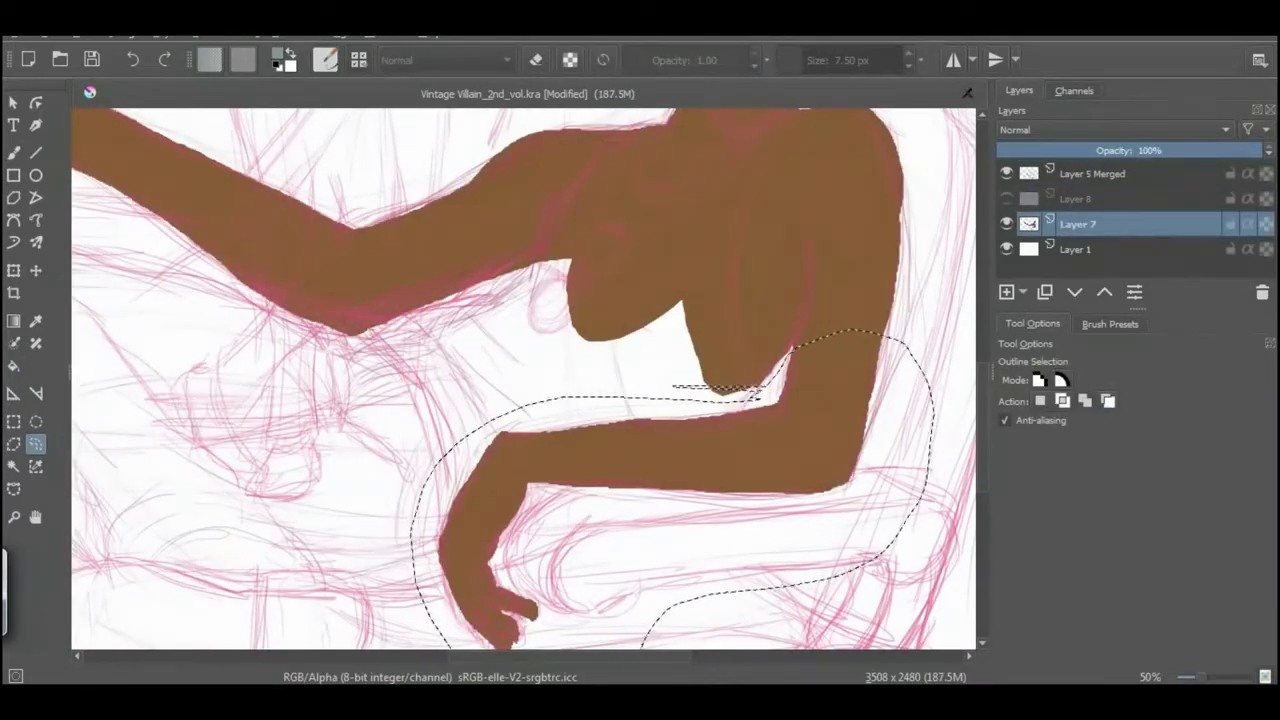
key("ctrl+x")
key("ctrl+v")
key("ctrl+t")
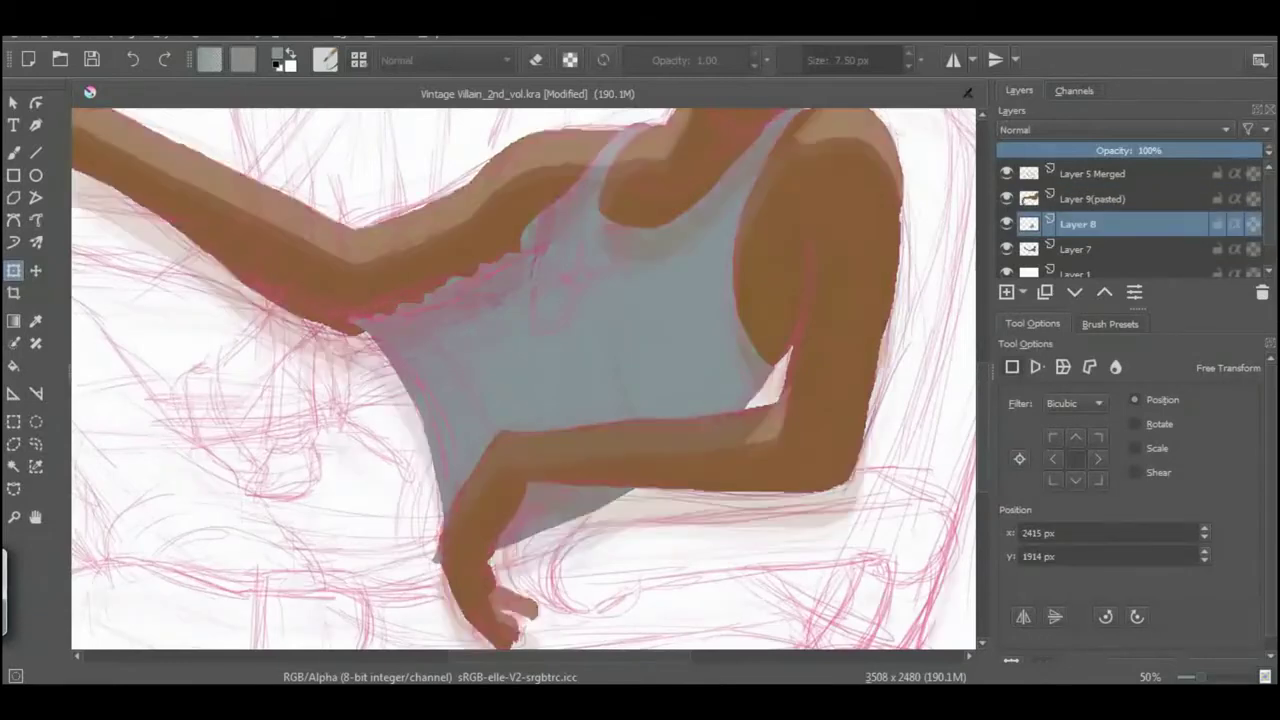
Block in the man's trousers in dark blue and his shoe in near-black on their own layers
scroll(524, 380, "left", 5)
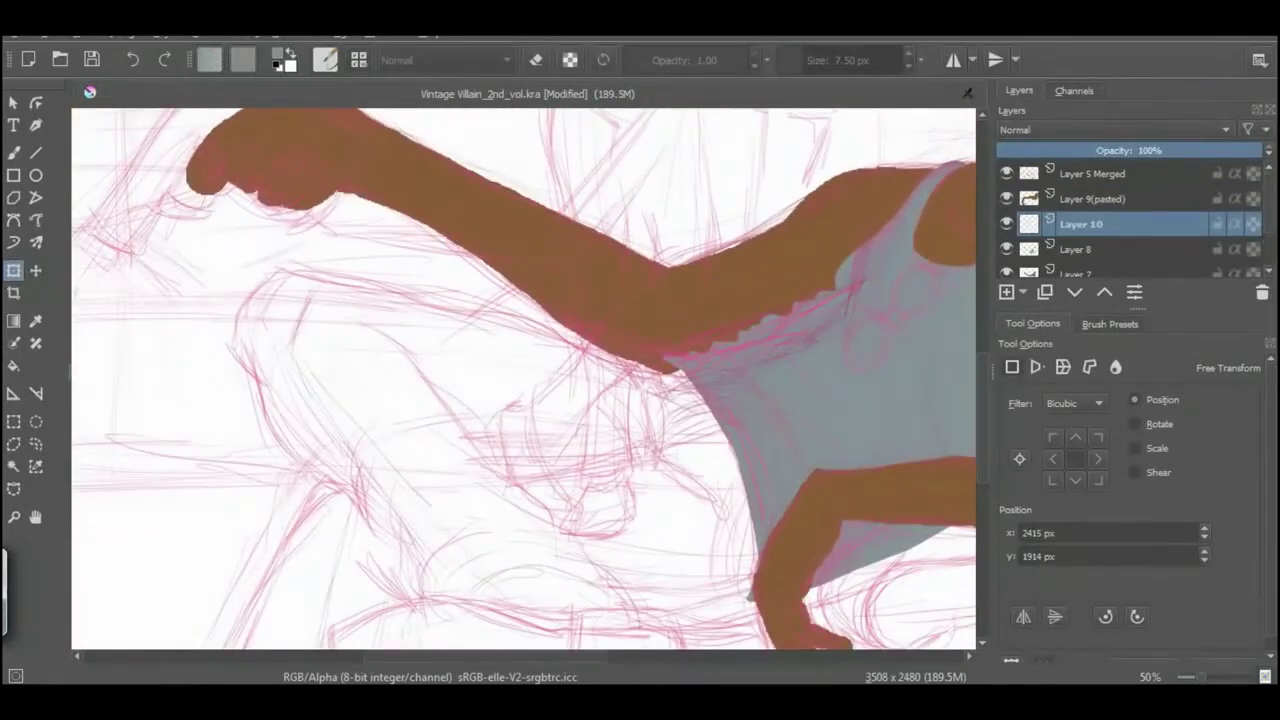
key("ctrl+r")
mouse_move(558, 325)
left_mouse_down()
mouse_move(460, 298)
mouse_move(255, 385)
mouse_move(580, 600)
mouse_move(468, 488)
left_mouse_up()
scroll(524, 380, "down", 5)
scroll(524, 380, "down", 5)
mouse_move(497, 213)
left_mouse_down()
mouse_move(385, 460)
mouse_move(455, 562)
mouse_move(600, 348)
mouse_move(635, 370)
left_mouse_up()
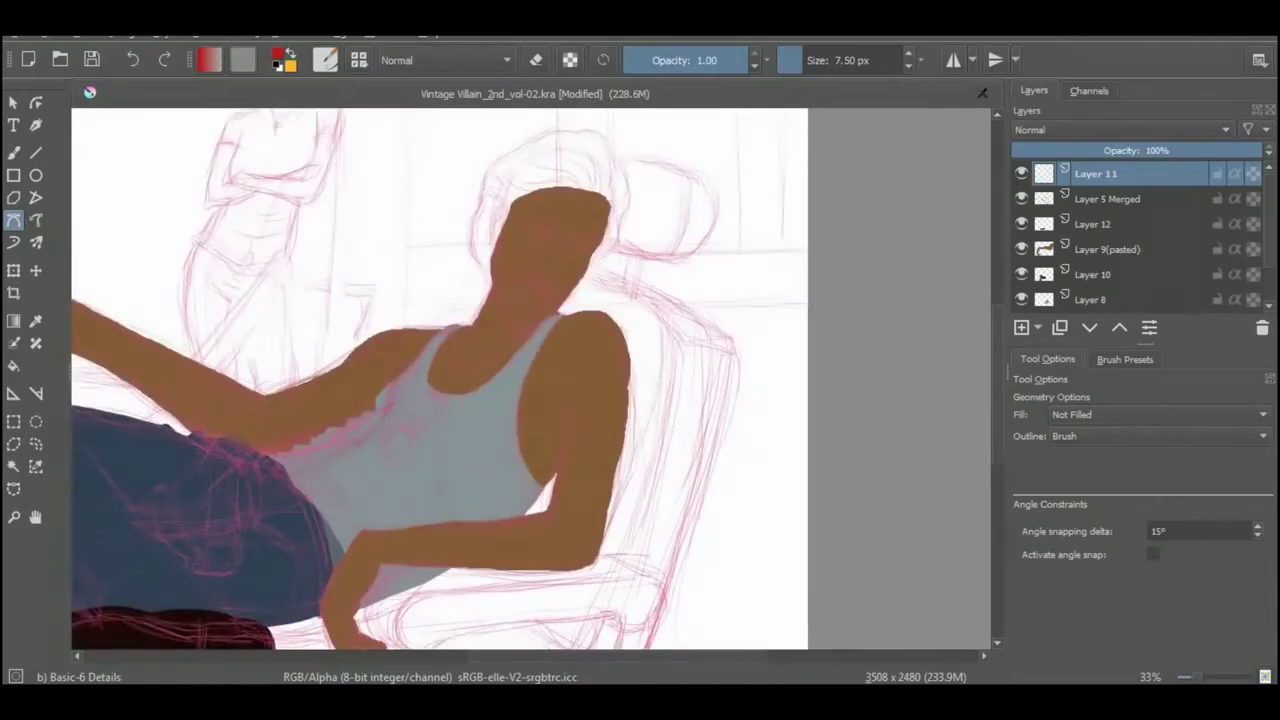
Draw the armchair's back and seat as a red filled shape on new Layer 13, placed directly above Layer 1, and save the file
left_click(1038, 327)
left_click(1060, 340)
scroll(578, 272, "down", 5)
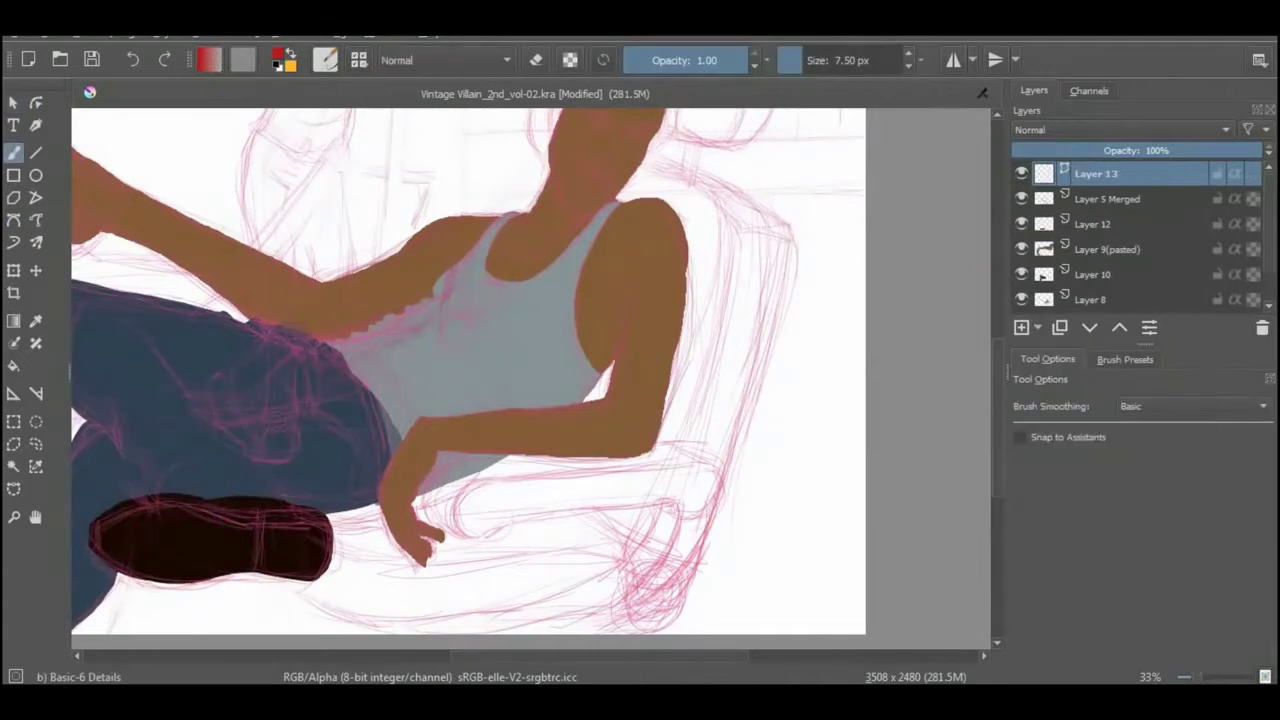
key("shift+b")
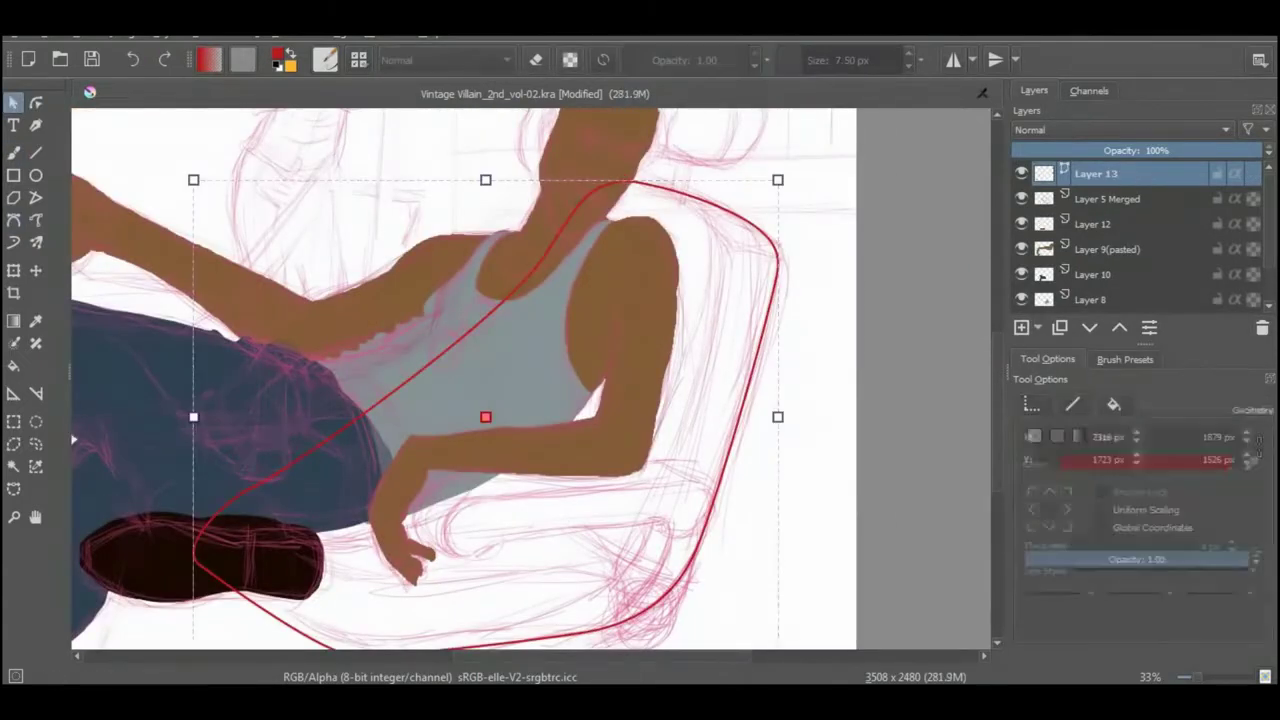
key("b")
key("ctrl+bracketleft")
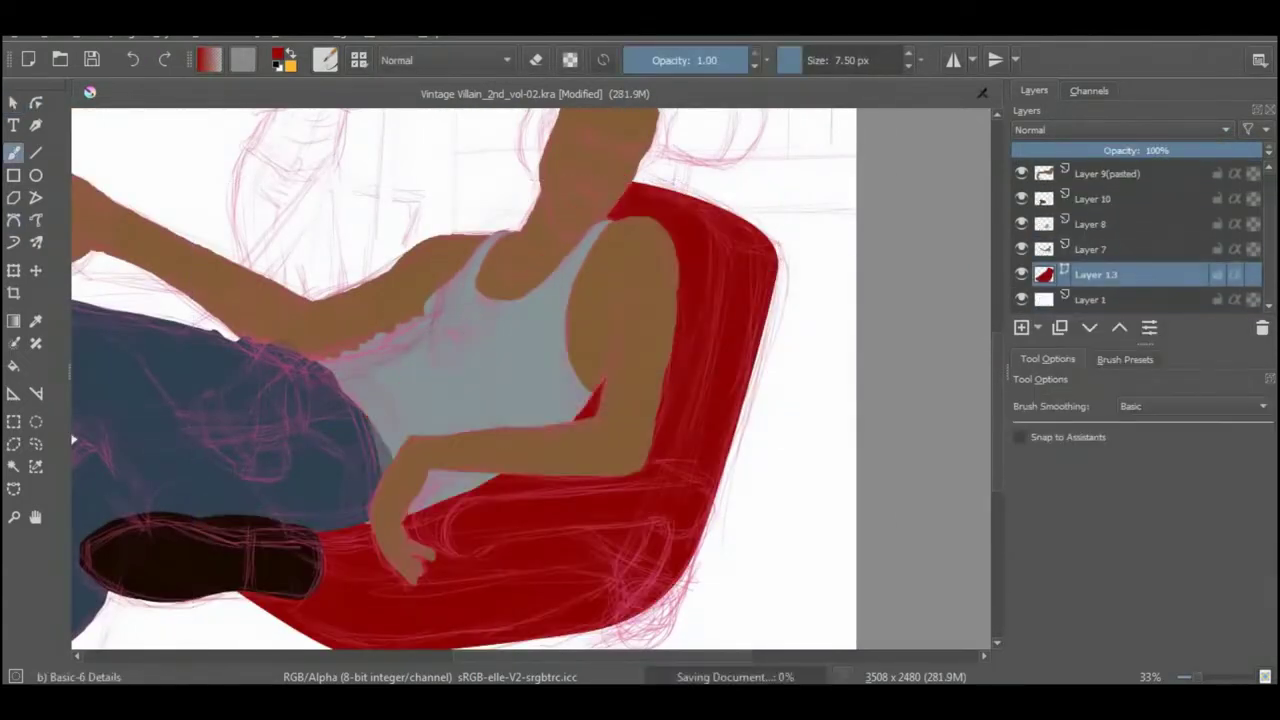
Add Layer 14 above Layer 1 and trace the chair's headrest behind the man's head as a path
right_click(1110, 272)
left_click(1100, 299)
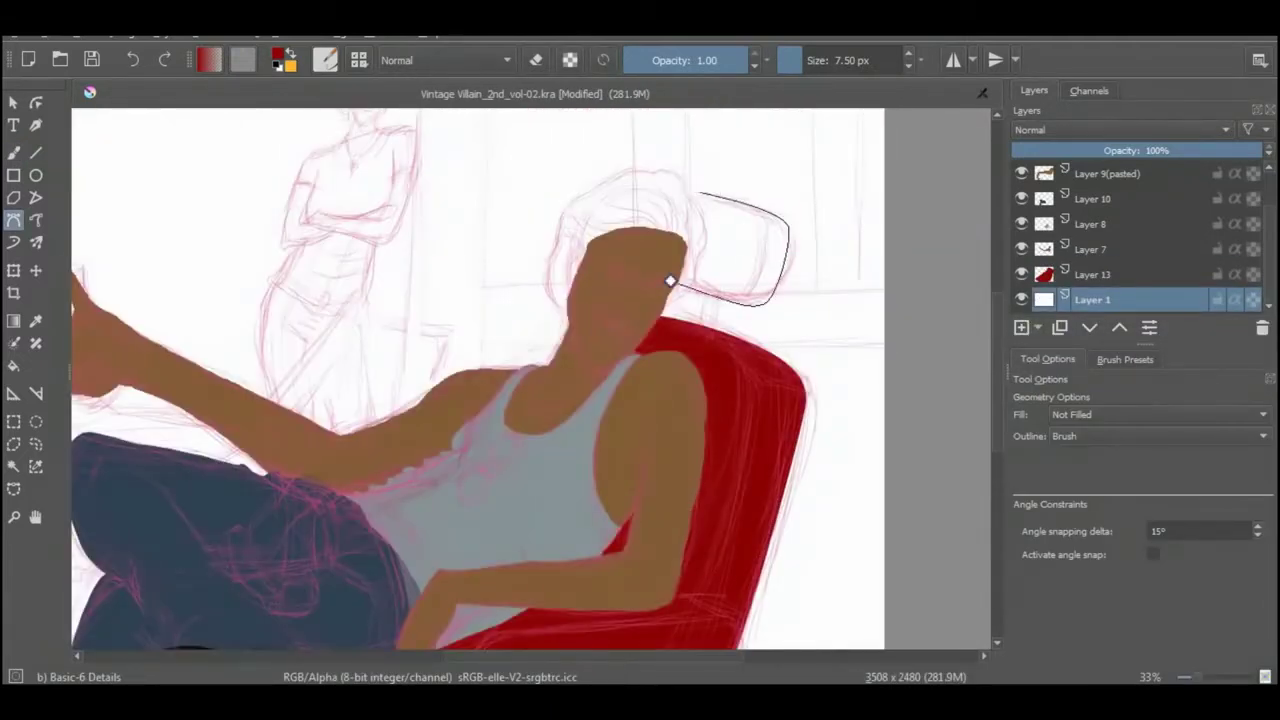
left_click_drag(670, 281, 700, 195)
key("Insert")
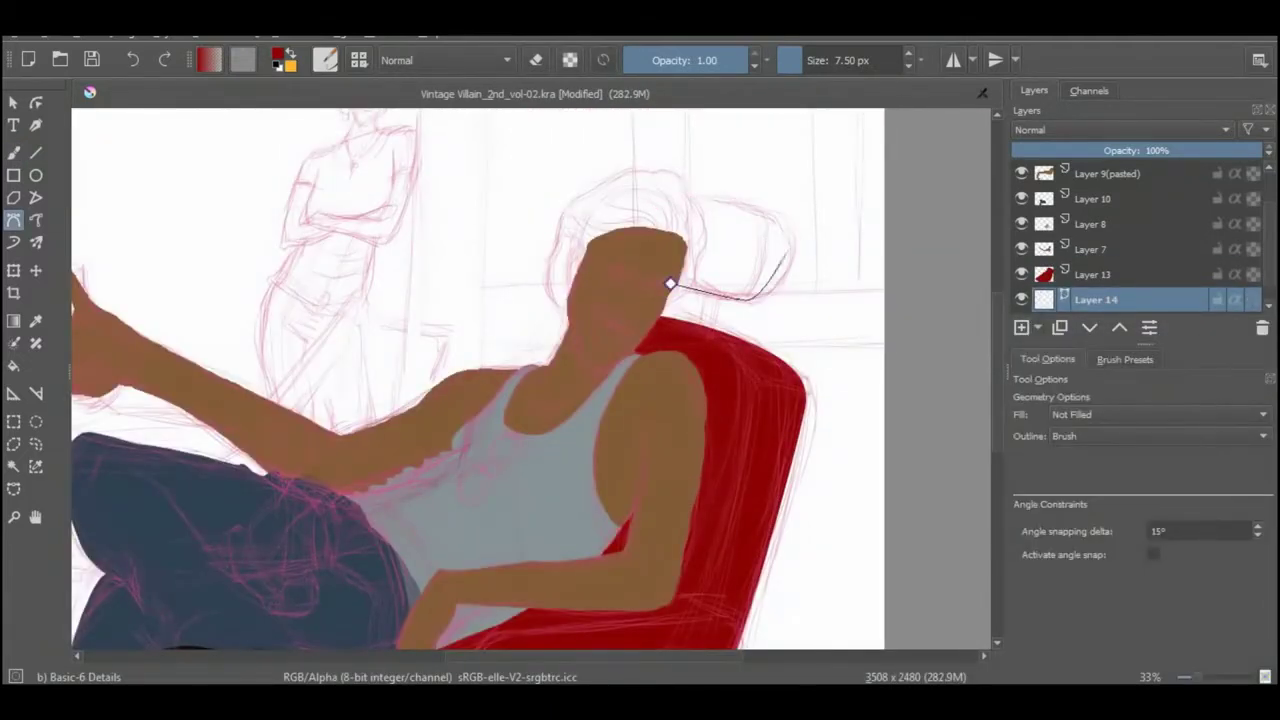
left_click(670, 284)
Fill the headrest shape with the red foreground colour and edit its nodes
left_click(1155, 414)
left_click(1155, 436)
left_click(1155, 436)
left_click(13, 102)
left_click(1145, 464)
left_click(1145, 300)
left_click(1057, 436)
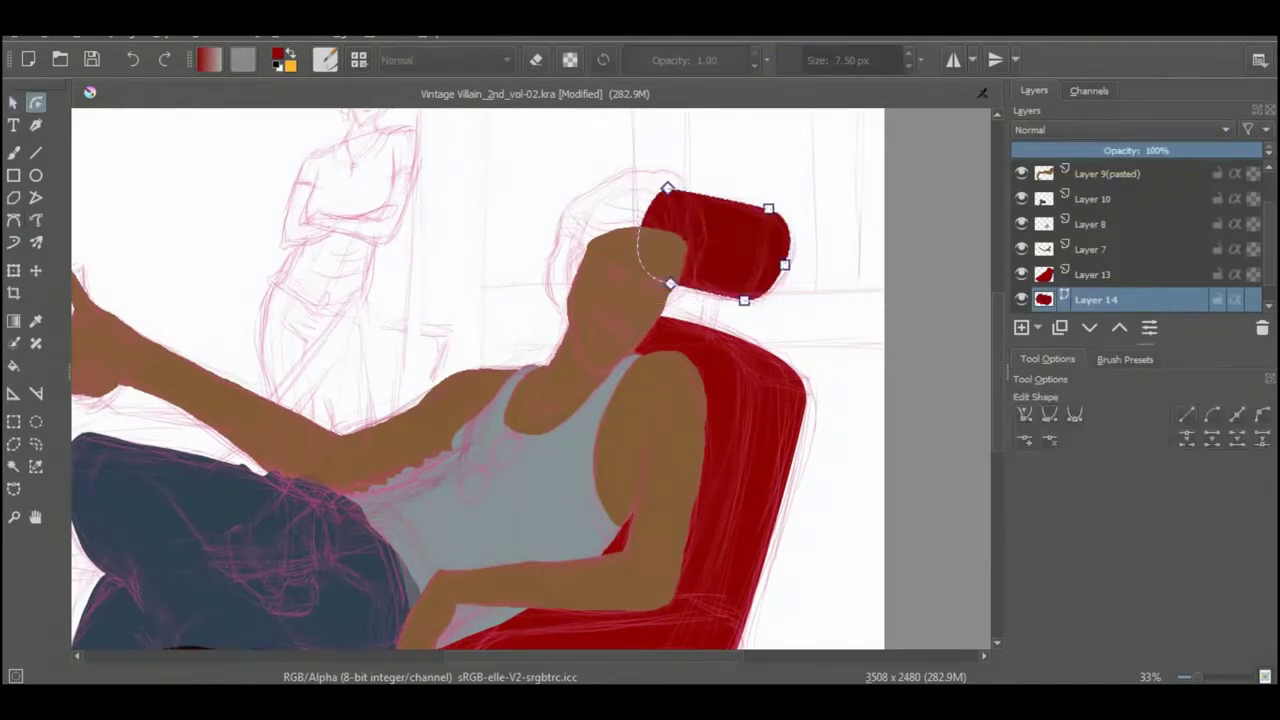
Try a dark maroon fill on the headrest with the layer's transparency locked
key("b")
key("f")
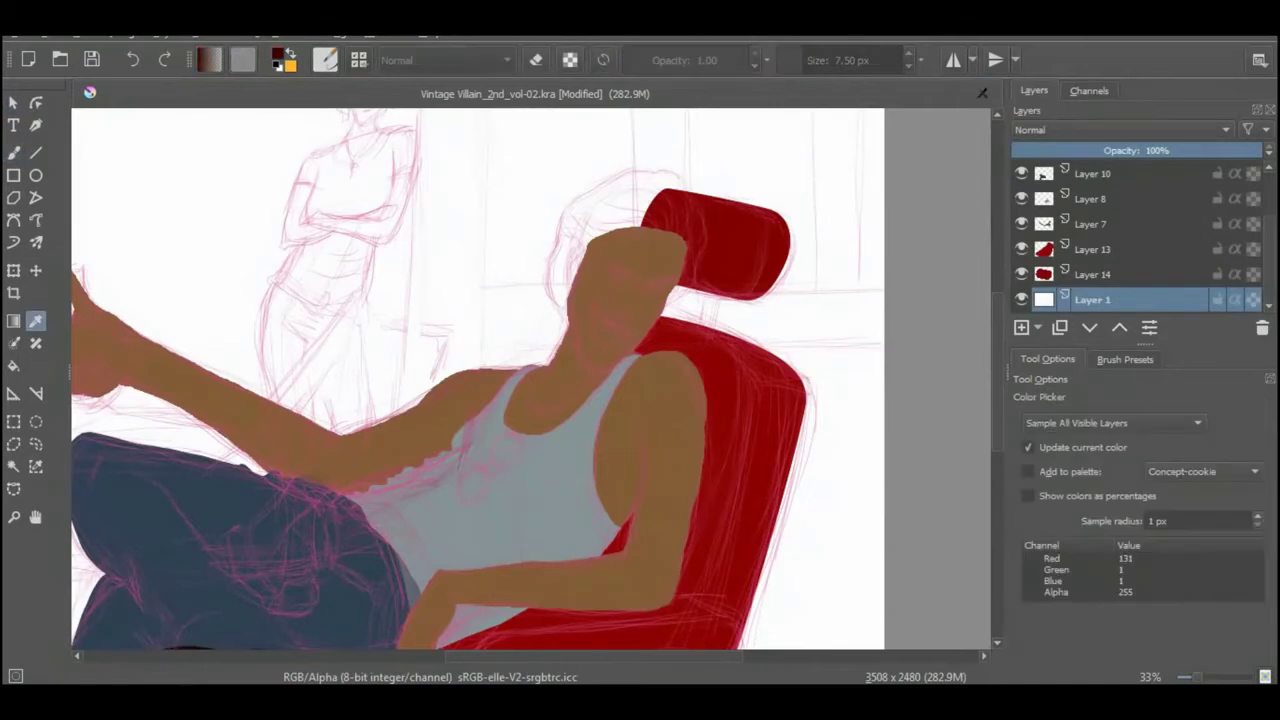
scroll(1135, 236, "down", 1)
left_click(1253, 274)
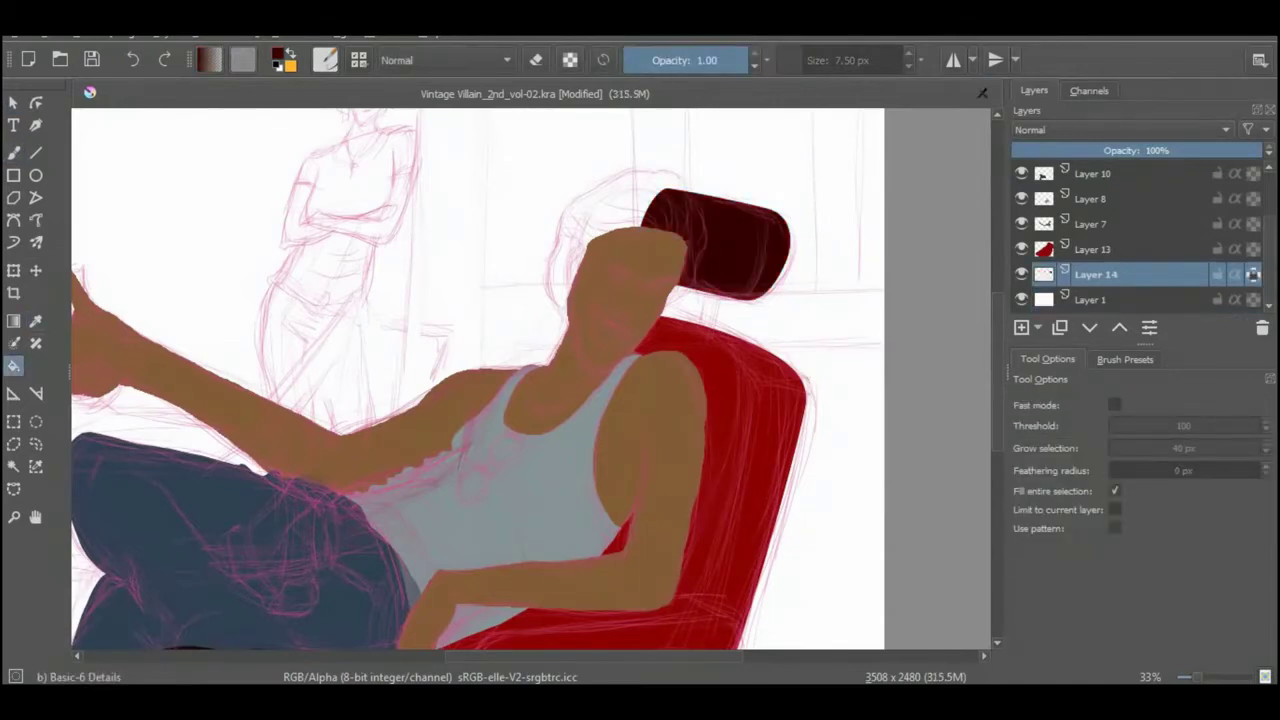
Trace the man's hair around his face as a red filled shape on a new layer above Layer 14, named "Hair"
key("p")
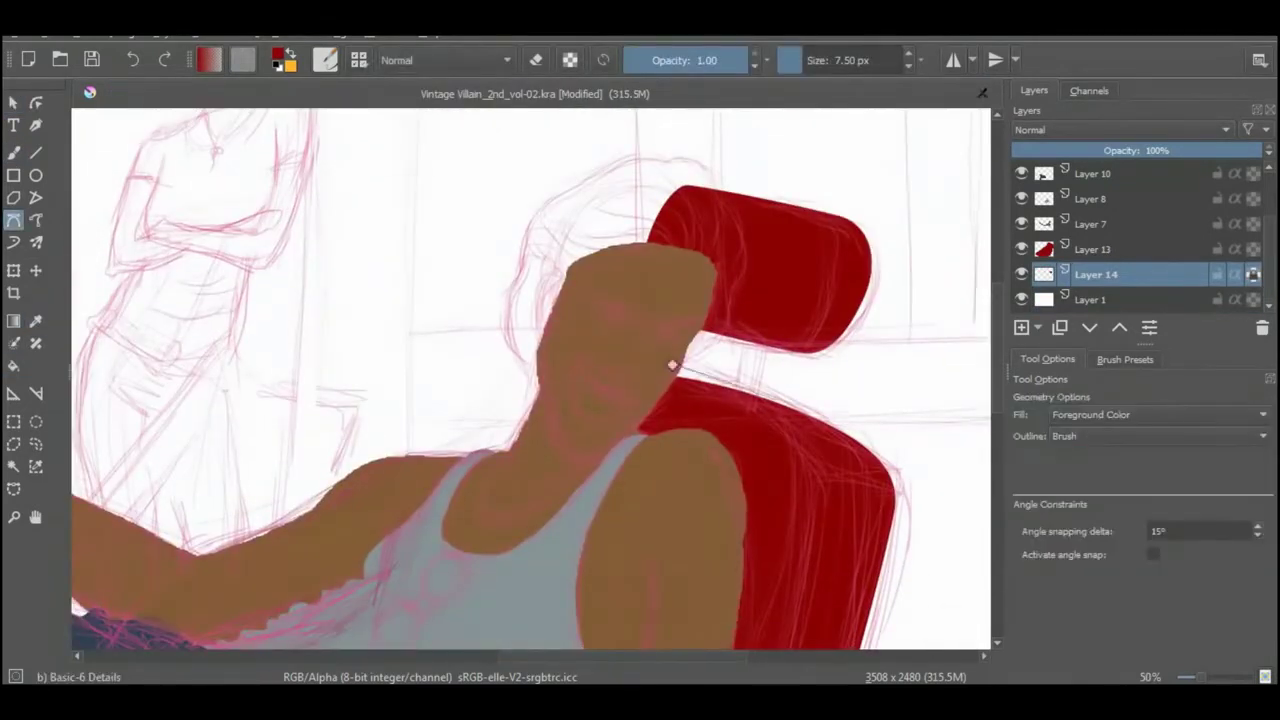
left_click(1038, 327)
left_click(1066, 415)
mouse_move(680, 155)
left_mouse_down()
mouse_move(672, 365)
mouse_move(645, 155)
left_mouse_up()
double_click(1096, 274)
type("Hair")
key("Return")
mouse_move(1090, 276)
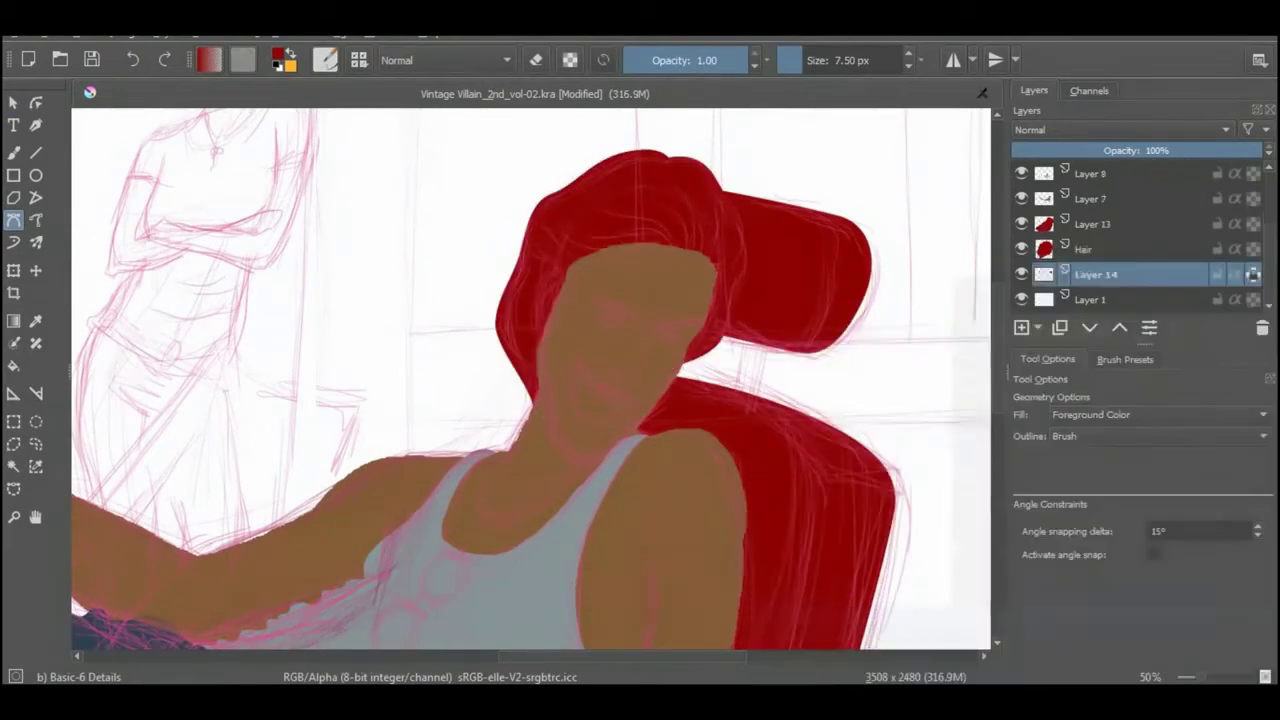
scroll(1090, 276, "down", 1)
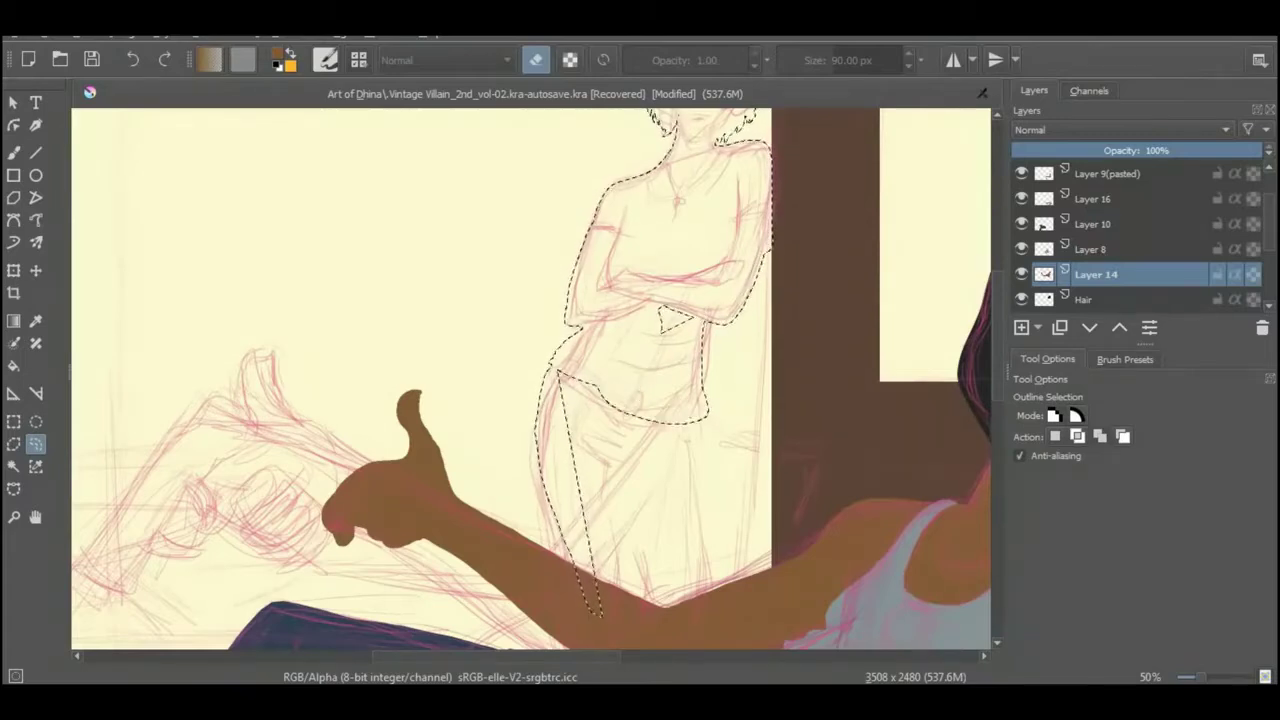
Extend the outline selection around the standing woman's hips and both legs
mouse_move(708, 420)
left_mouse_down()
mouse_move(712, 610)
mouse_move(665, 640)
mouse_move(618, 462)
left_mouse_up()
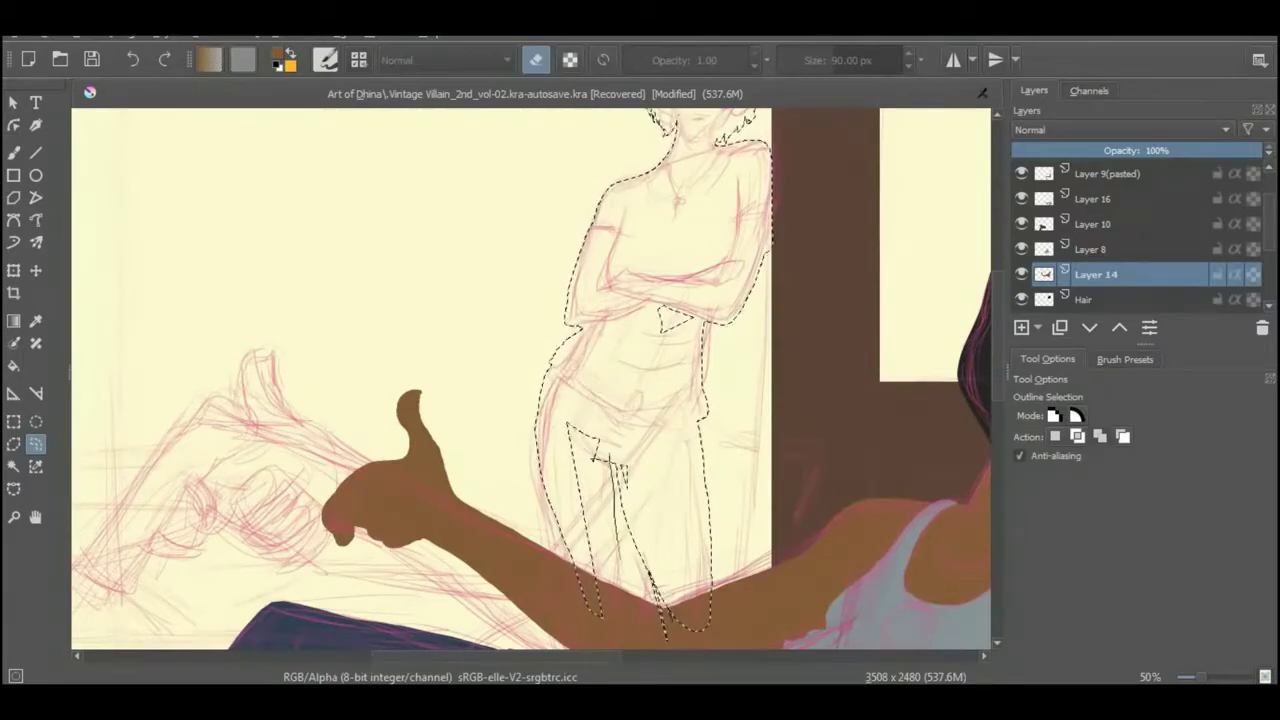
scroll(618, 462, "down", 3)
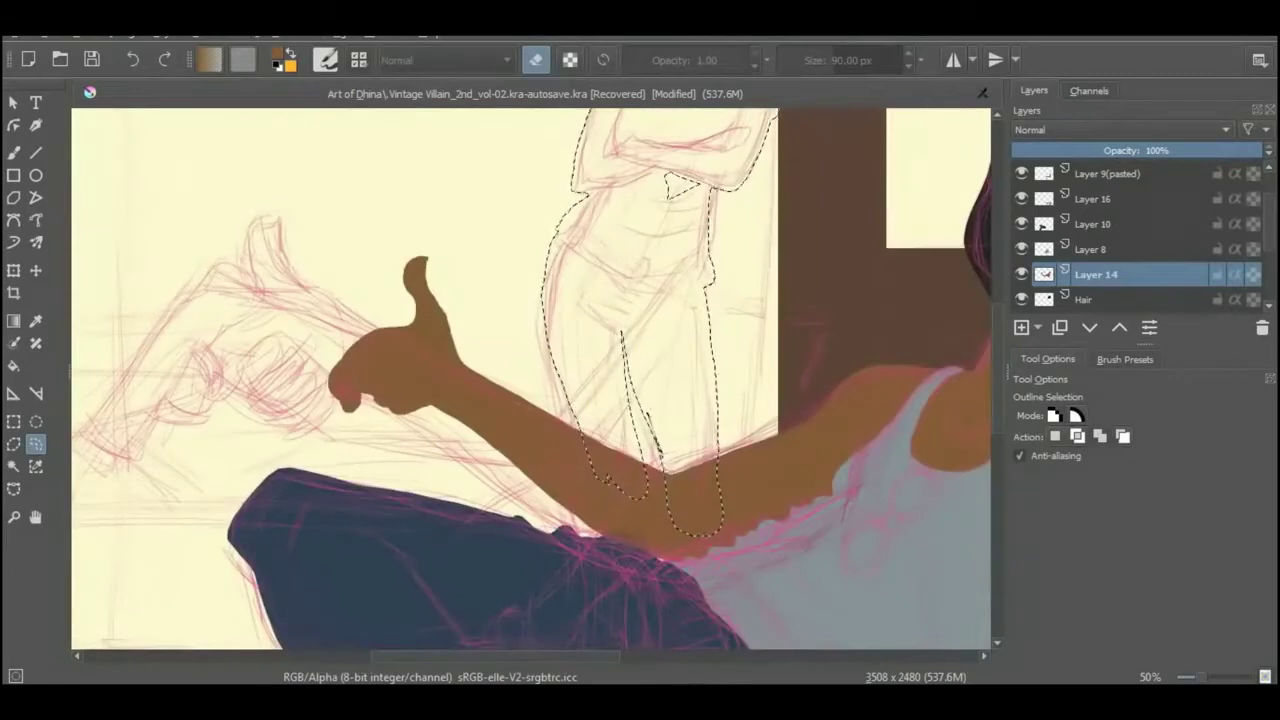
scroll(618, 462, "up", 4)
Fill the woman's selected silhouette with dark brown on a new layer above Layer 14 and clear the selection
key("Insert")
key("e")
key("f")
key("shift+BackSpace")
key("ctrl+shift+a")
Outline the woman's crossed forearms on her silhouette layer and paste them onto a separate layer
scroll(538, 394, "up", 1)
key("ctrl+r")
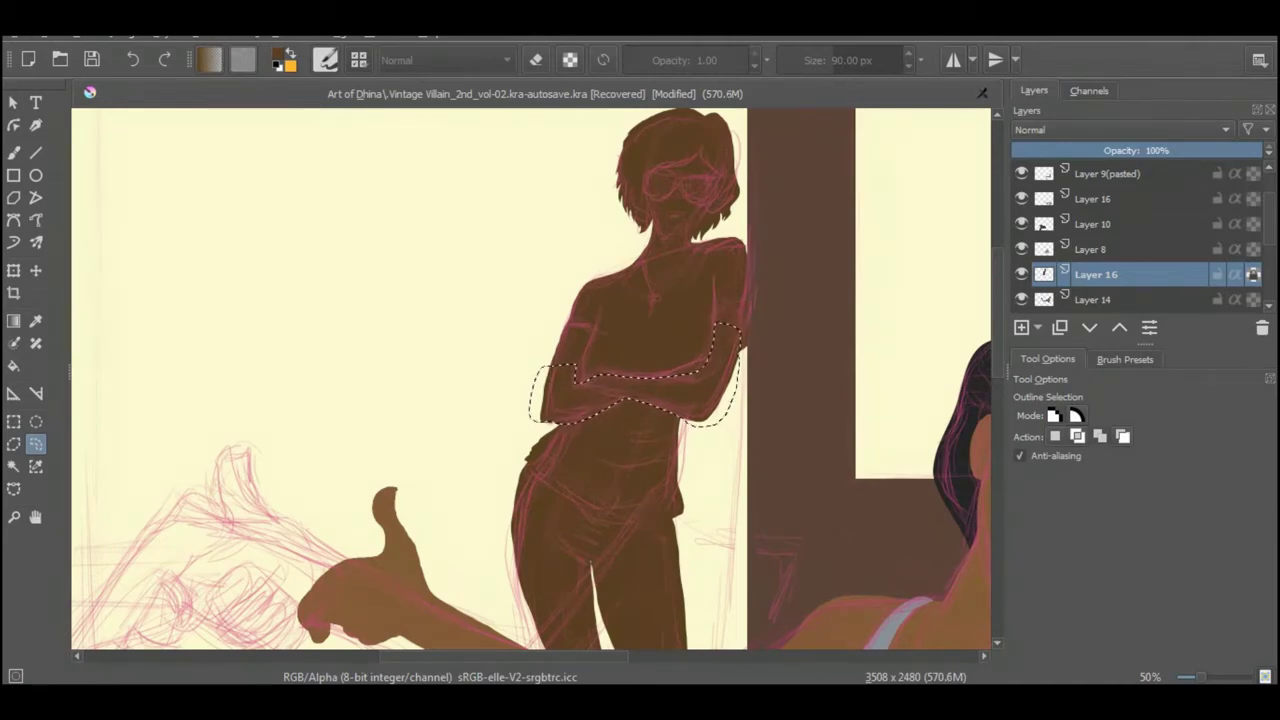
key("t")
left_click_drag(703, 392, 575, 385)
key("ctrl+z")
Choose a lighter orange-brown and fill the woman's pasted forearms with it, keeping the layer's transparency locked
key("b")
key("Return")
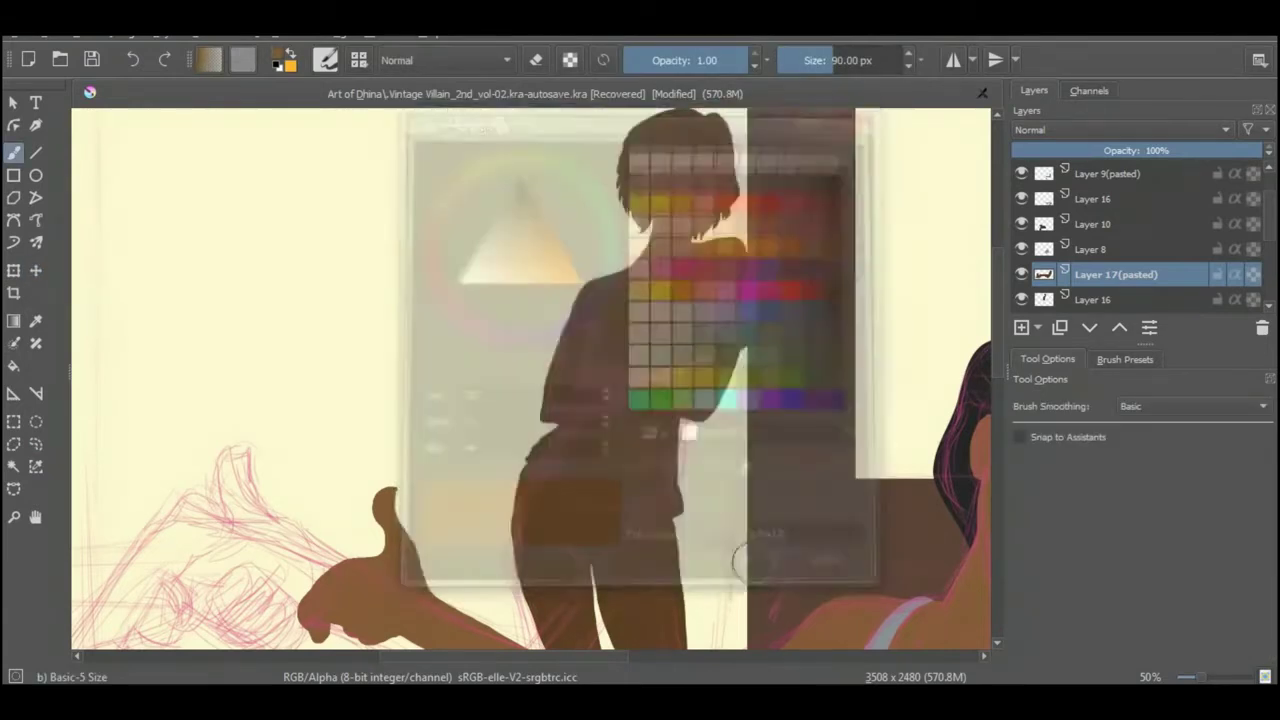
key("f")
left_click(479, 400)
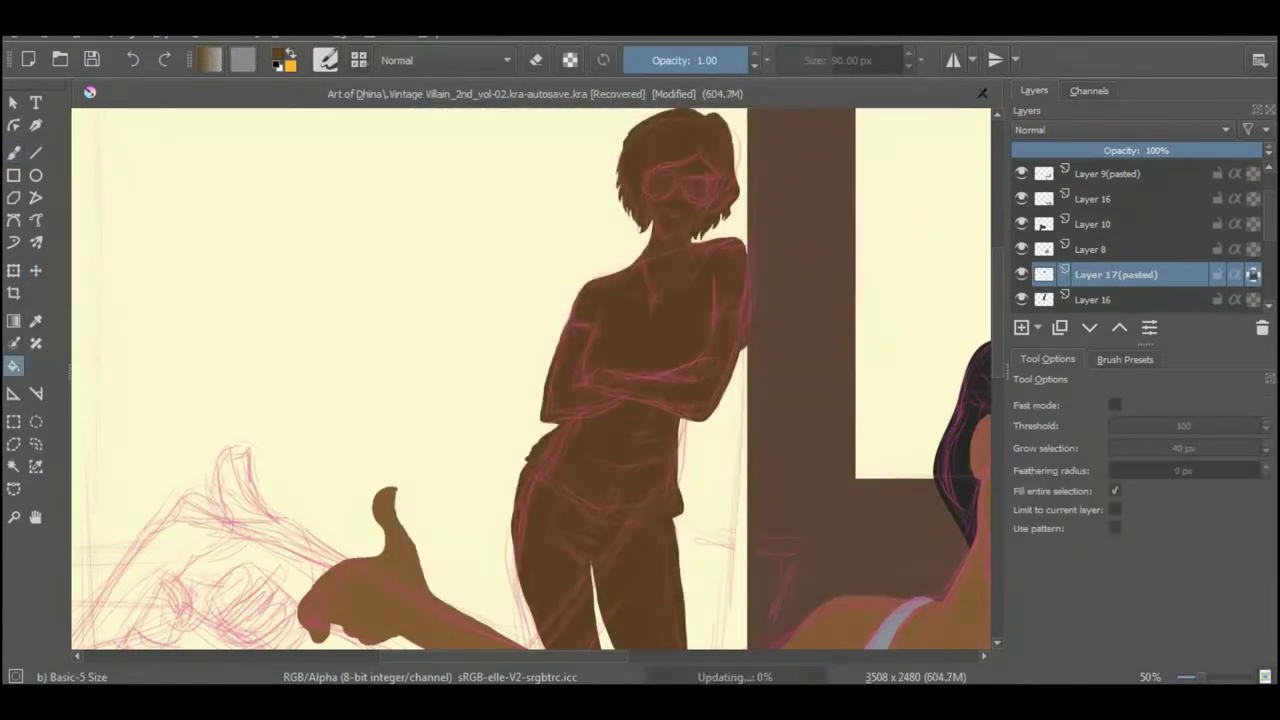
key("Return")
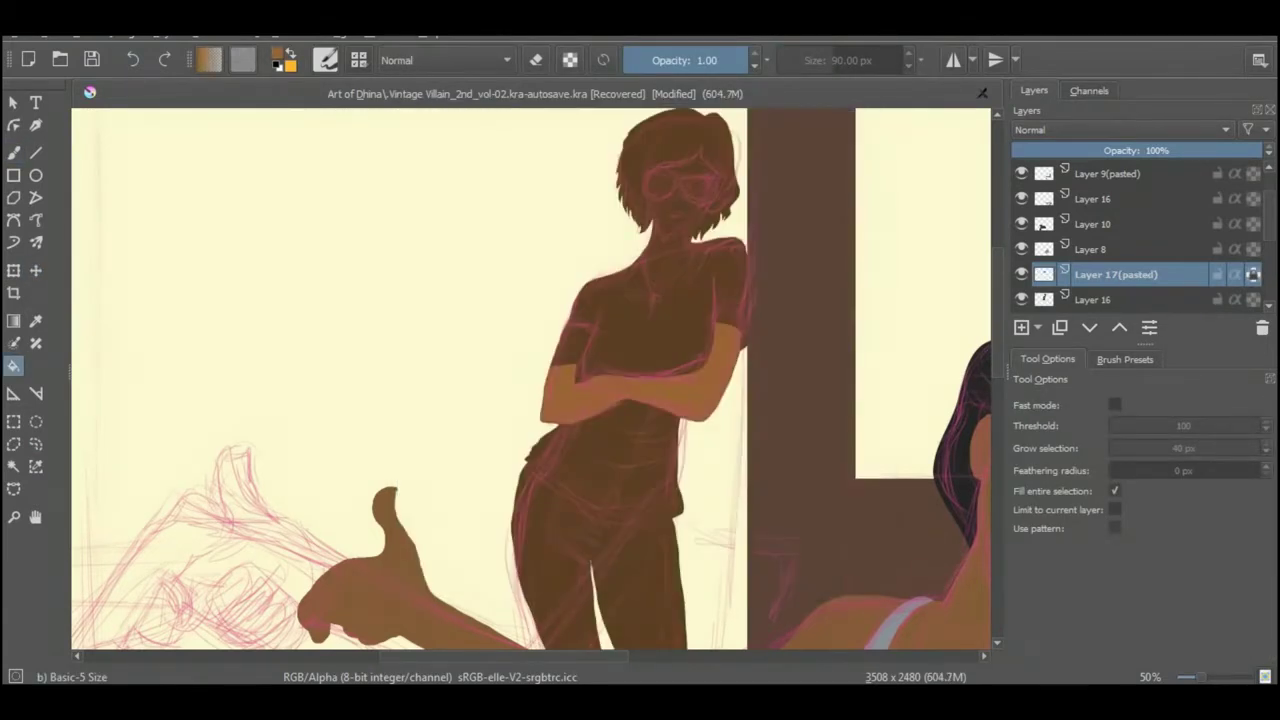
Sketch the pistol in the man's outstretched hand on Layer 20 with the 7.50 px b) Basic-6 Details brush in dark grey
key("b")
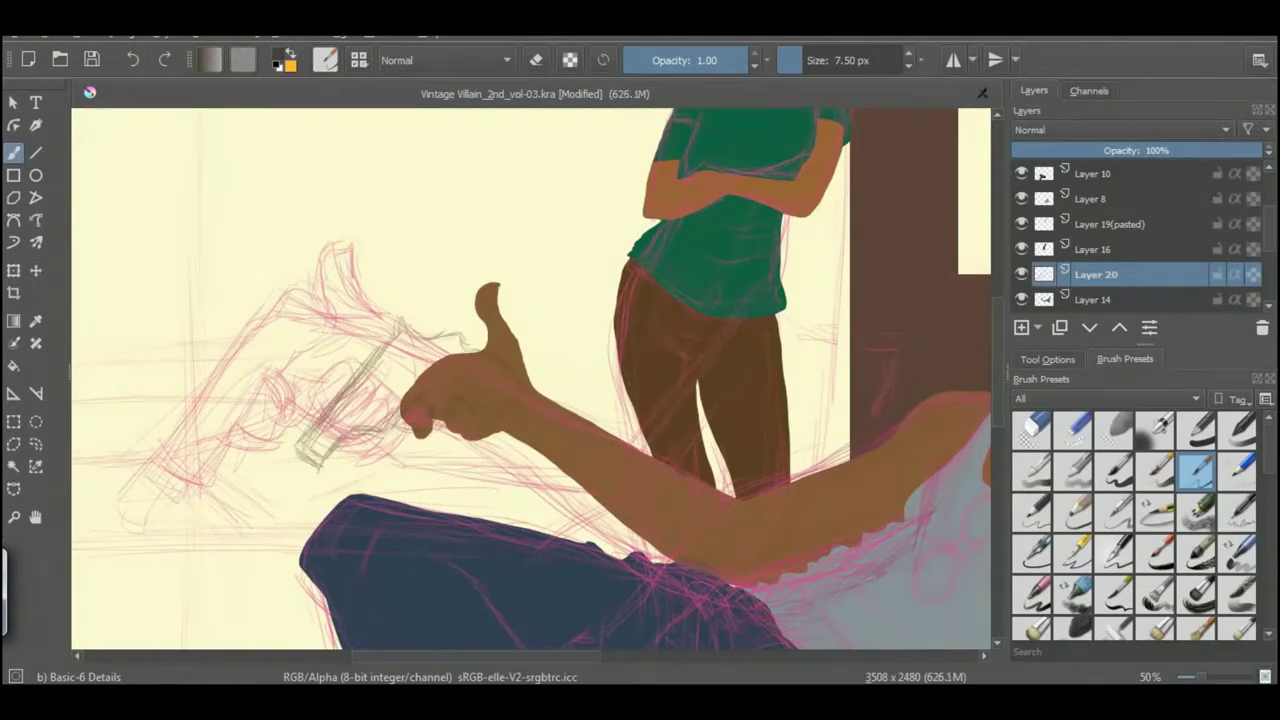
left_click_drag(295, 440, 480, 340)
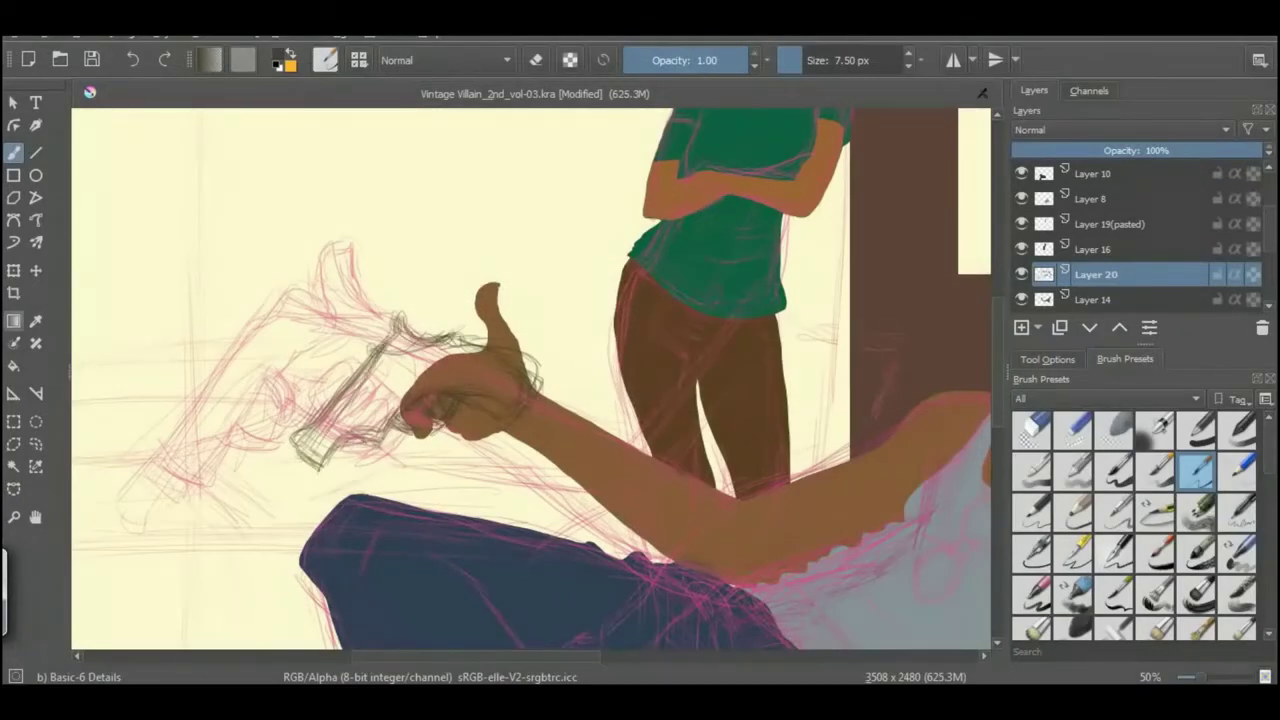
Add Layer 22 above the pistol sketch and trace the pistol's silhouette as a dark filled shape, from barrel to grip
key("Insert")
left_click(13, 220)
key("ctrl+z")
key("ctrl+z")
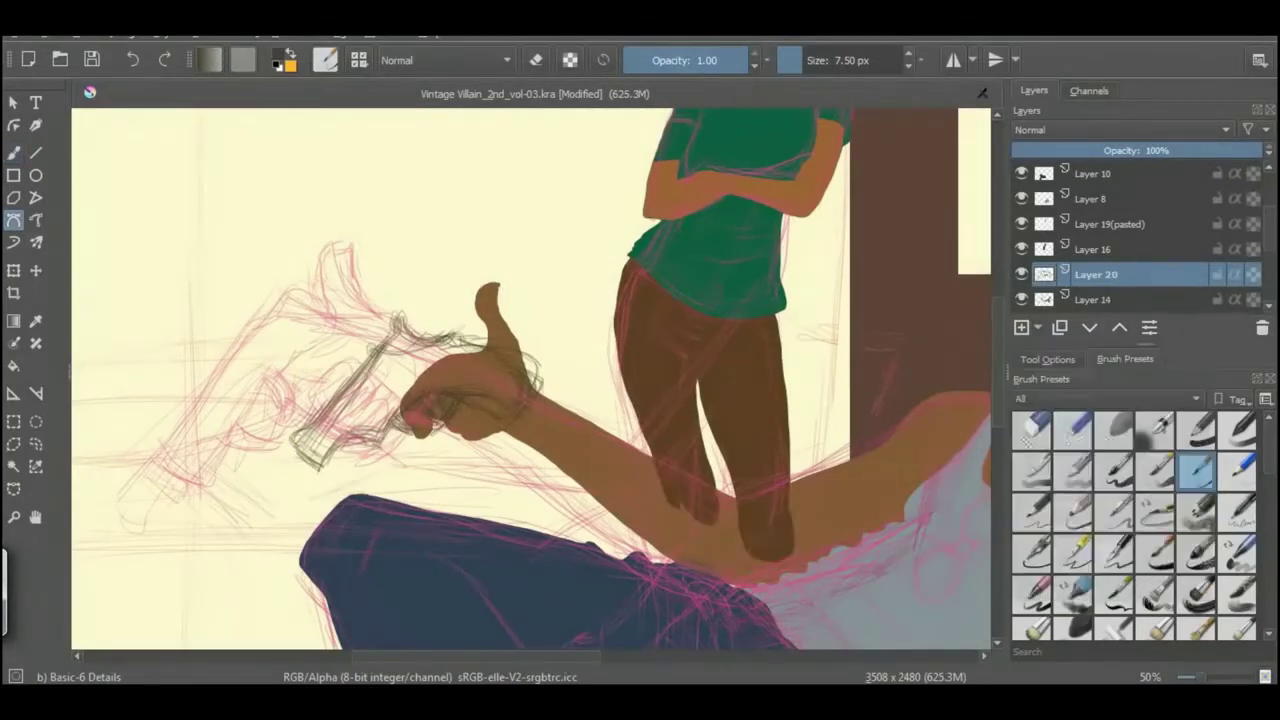
left_click(1038, 327)
left_click(1050, 346)
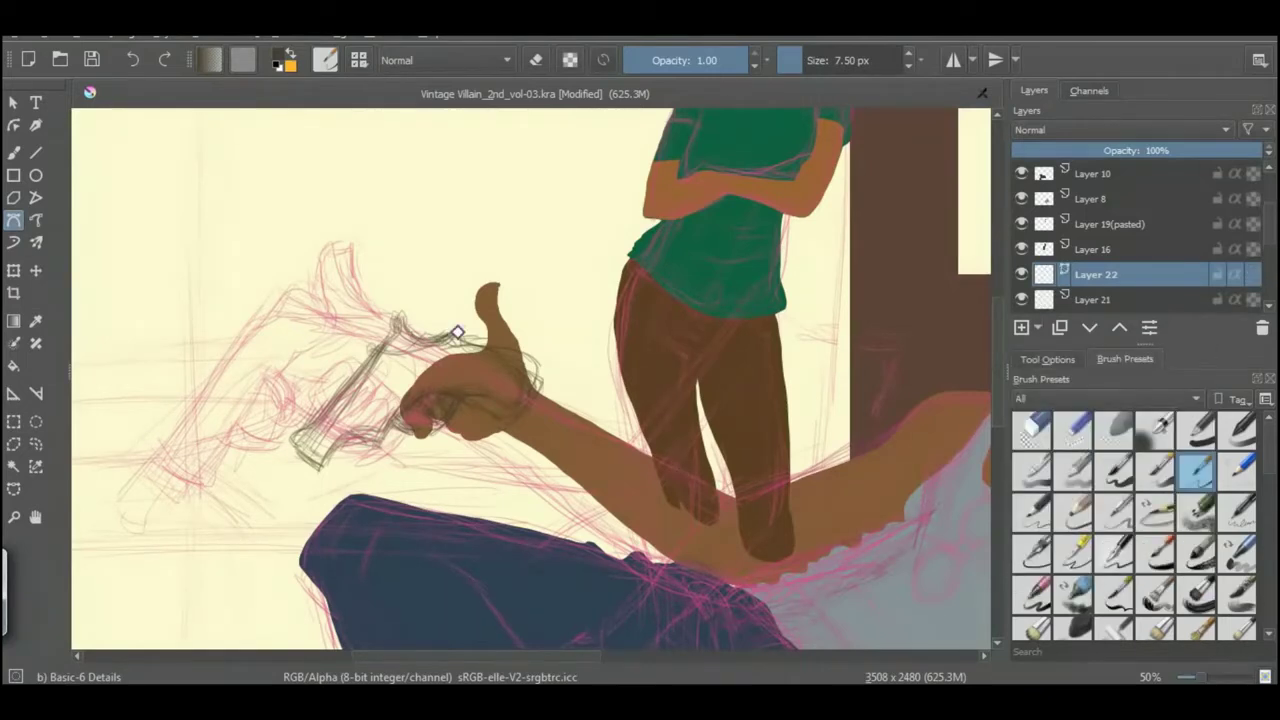
scroll(457, 337, "up", 2)
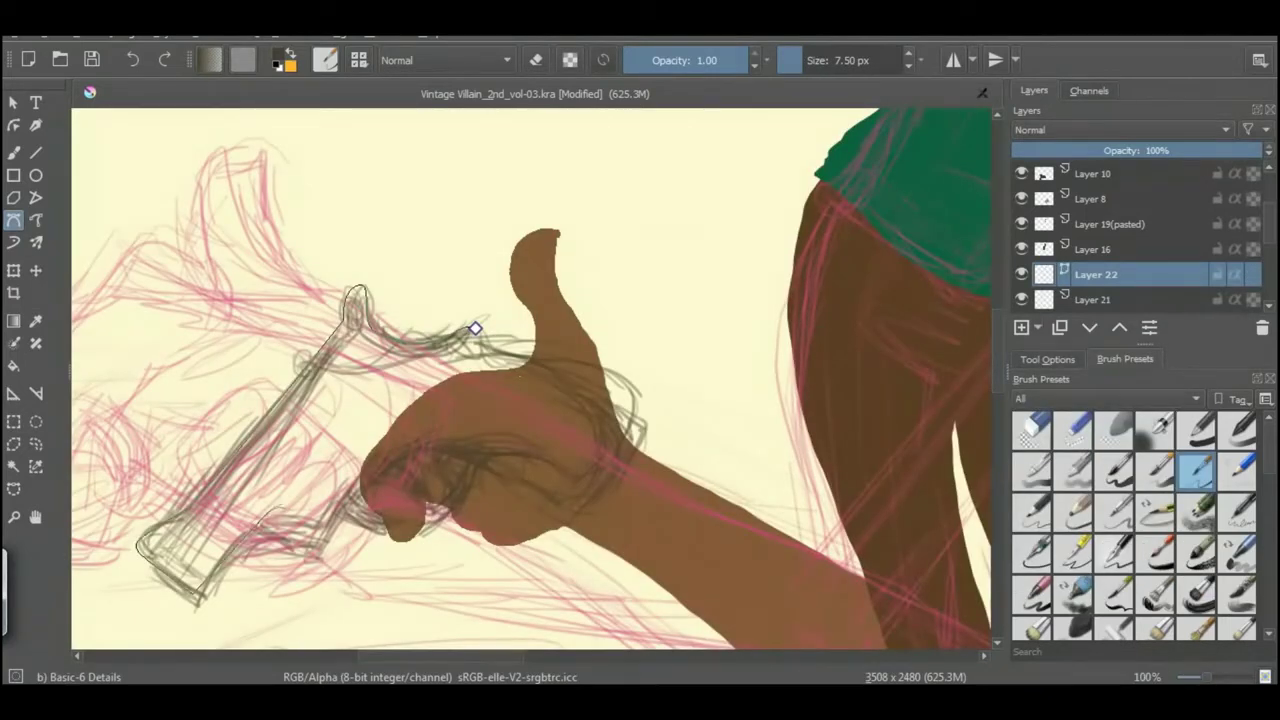
left_click(475, 328)
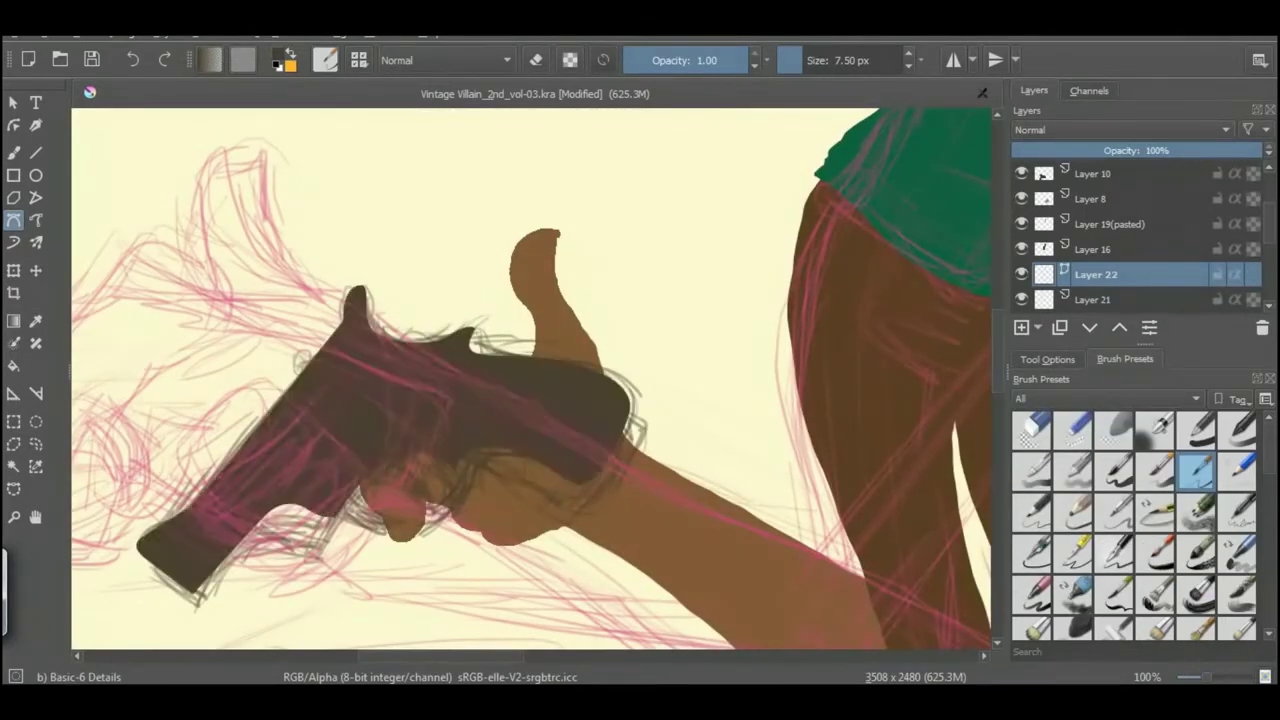
left_click_drag(446, 456, 446, 456)
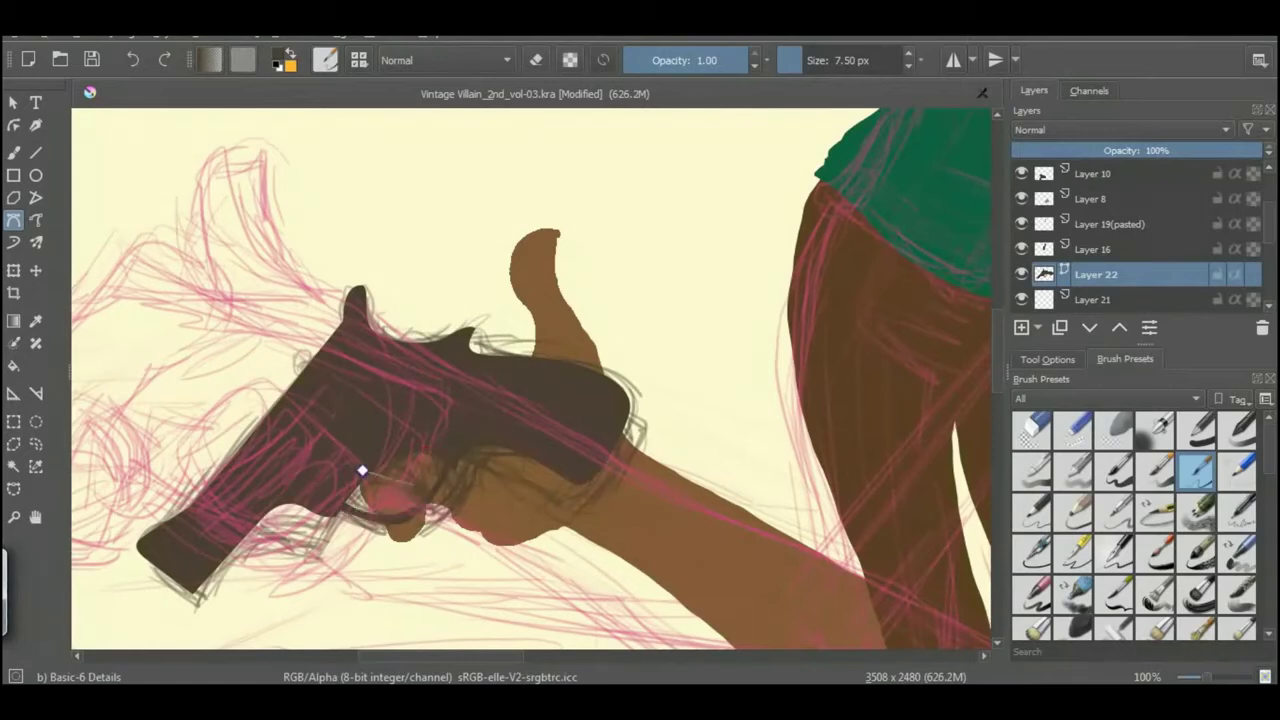
Clean up the pistol silhouette on Layer 22 using the b) Basic-5 Size brush as a 40 px eraser
right_click(1096, 274)
left_click(830, 612)
left_click(1116, 468)
key("e")
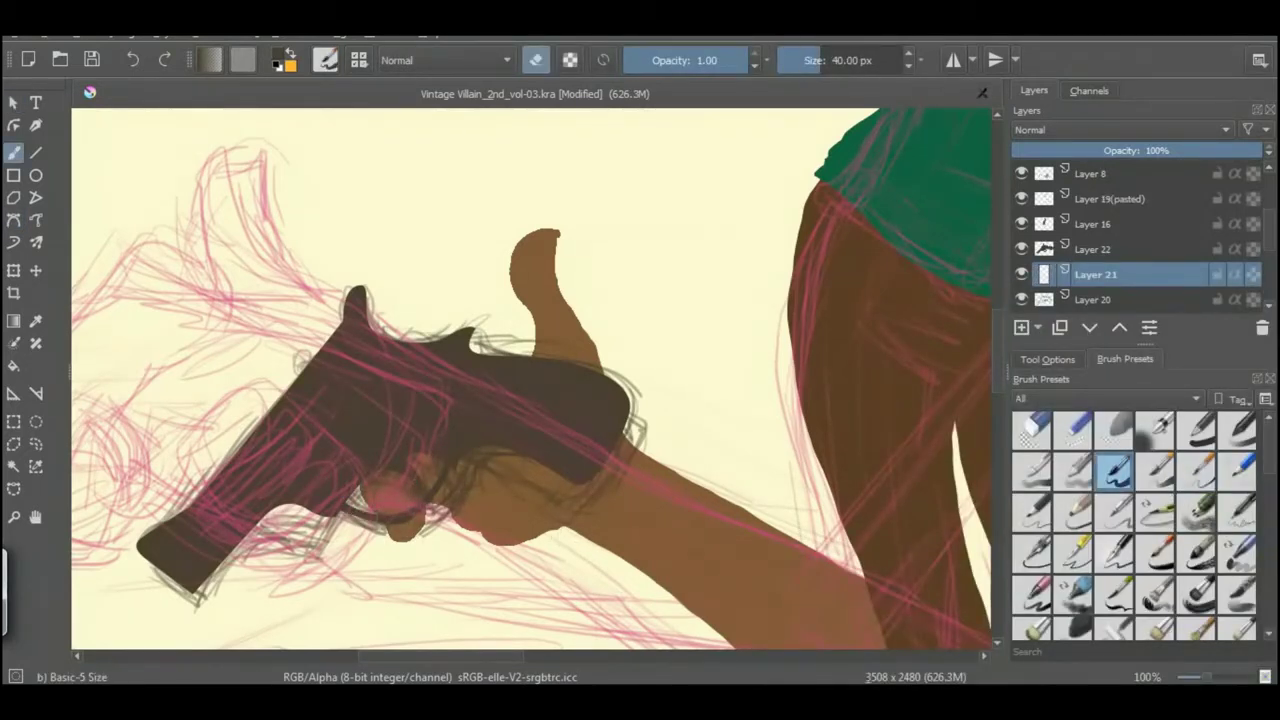
left_click(1096, 249)
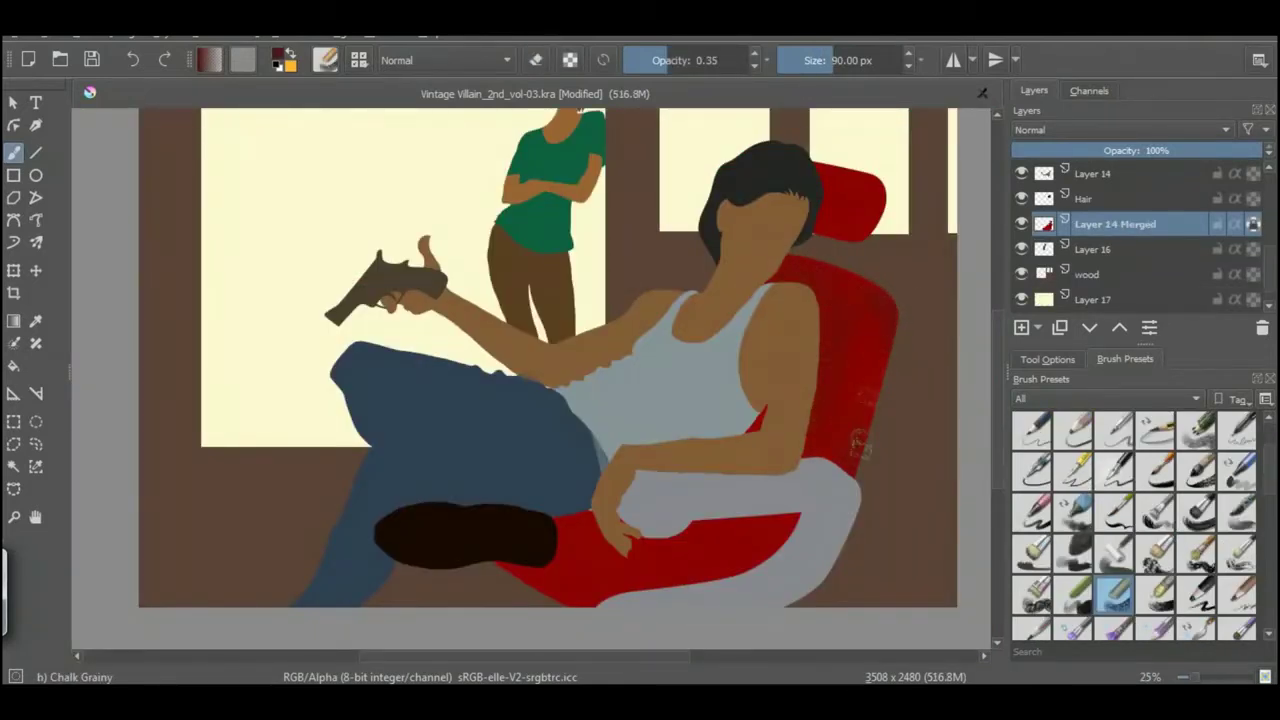
Shade the red chair's seat and headrest in dark red on Layer 14 Merged with the h) Chalk Grainy brush at 0.35 opacity
left_click_drag(553, 519, 675, 532)
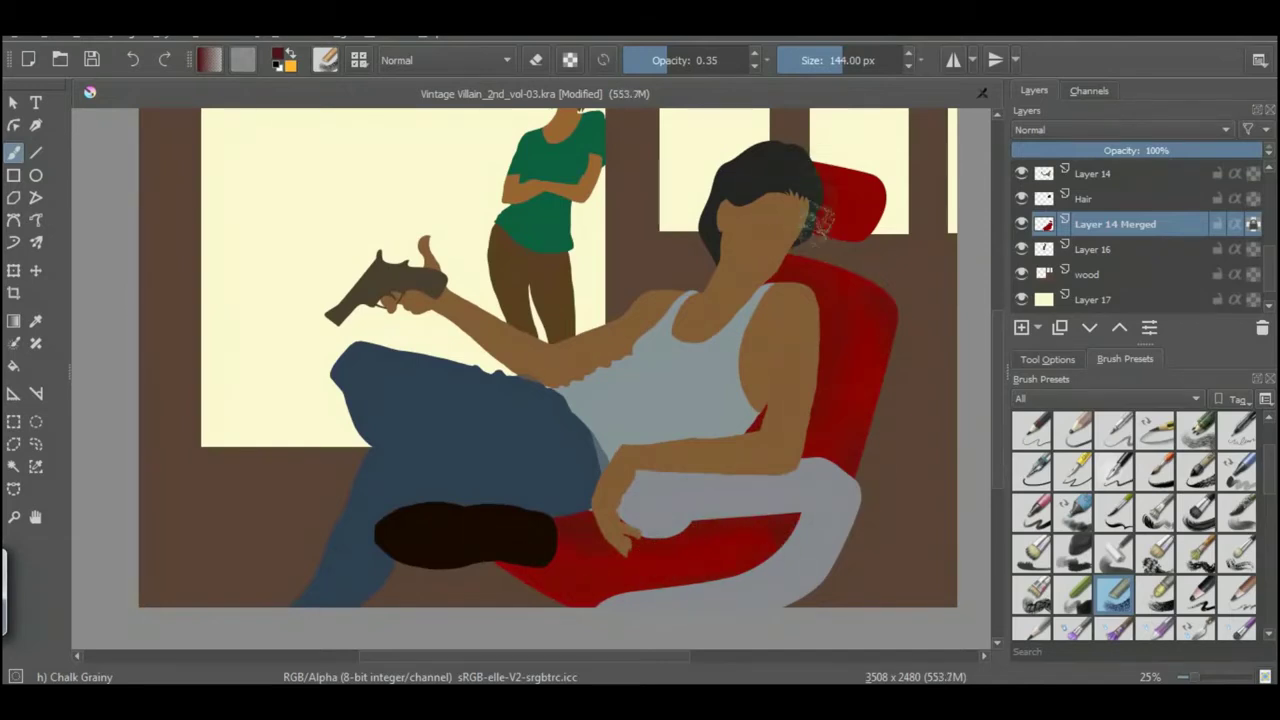
mouse_move(806, 171)
left_mouse_down()
mouse_move(873, 190)
mouse_move(897, 149)
left_mouse_up()
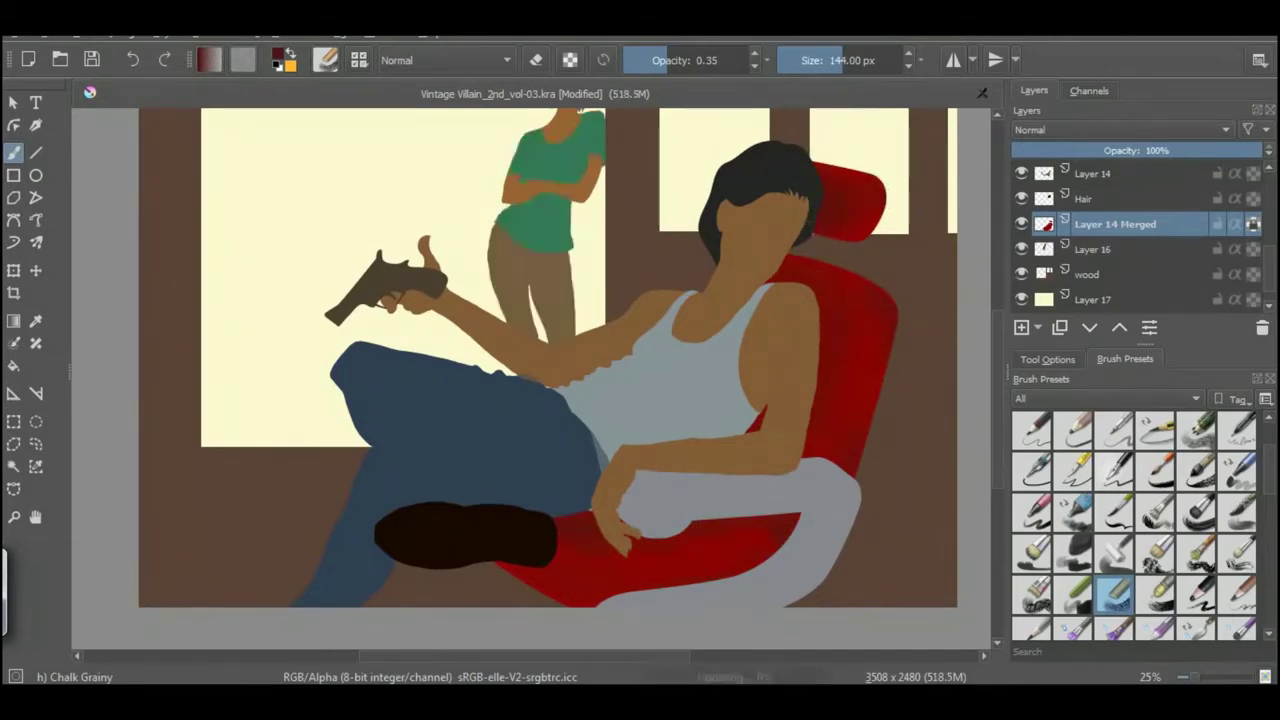
Add a layer above Layer 14 and paint the man's eyebrows, eyes, moustache and goatee in dark brown #32221b with b) Basic-5 Size
scroll(822, 188, "up", 2)
key("ctrl+r")
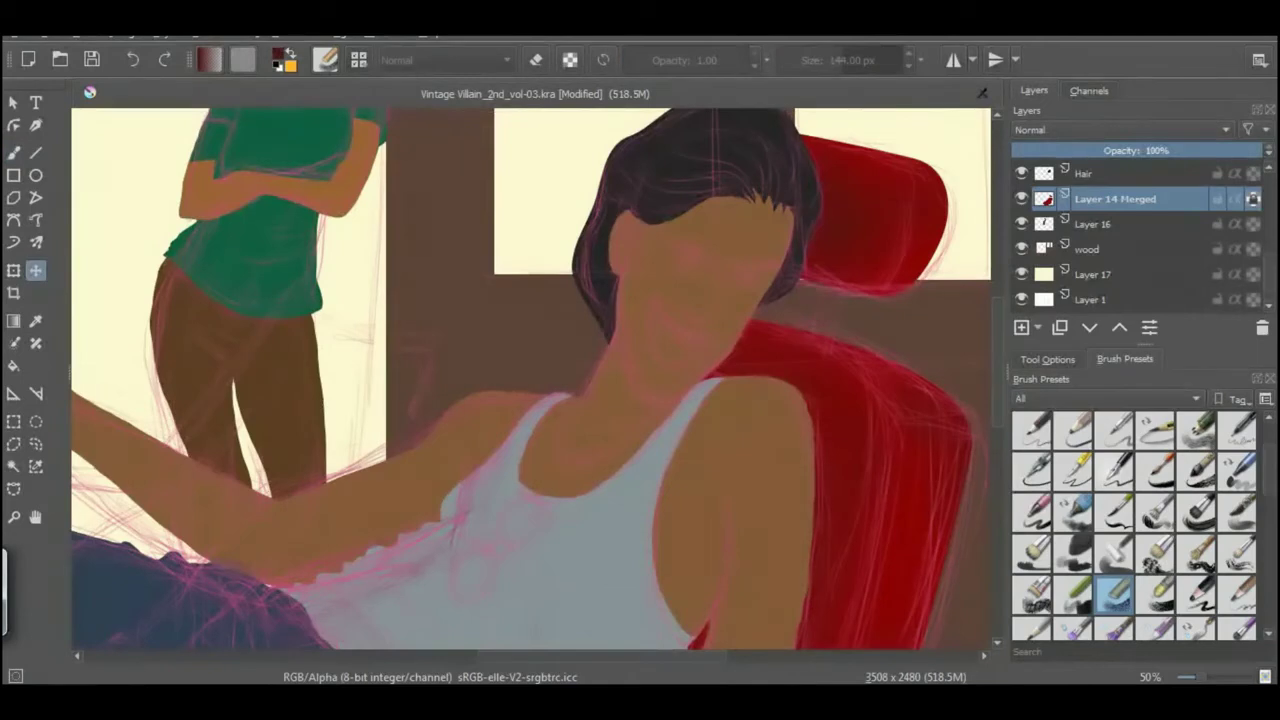
key("Page_Up")
key("Page_Up")
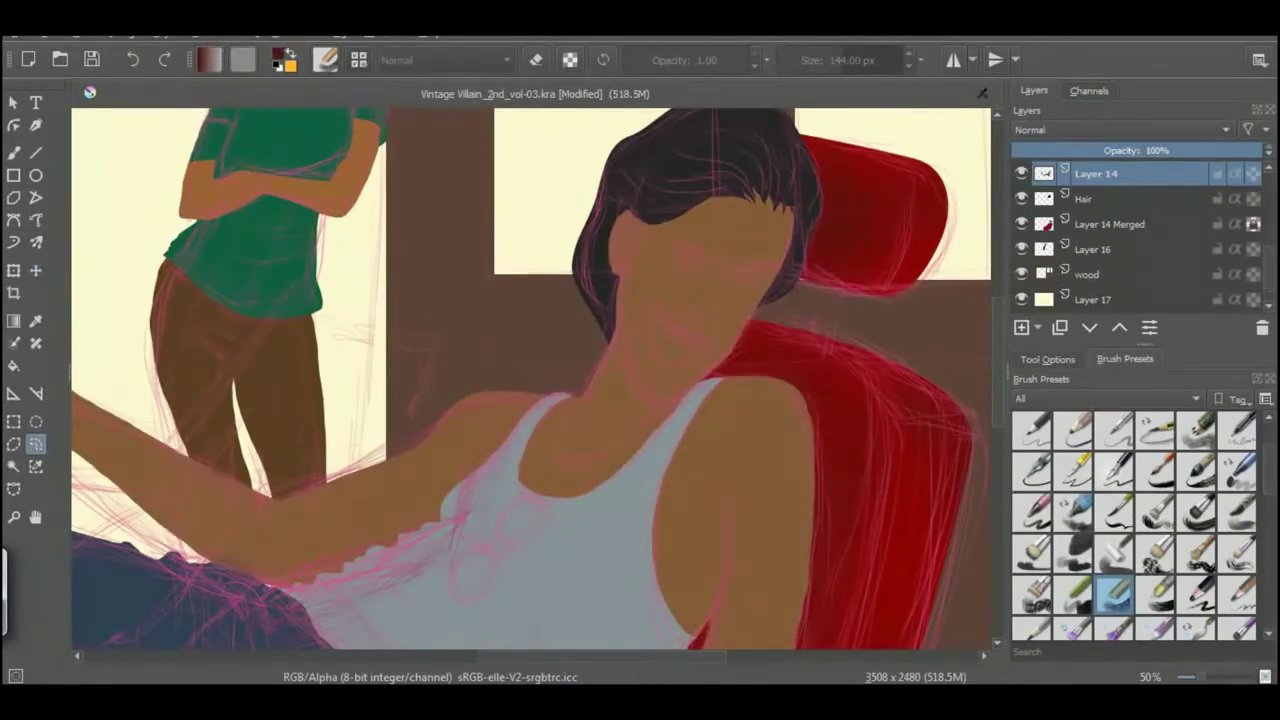
key("b")
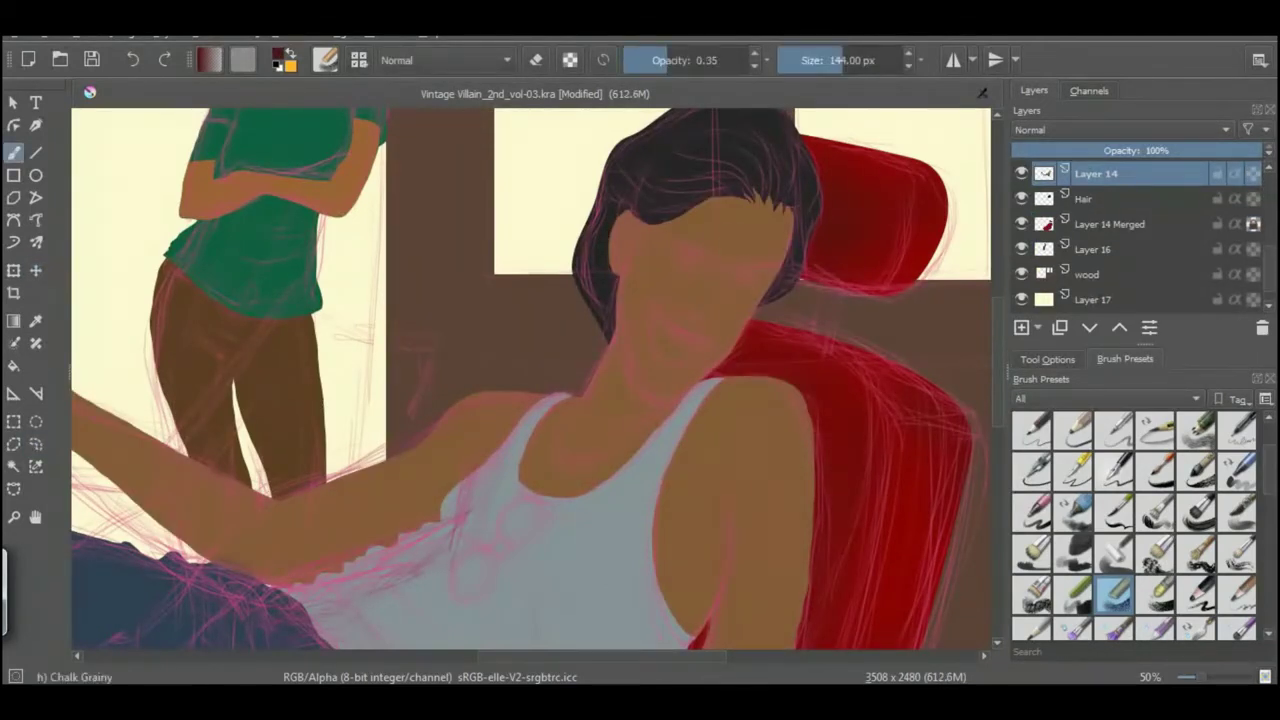
key("Insert")
left_click(735, 262)
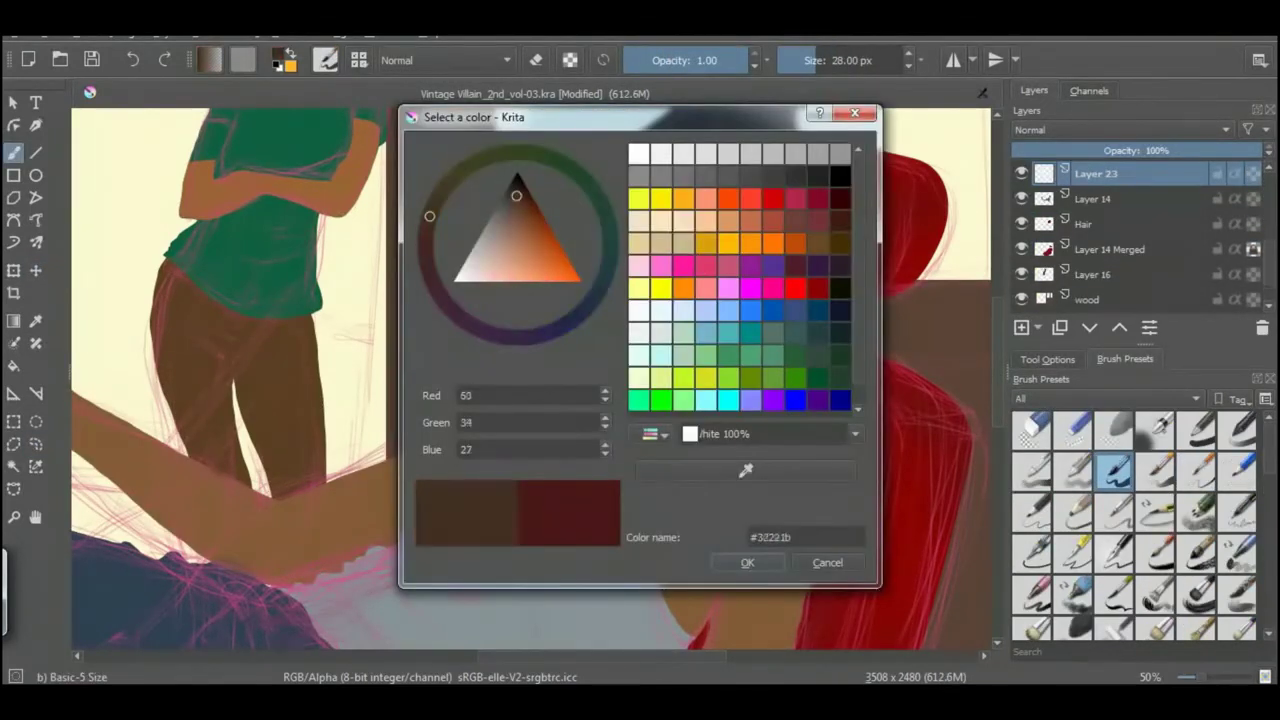
key("Return")
left_click(770, 190)
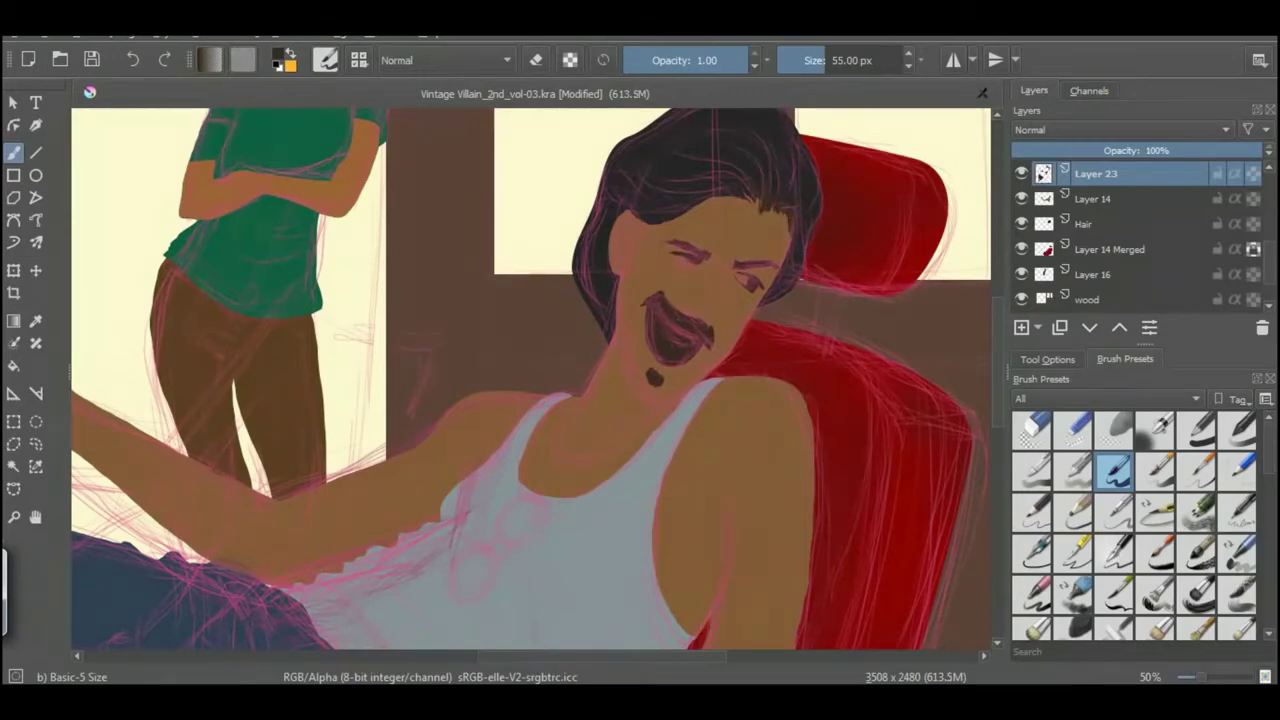
Hide the rough sketch and fill the man's moustache and mouth shape with a near-black colour
left_click_drag(1145, 343, 1145, 508)
left_click(1021, 173)
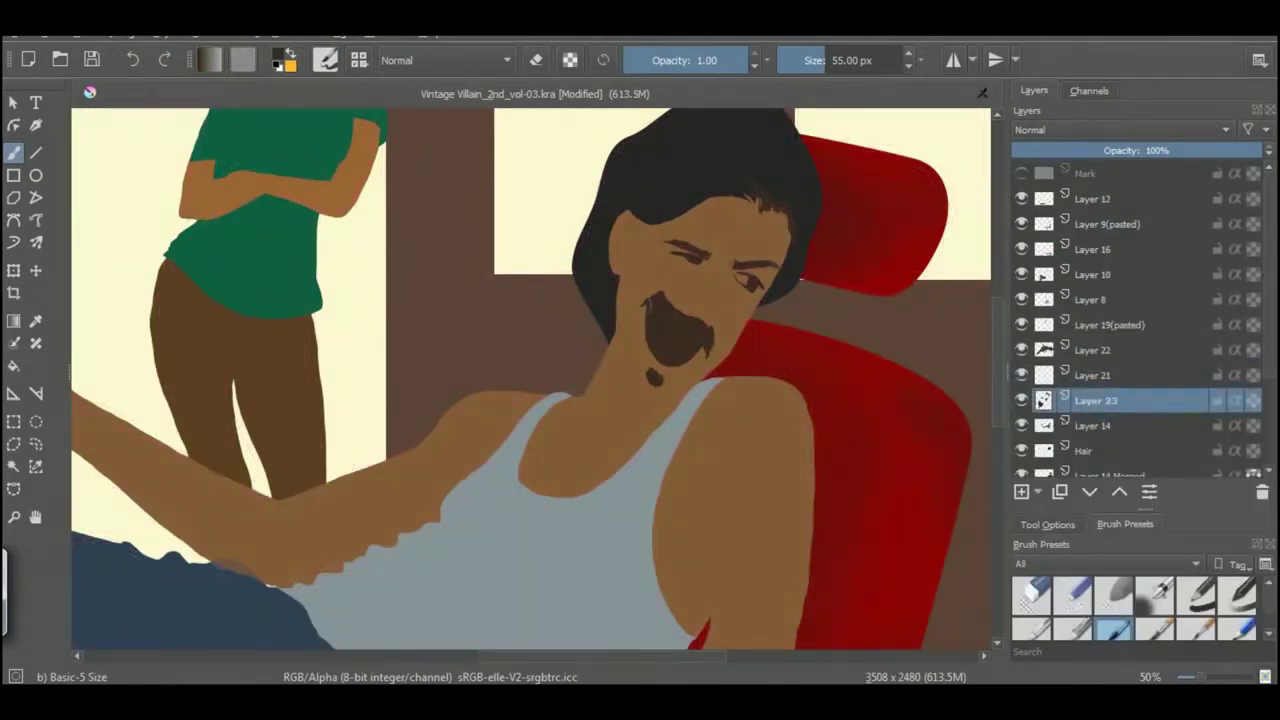
left_click(283, 59)
left_click(580, 586)
key("f")
left_click(668, 338)
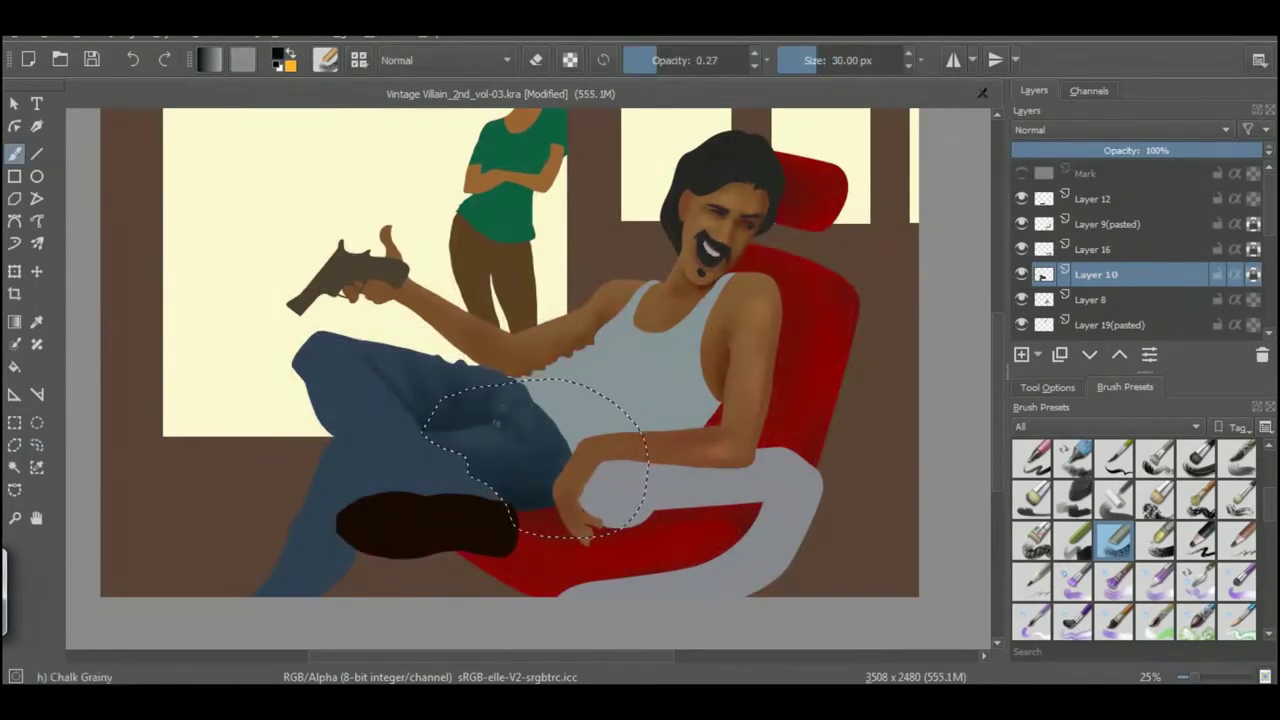
Shade the jeans' folds around the lap inside the selection on Layer 10 with h) Chalk Grainy at 0.27 opacity
key("bracketright")
key("bracketright")
key("bracketright")
Select the man's lower leg and shade it and the jeans' knee folds with h) Chalk Grainy at 90 to 154 px
key("ctrl+r")
mouse_move(325, 432)
left_mouse_down()
mouse_move(215, 600)
mouse_move(322, 432)
left_mouse_up()
key("bracketleft")
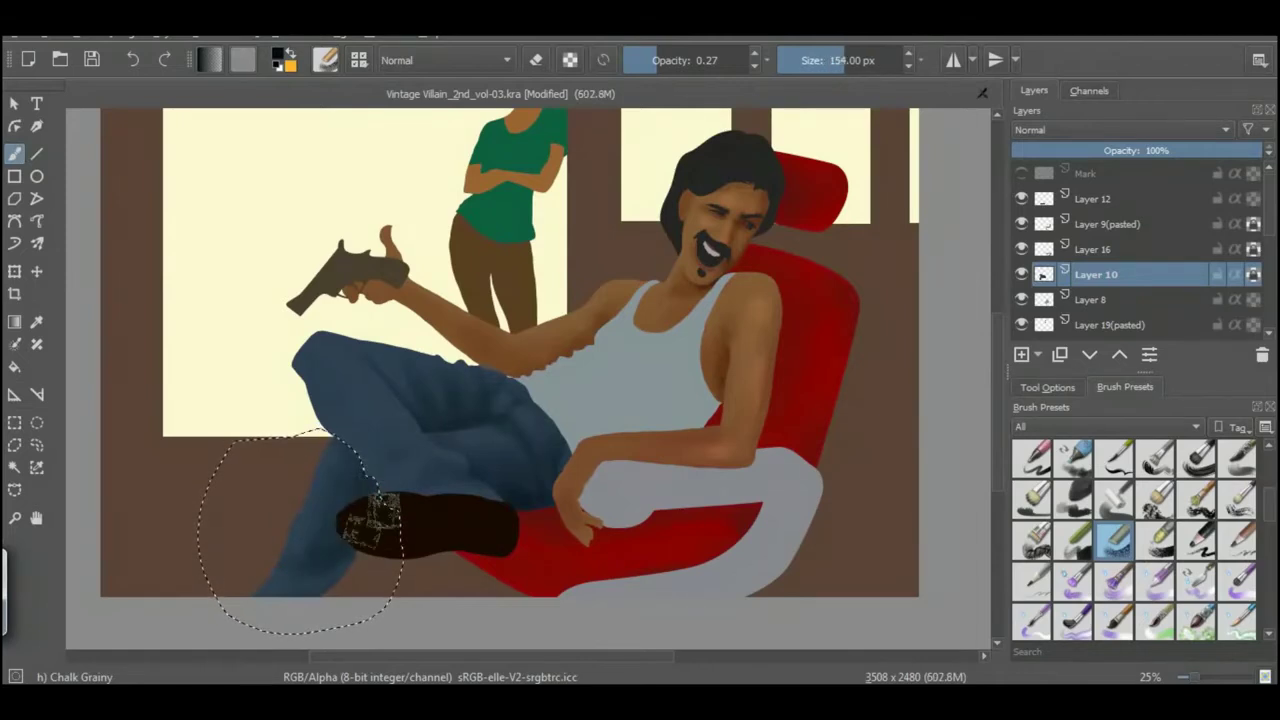
key("bracketright")
key("bracketright")
key("bracketright")
key("bracketleft")
key("bracketleft")
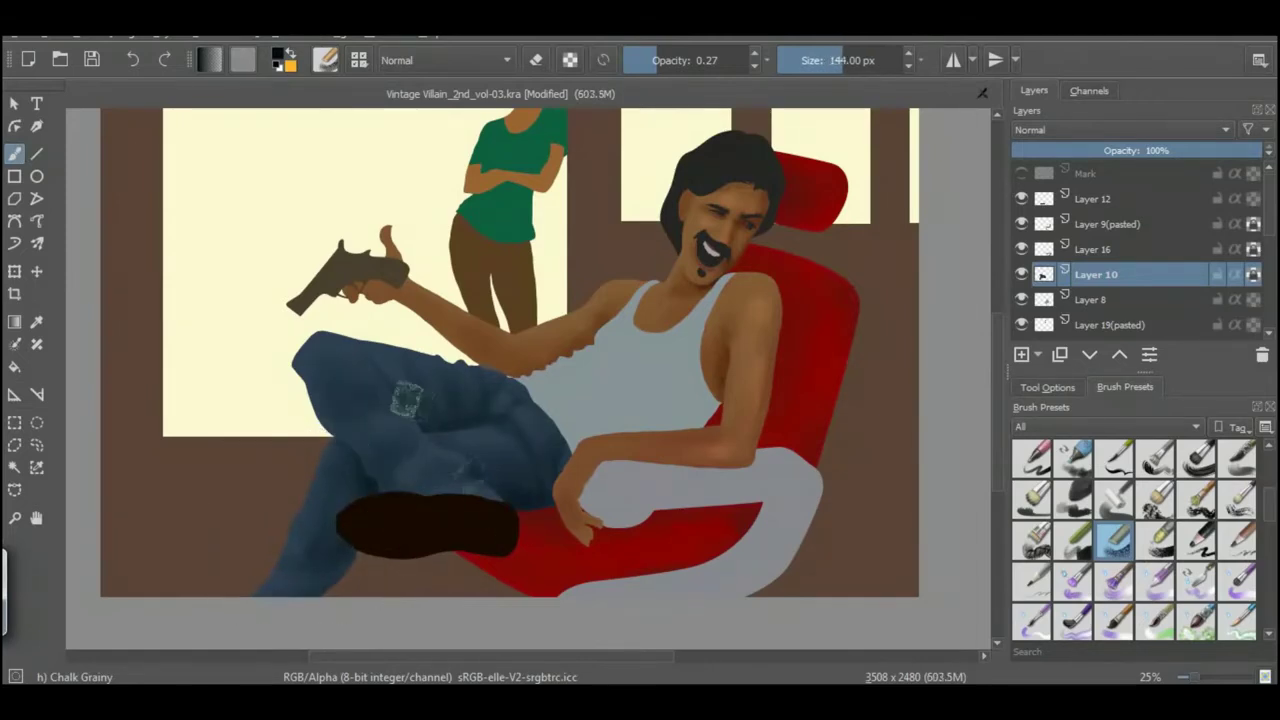
key("bracketright")
key("bracketright")
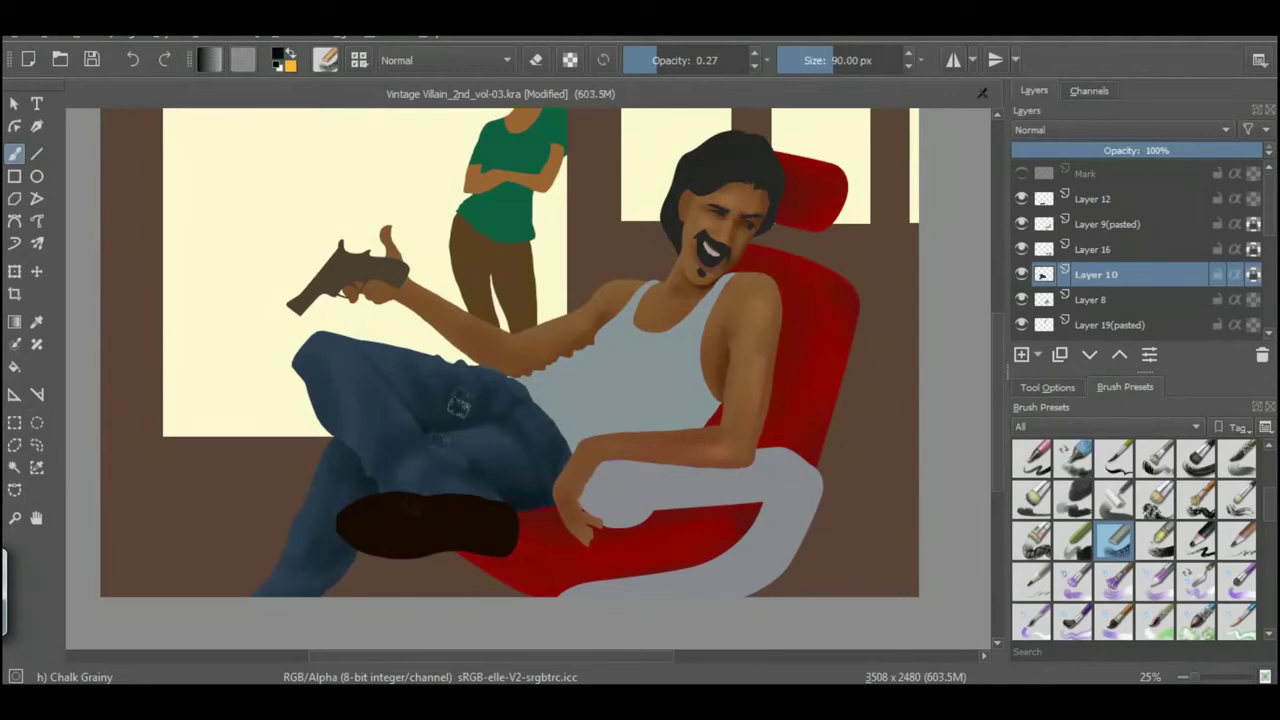
Outline narrow creases behind the knee and above the shoe with freehand selections and shade them on Layer 10
left_click(36, 445)
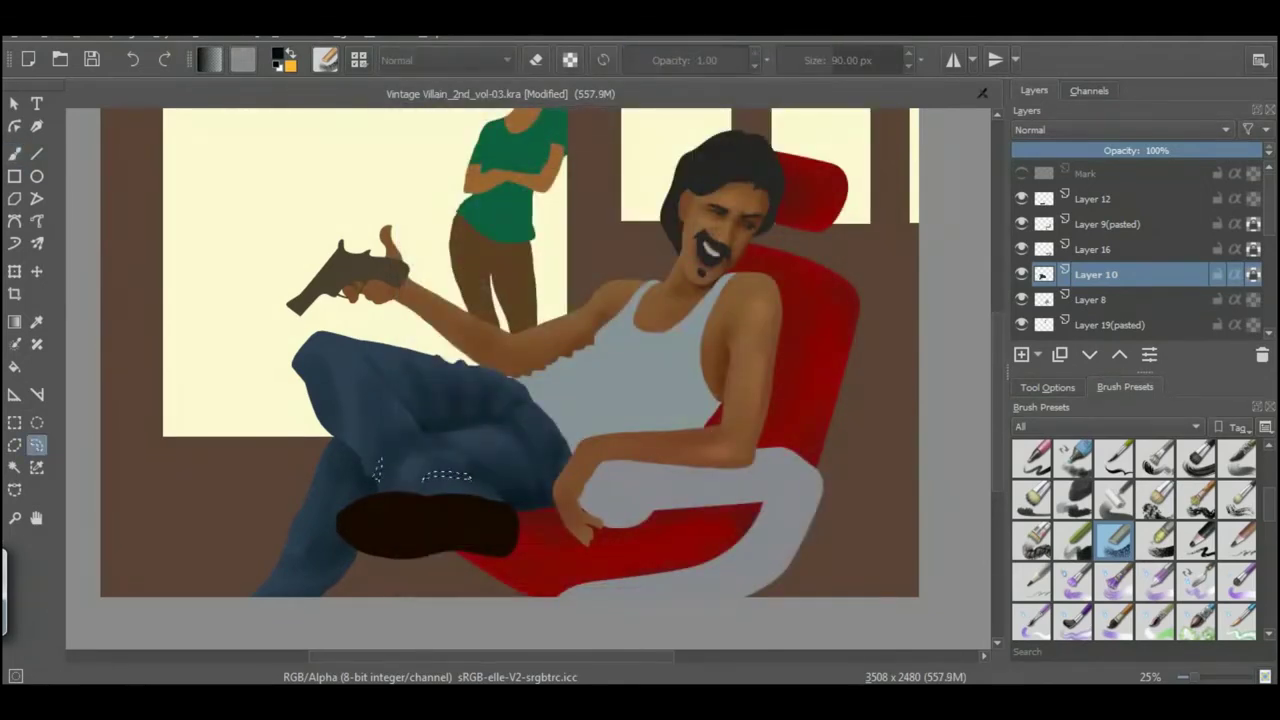
key("b")
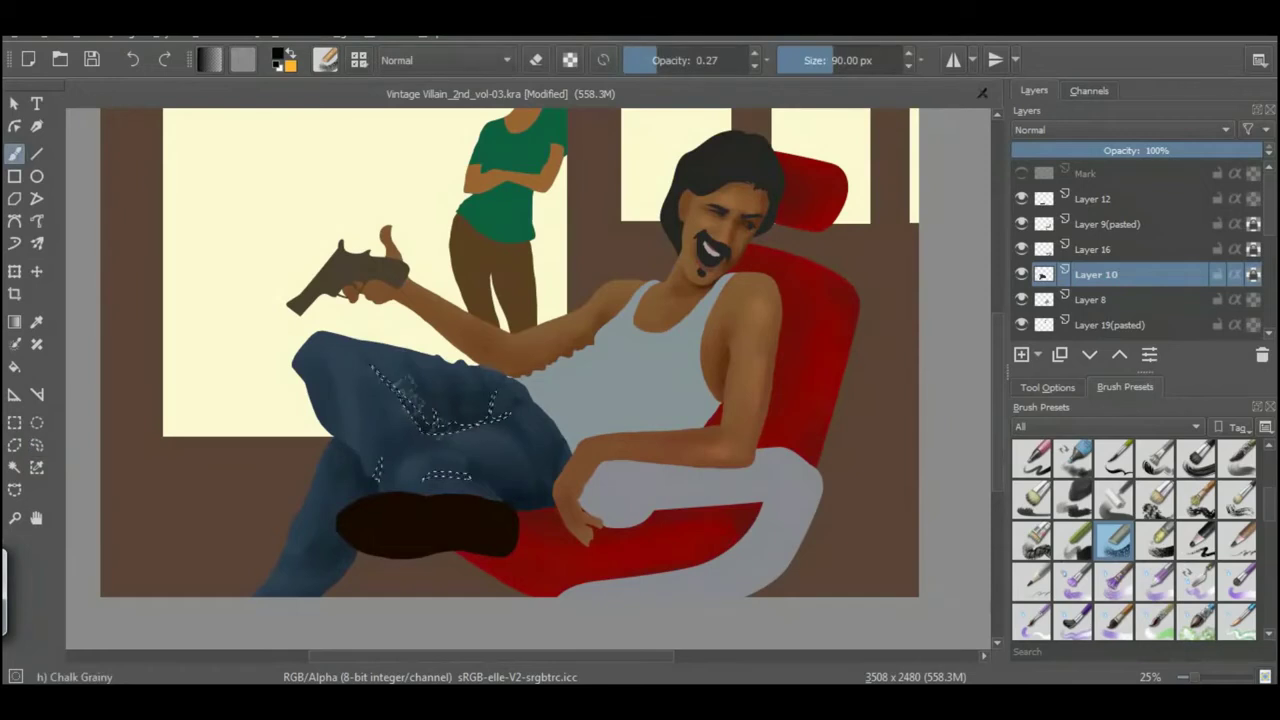
key("ctrl+shift+a")
left_click_drag(420, 430, 462, 455)
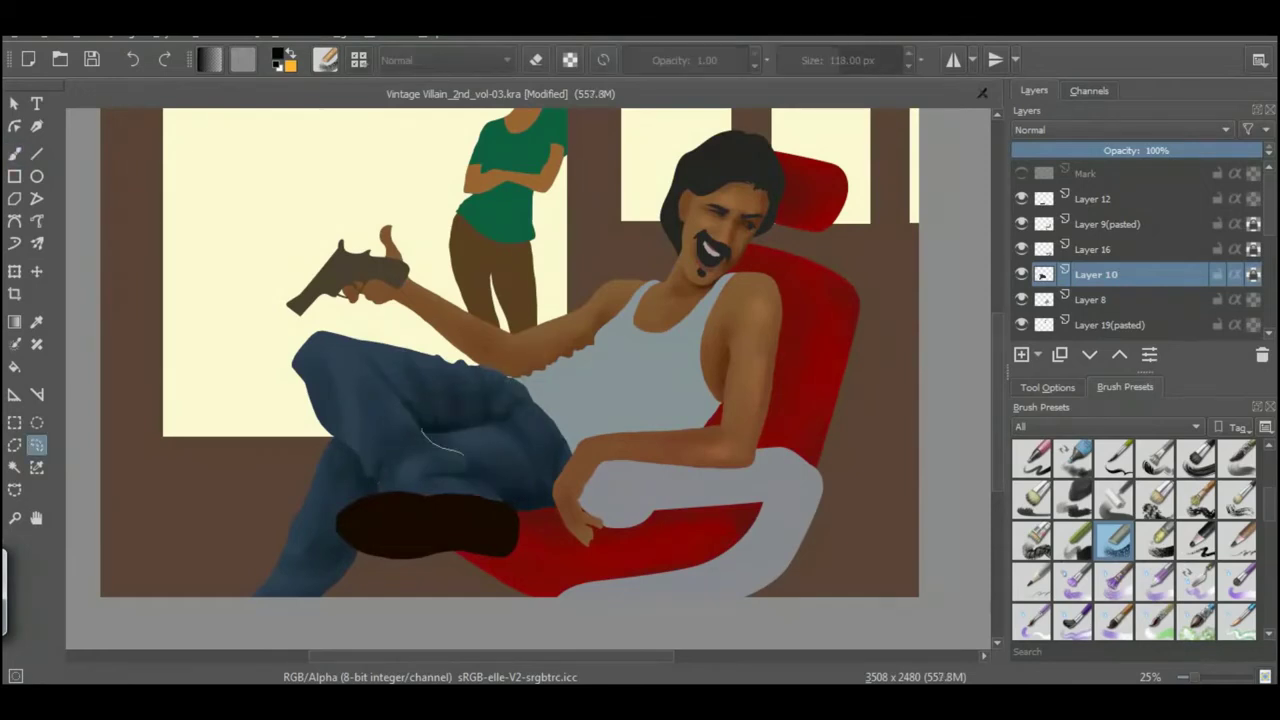
key("b")
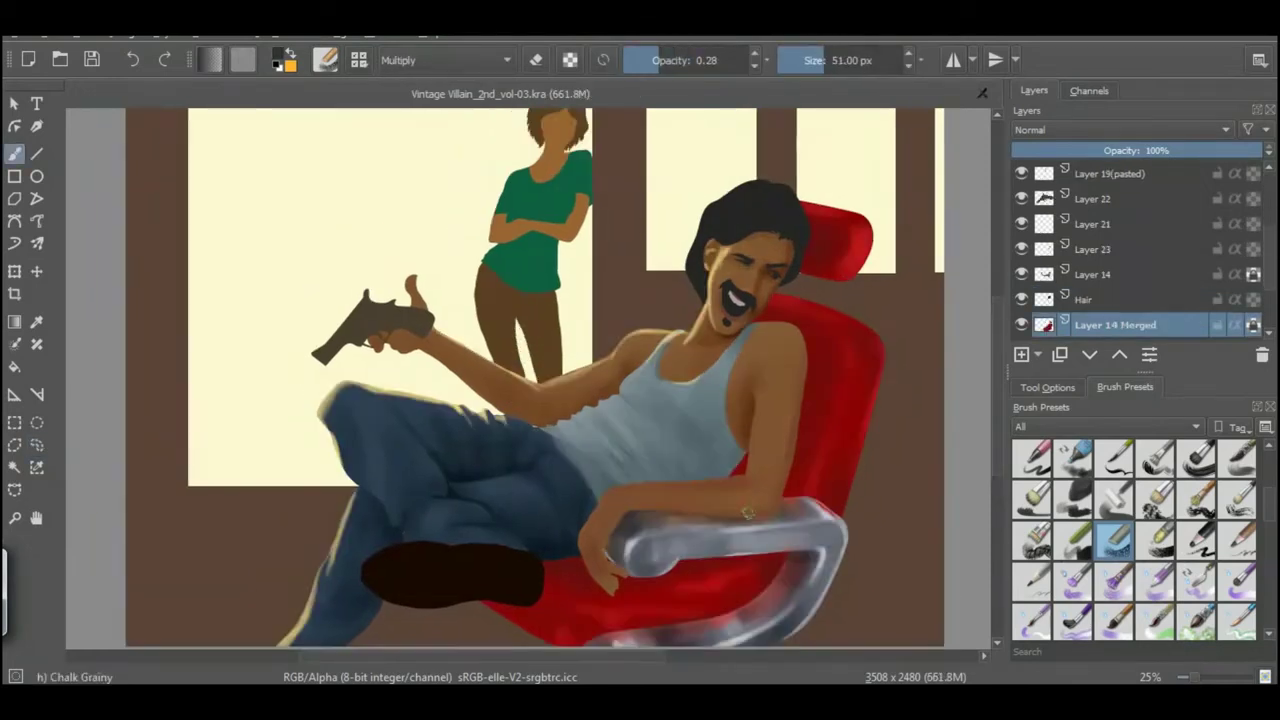
Paint shadows on the red seat beside the shoe with h) Chalk Grainy in Multiply mode at 0.28 opacity and 90 to 110 px
key("bracketright")
left_click_drag(568, 510, 555, 552)
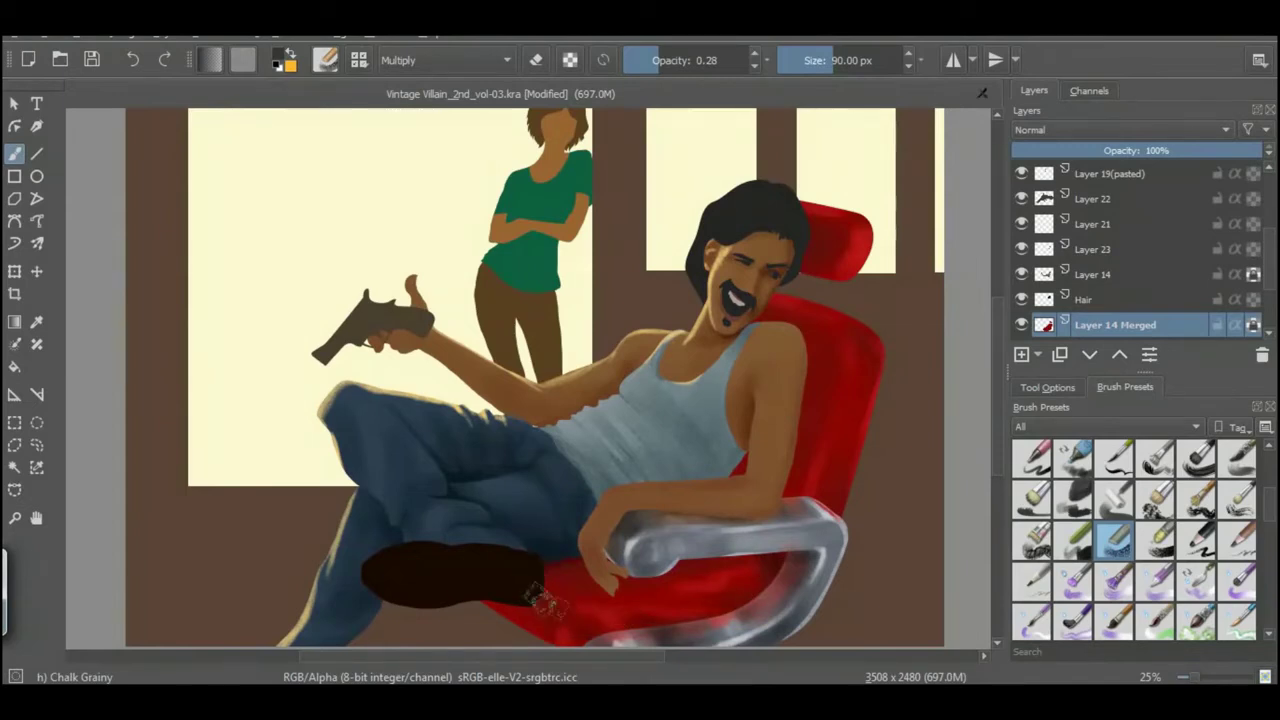
key("bracketright")
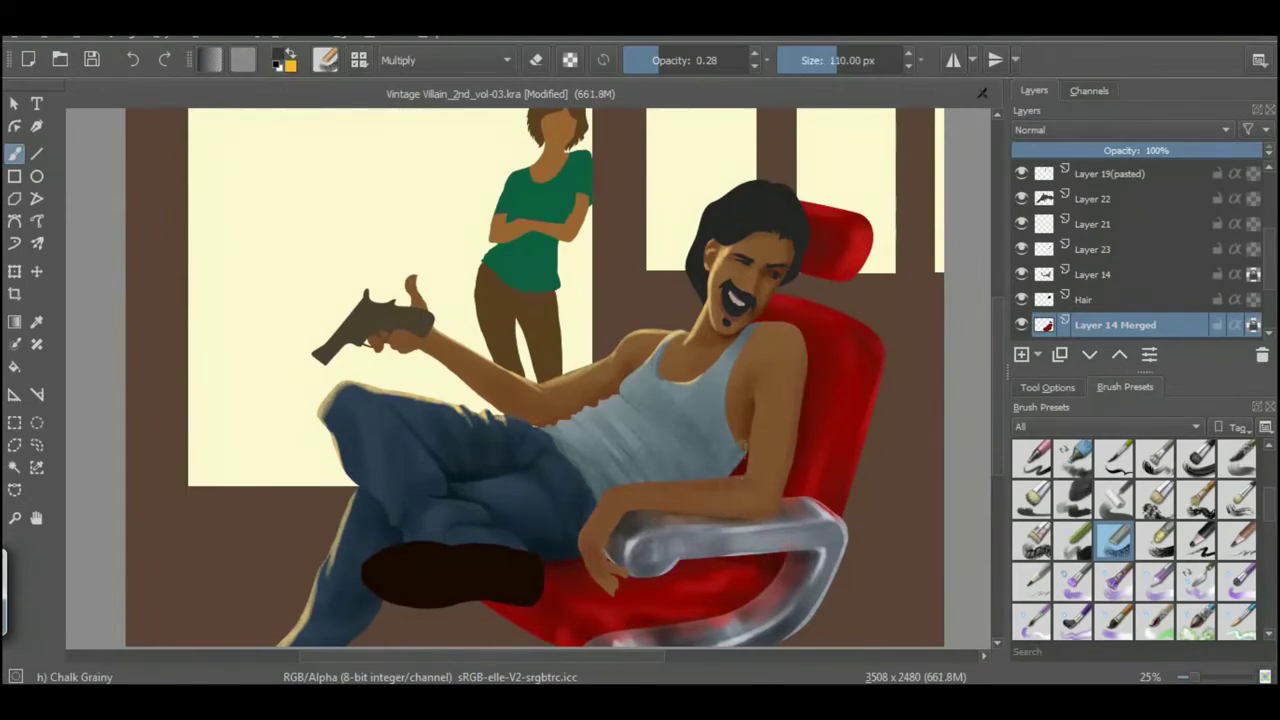
Switch to Layer 10 and deepen the creases around the jeans' knee with a smaller Multiply brush at 0.28 opacity
scroll(503, 482, "up", 1)
key("bracketleft")
key("bracketleft")
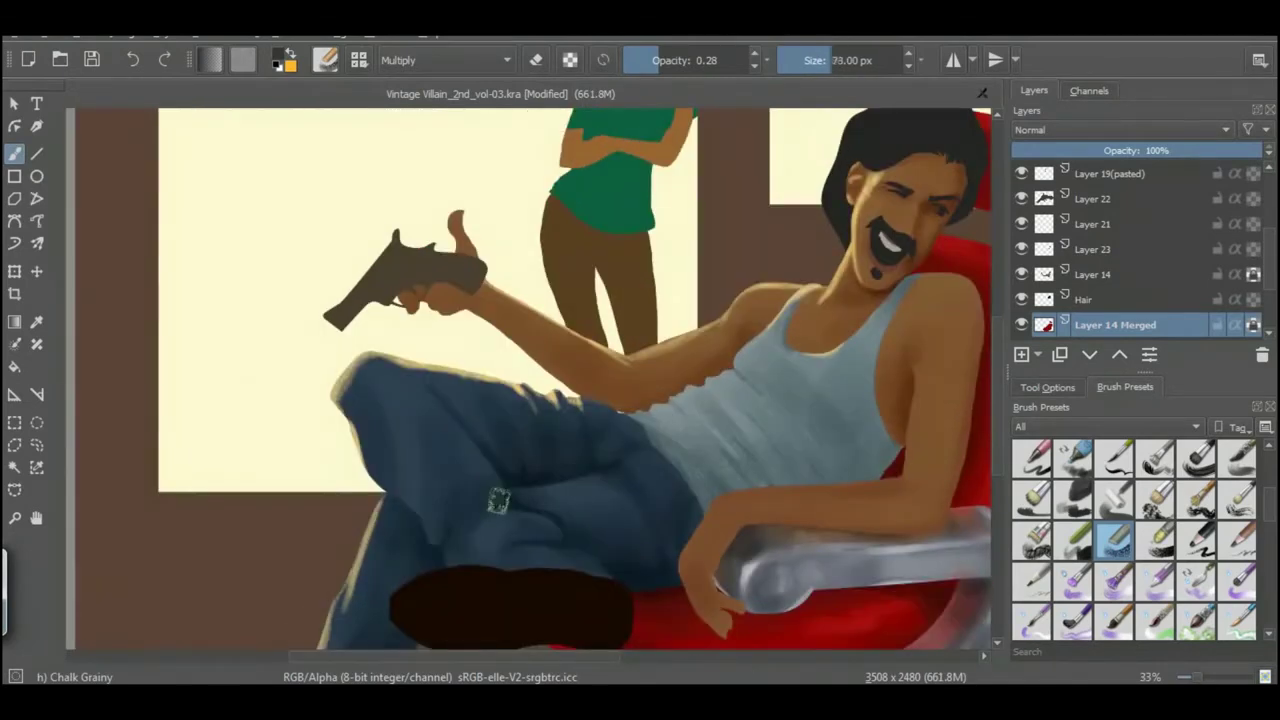
left_click(503, 482)
mouse_move(503, 482)
left_mouse_down()
mouse_move(445, 474)
mouse_move(513, 533)
mouse_move(499, 540)
mouse_move(563, 540)
mouse_move(578, 578)
mouse_move(518, 476)
mouse_move(430, 418)
left_mouse_up()
key("bracketleft")
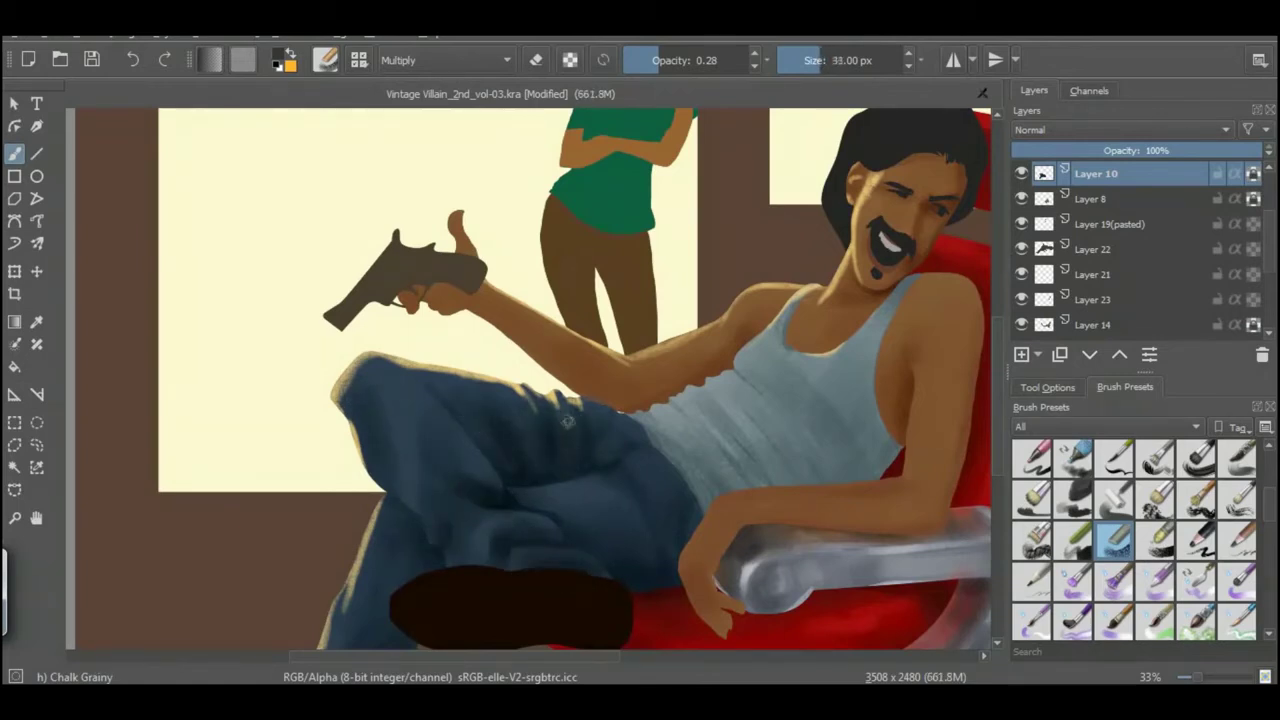
Outline the inner-thigh fold of the jeans with a freehand selection and choose a denim blue as the foreground colour
key("ctrl+r")
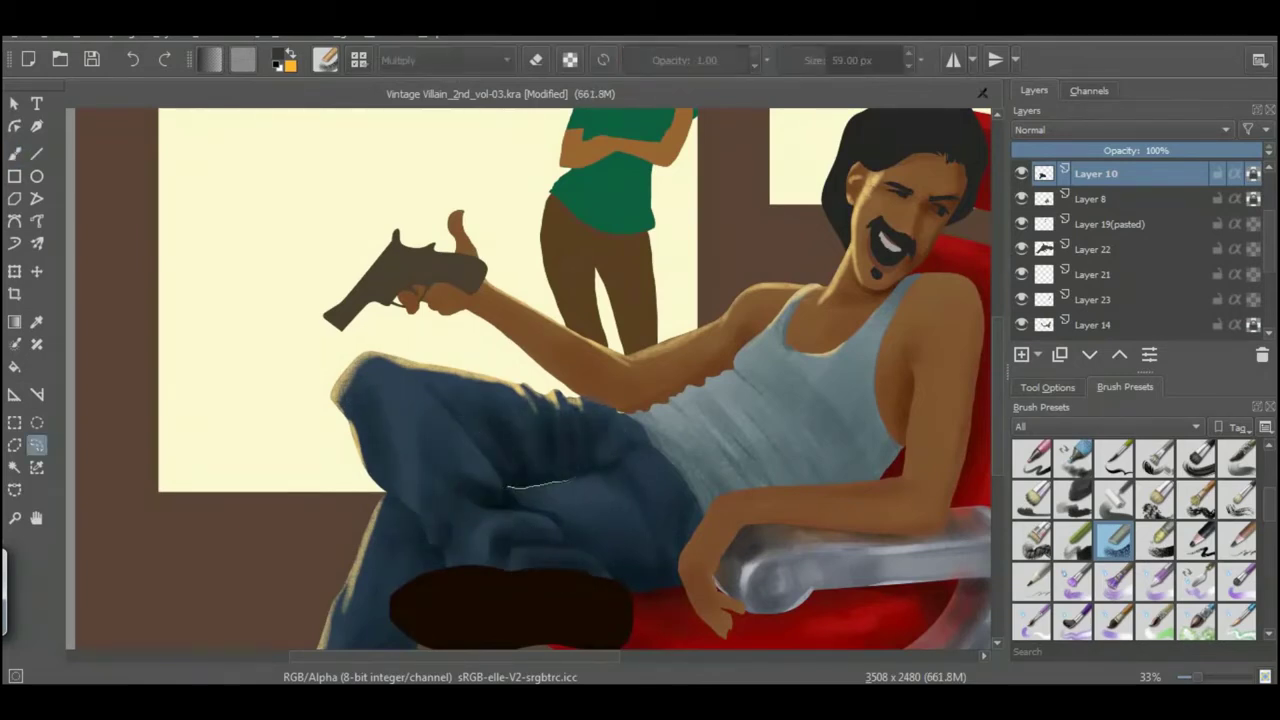
left_click(36, 467)
left_click(440, 430)
left_click(283, 59)
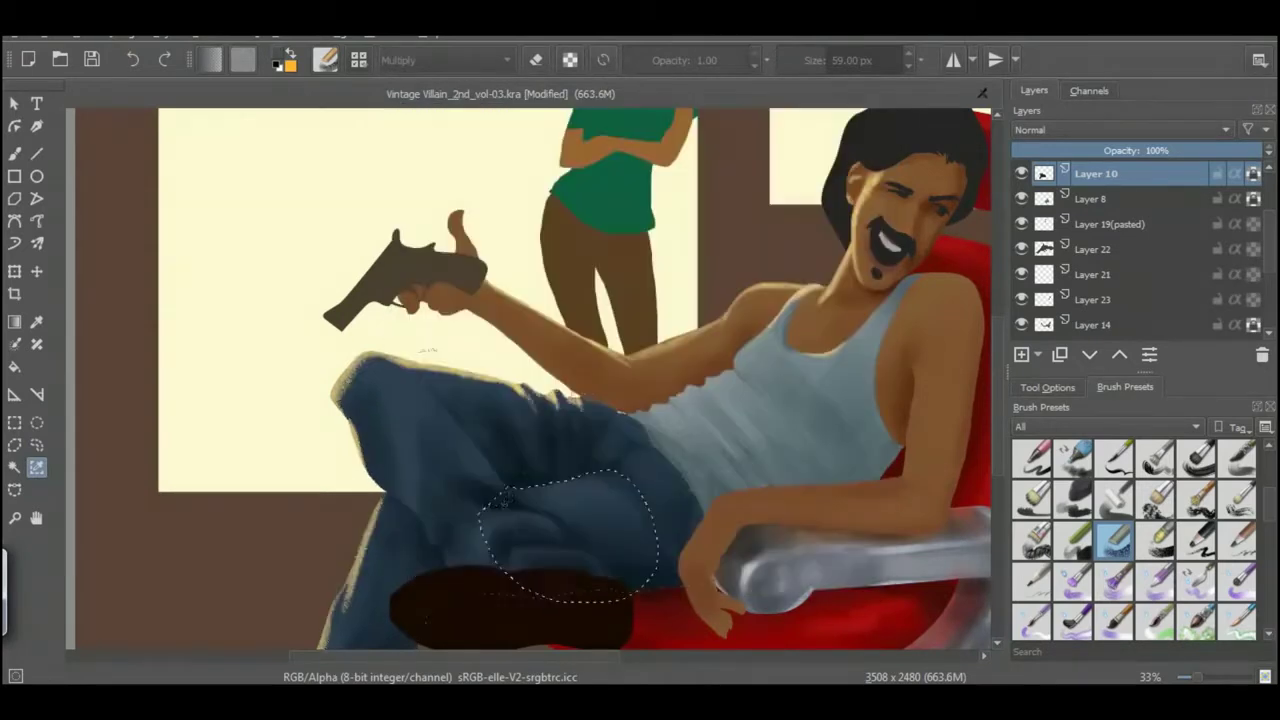
Try painting the selected thigh fold in Multiply, switch the brush to Normal blending and undo the last strokes
left_click_drag(520, 530, 556, 490)
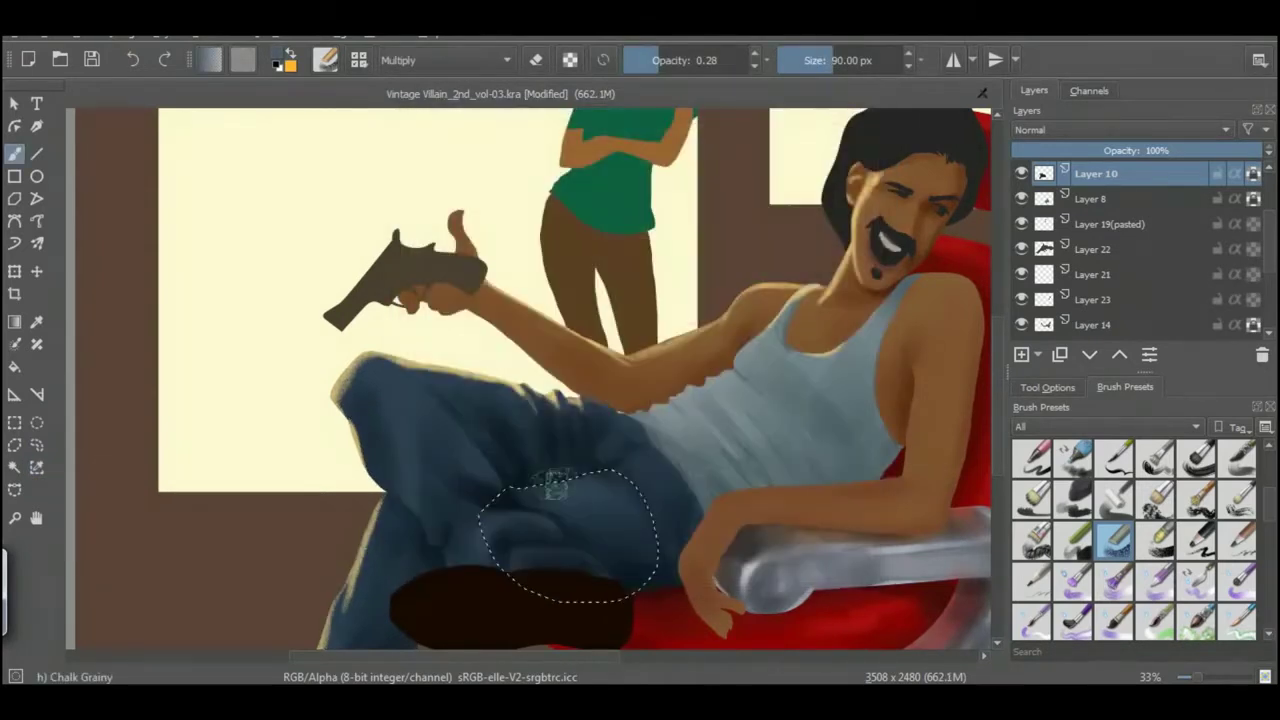
left_click_drag(556, 487, 535, 495)
key("alt+shift+n")
key("ctrl+z")
key("ctrl+z")
Paint lighter blue highlights across the jeans' knee and thighs with the Normal-mode brush at 73 px, reducing it to 63 px
key("bracketleft")
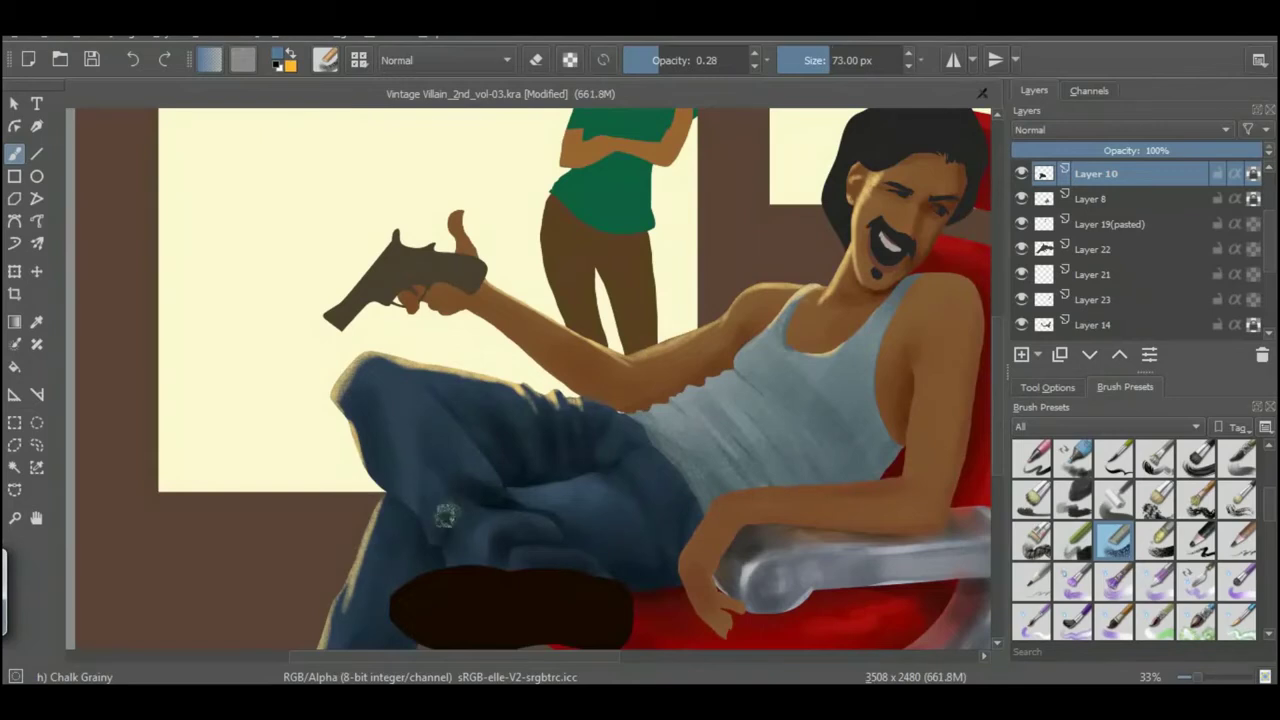
left_click(398, 395)
left_click(410, 425)
mouse_move(390, 505)
left_mouse_down()
mouse_move(414, 555)
mouse_move(672, 497)
left_mouse_up()
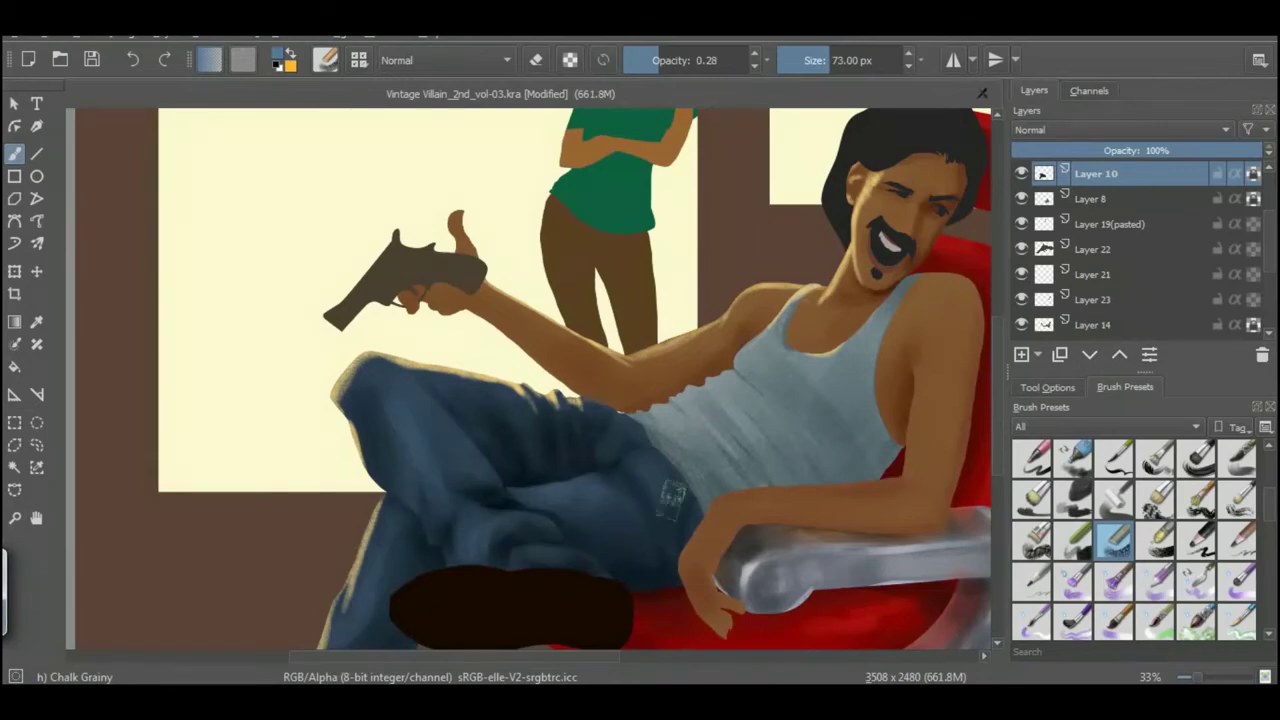
key("bracketleft")
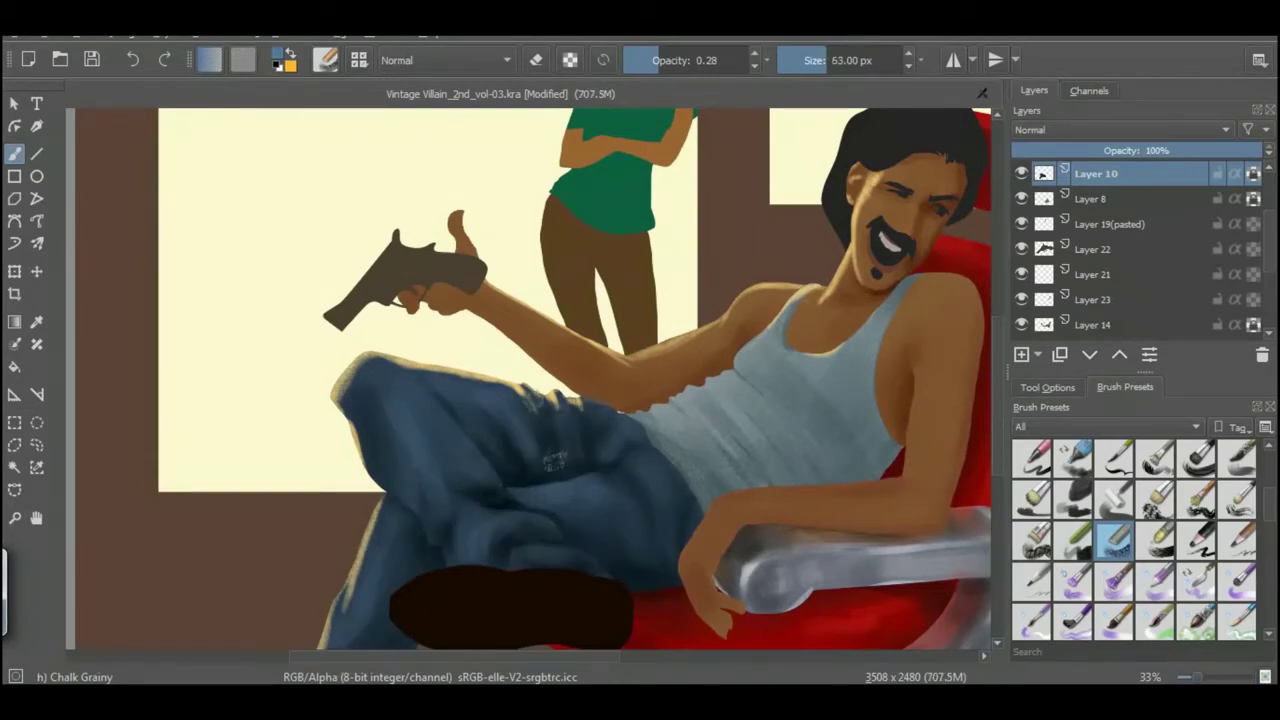
key("minus")
key("ctrl+r")
key("b")
key("ctrl+r")
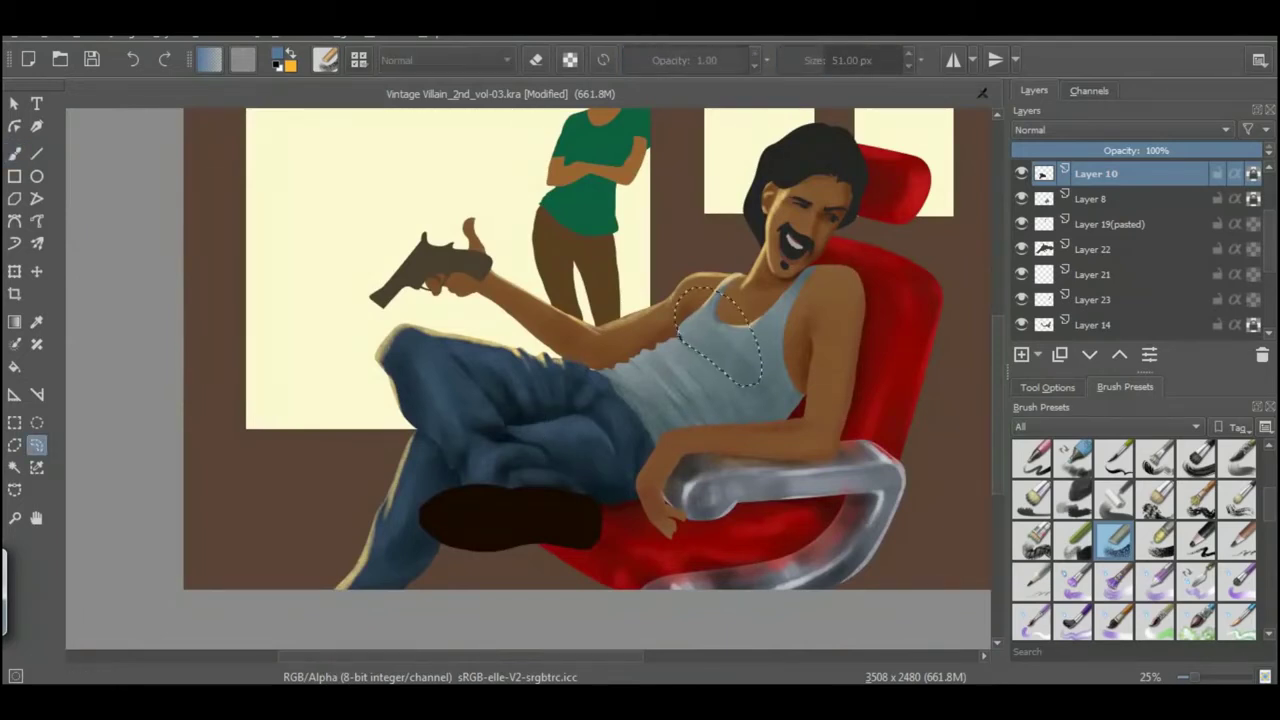
key("ctrl+shift+a")
Add Layer 24 and fill a rectangular selection across the lower third of the canvas with greyish beige for the floor
scroll(528, 380, "up", 2)
key("ctrl+r")
key("minus")
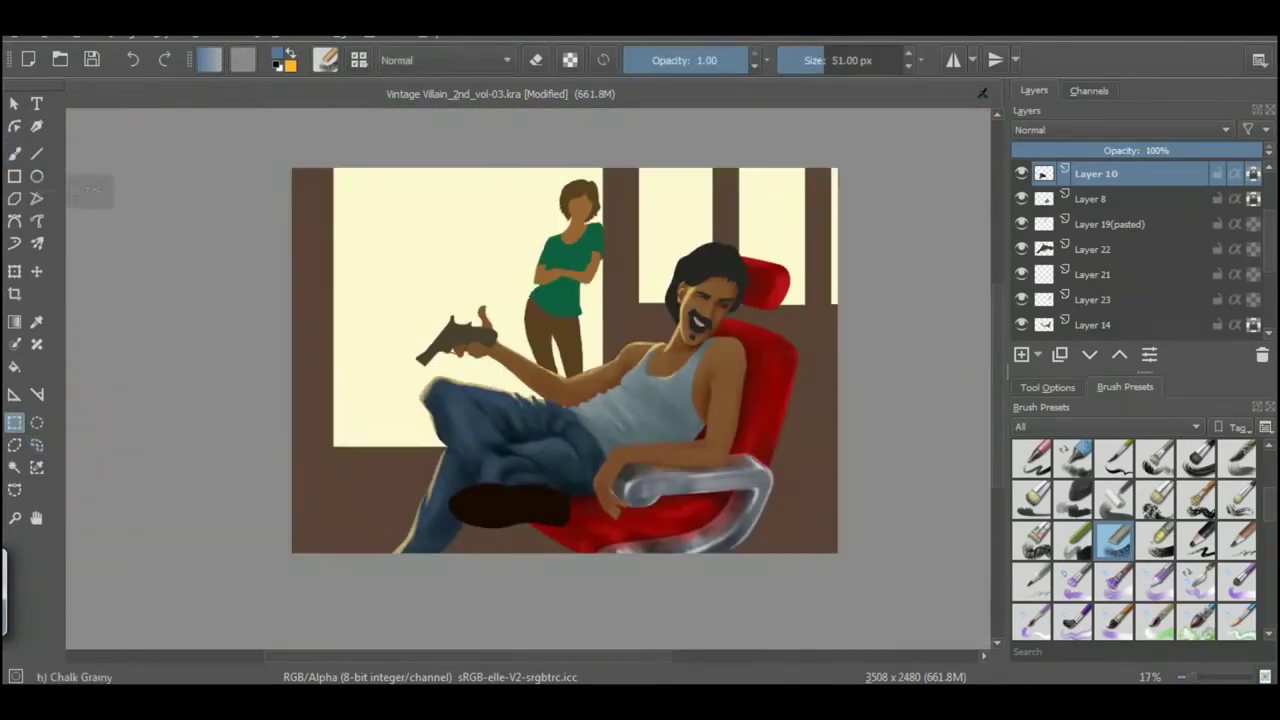
key("Insert")
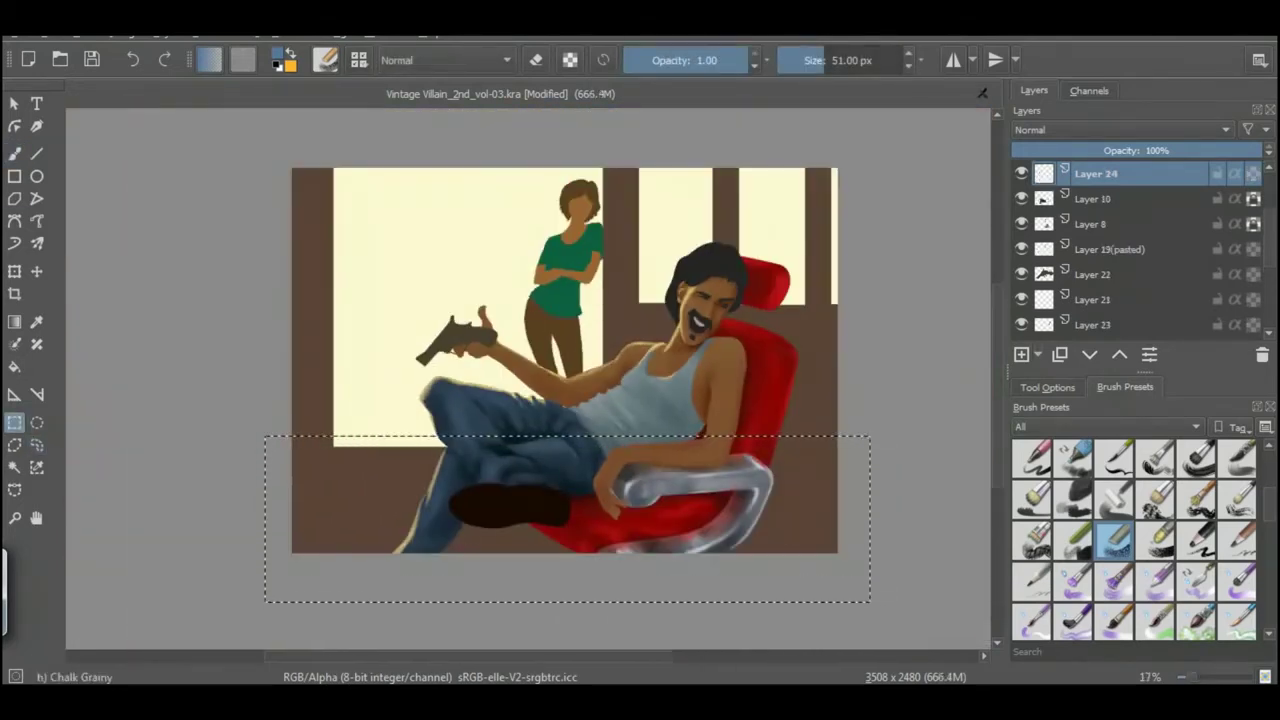
key("Return")
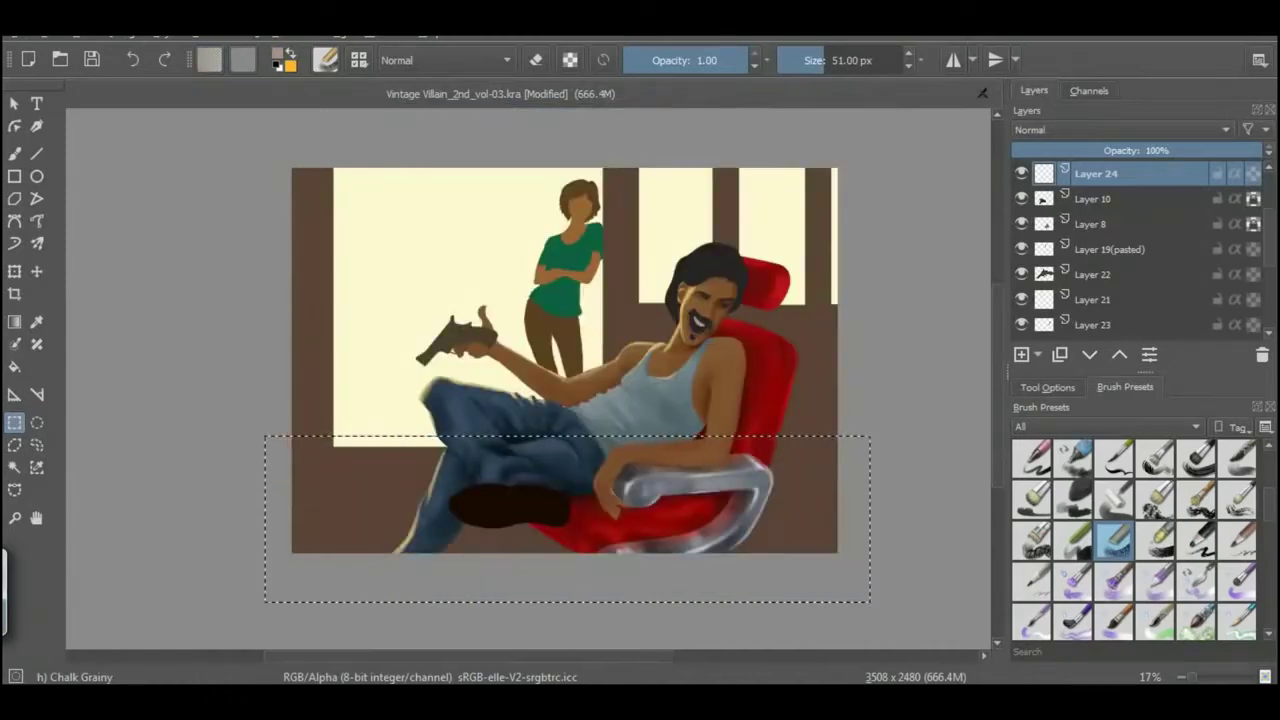
key("shift+BackSpace")
key("ctrl+shift+a")
Move the floor layer down the stack to sit directly above the wood layer, behind both figures and the chair
key("ctrl+Page_Down")
key("ctrl+Page_Down")
key("ctrl+Page_Down")
key("f")
key("ctrl+Page_Up")
key("ctrl+Page_Up")
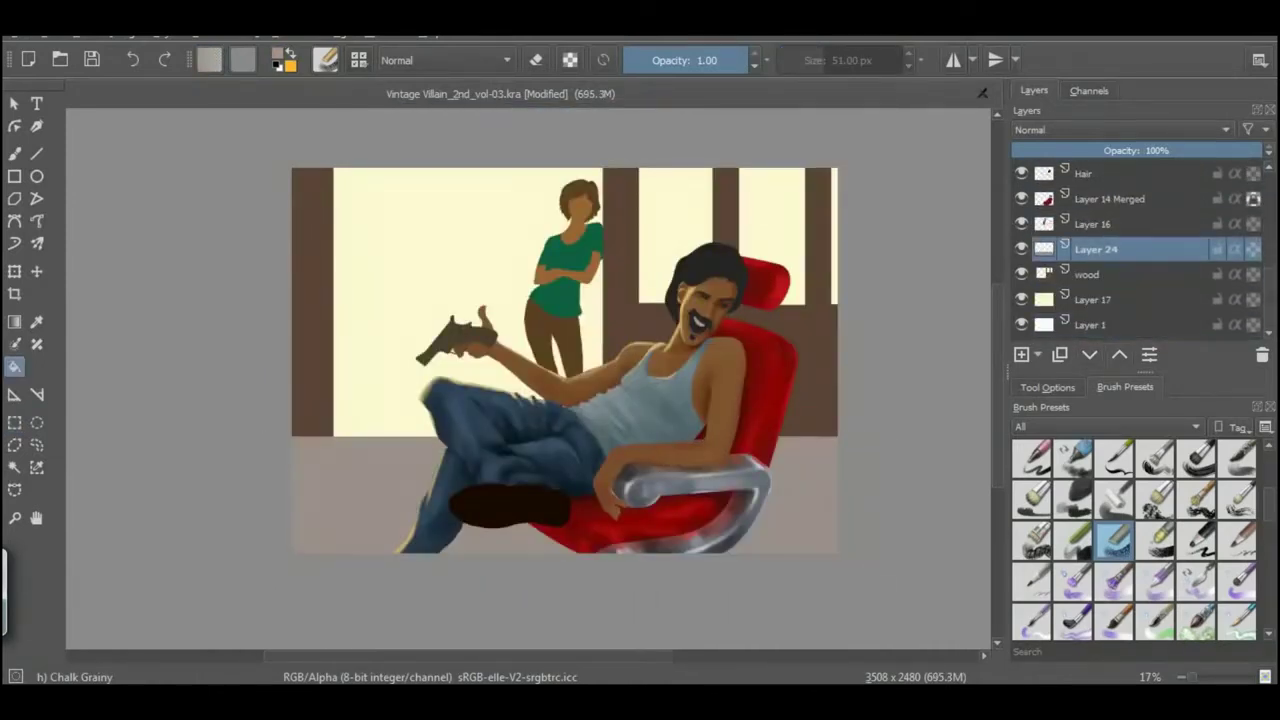
Switch to the Basic-6 Details brush preset and add a new layer above Layer 19(pasted) for the background car sketch
key("d")
key("plus")
key("plus")
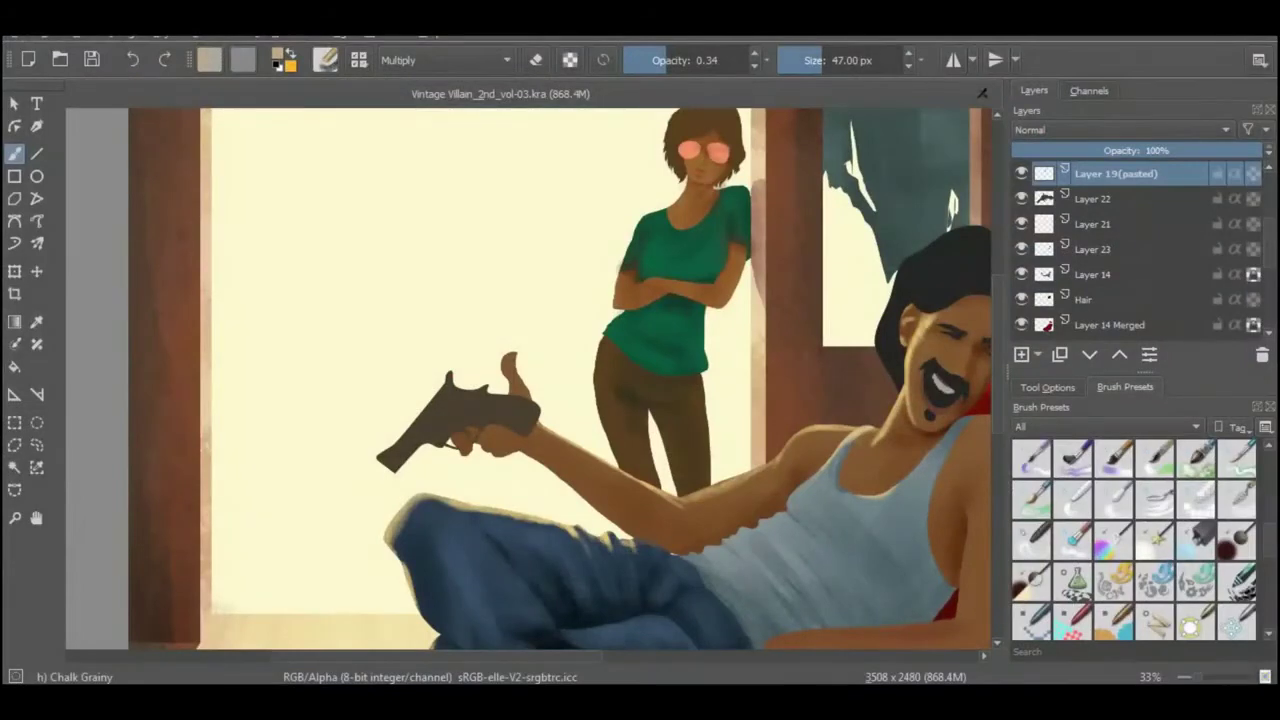
scroll(1196, 540, "down", 5)
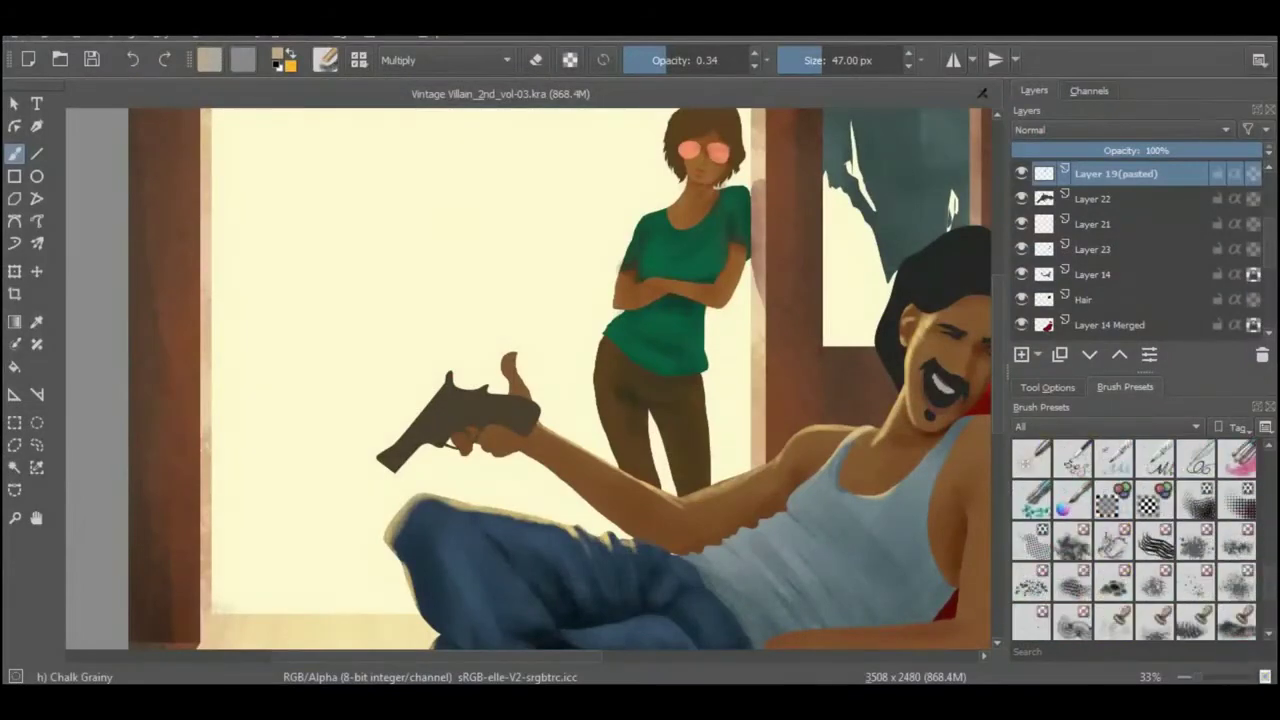
left_click(1196, 497)
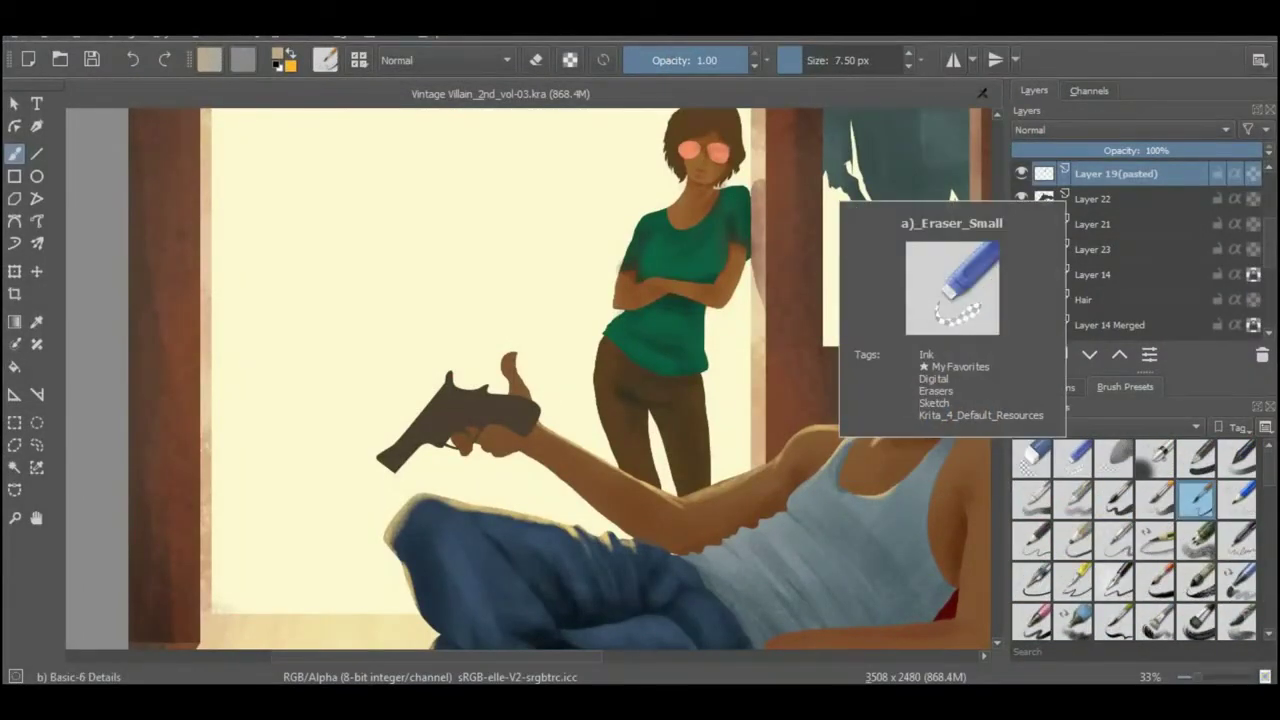
key("Insert")
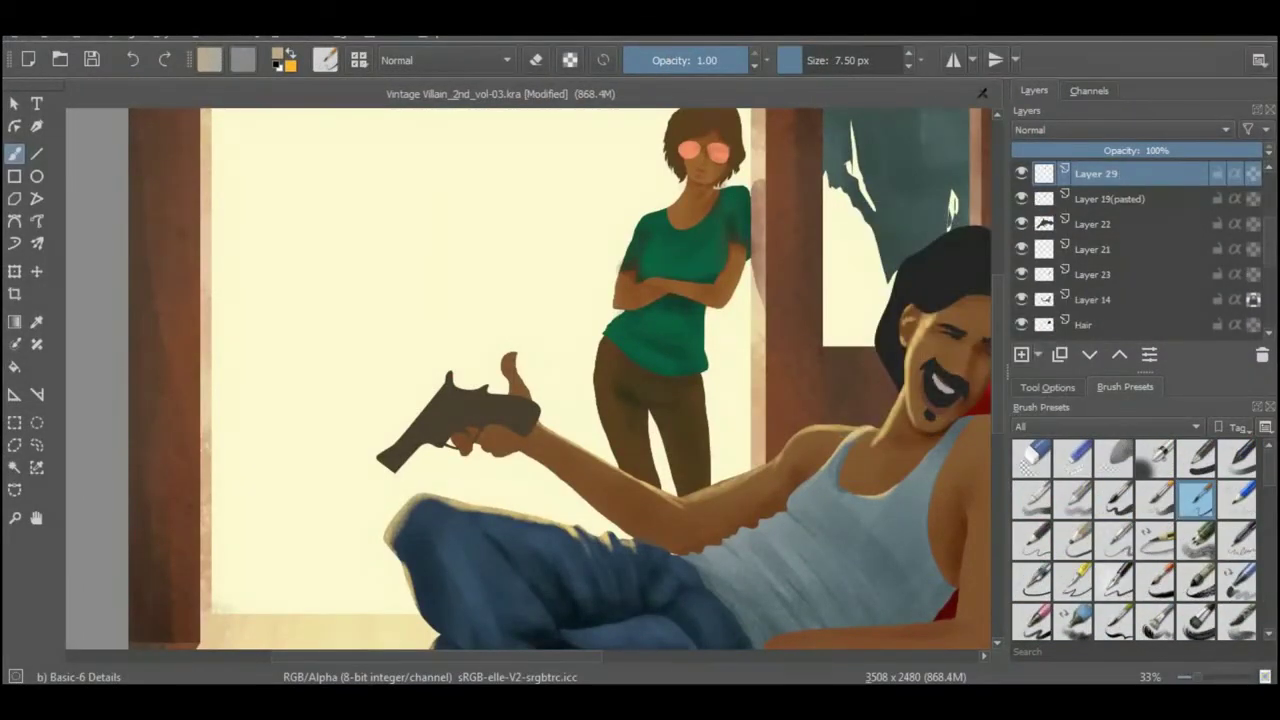
Set the colour to dark brown #3d3326, lower the brush opacity to 0.55 and sketch the car's first outlines behind the pistol
left_click(209, 59)
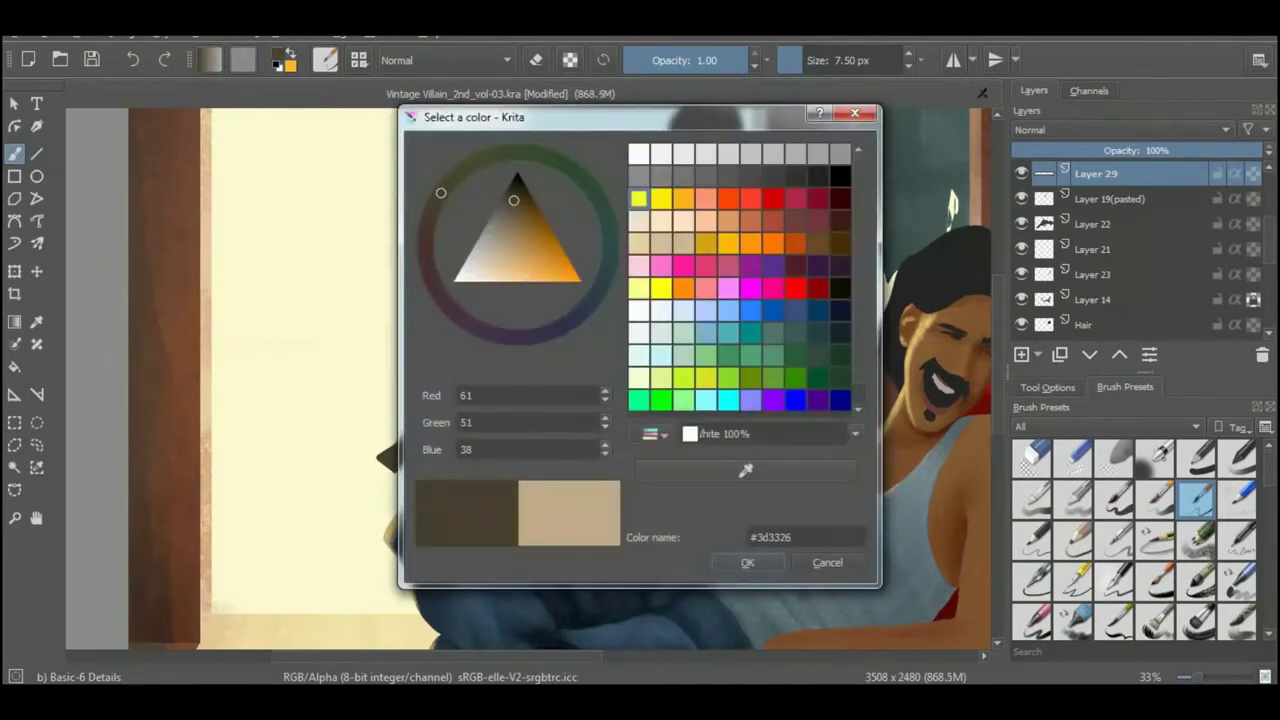
left_click(746, 560)
left_click(688, 60)
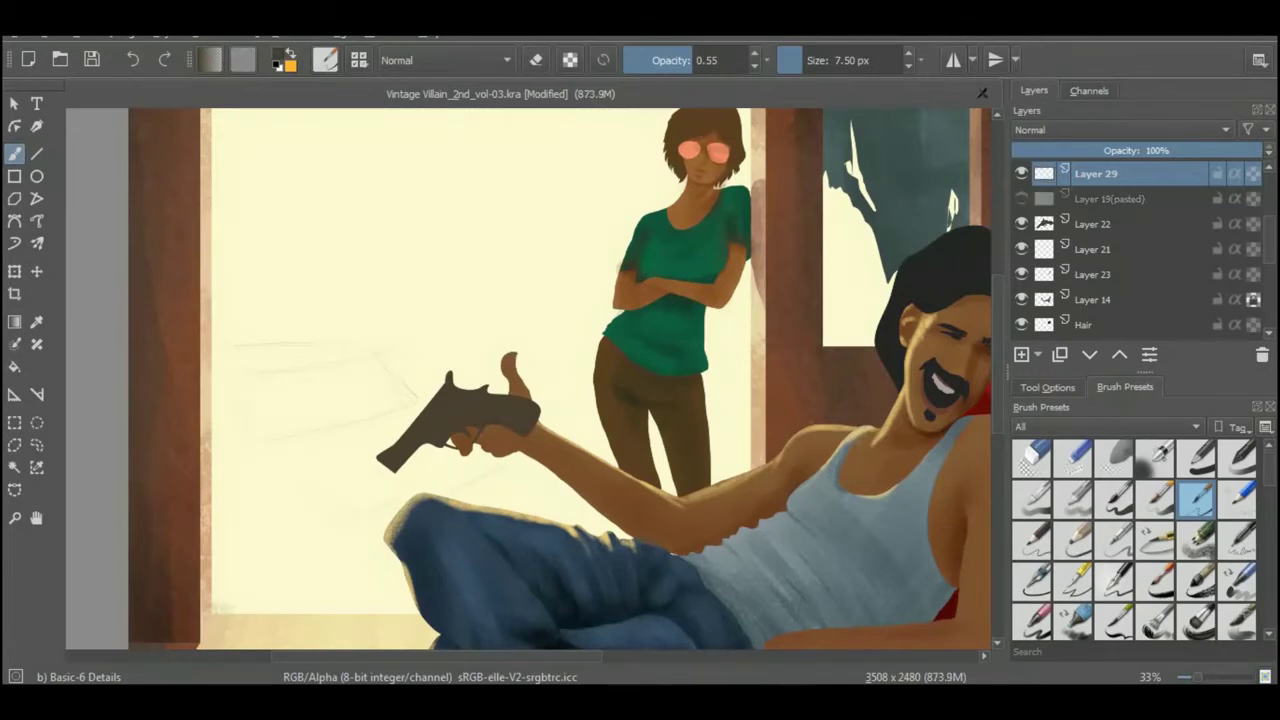
Hide the pistol, figure, hair, chair and floor layers from Layer 19(pasted) down to Layer 24
key("ctrl+z")
key("ctrl+z")
key("ctrl+z")
key("ctrl+z")
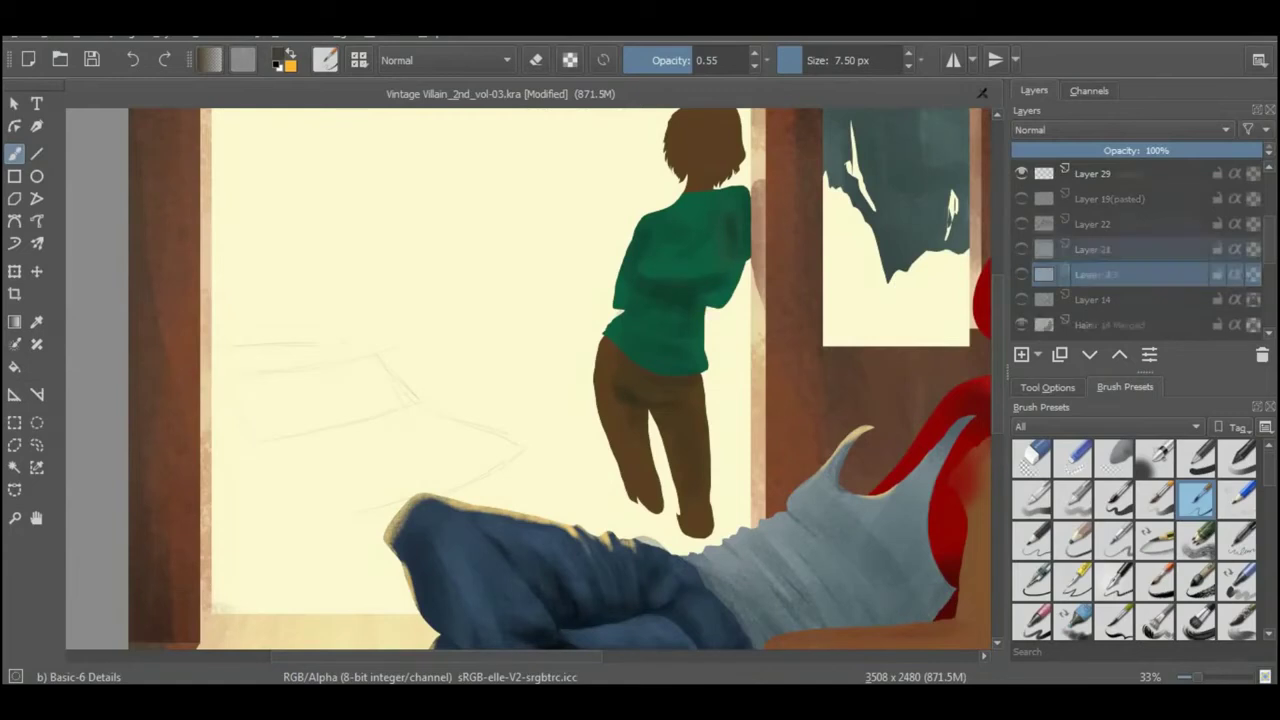
key("ctrl+z")
key("ctrl+z")
key("ctrl+z")
key("ctrl+z")
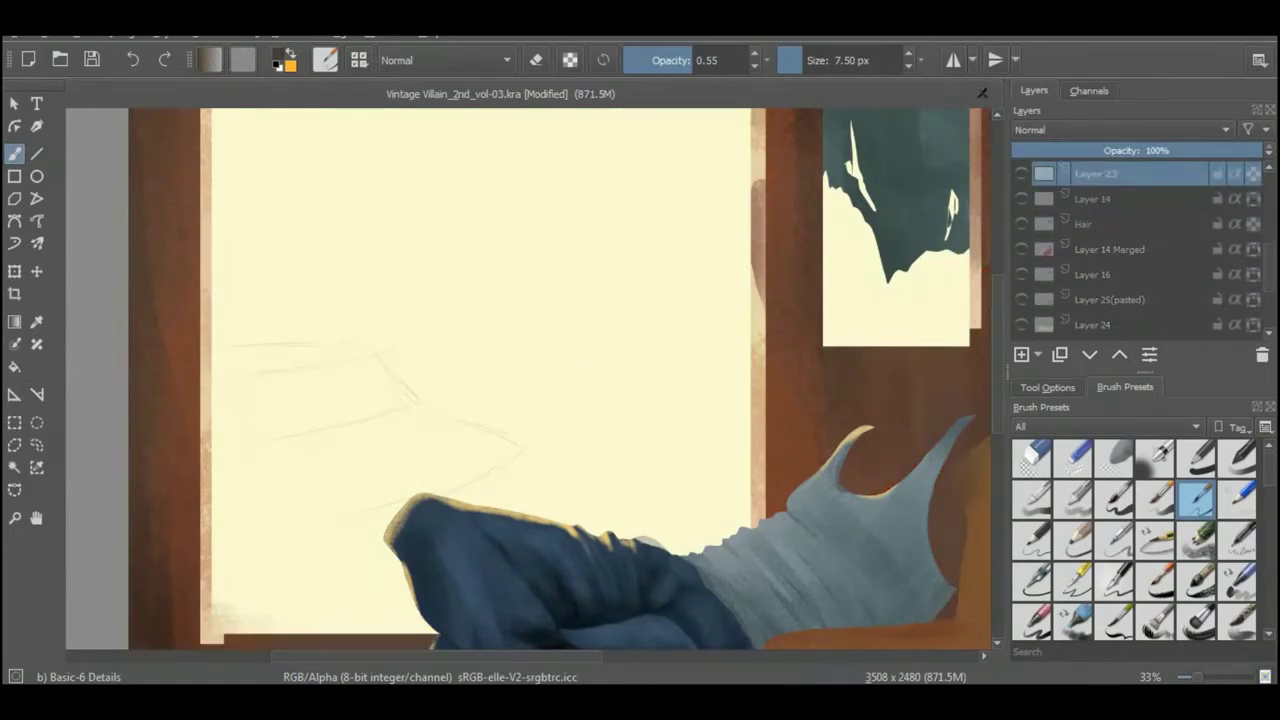
Hide the background woodwork layers Layer 27(pasted), wood and Layer 28 to clear the area around the car sketch
key("ctrl+z")
key("ctrl+z")
key("ctrl+z")
key("ctrl+z")
key("ctrl+z")
key("ctrl+z")
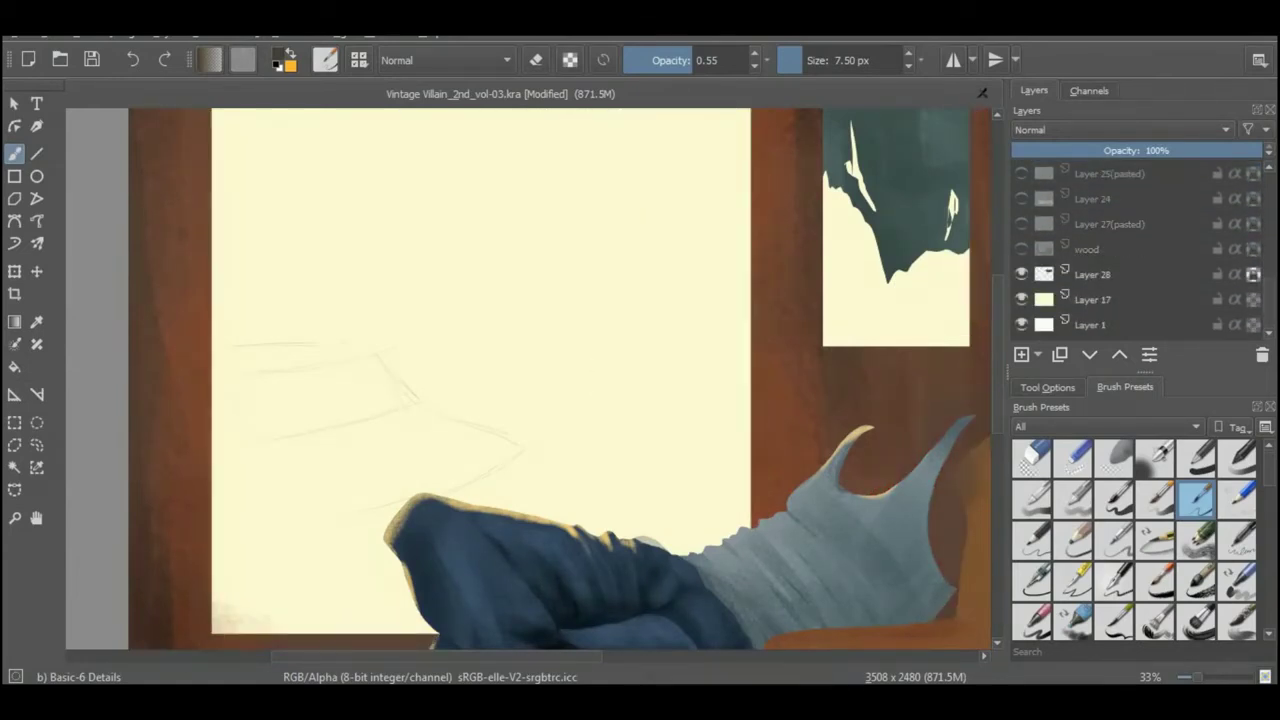
key("ctrl+z")
key("ctrl+z")
key("ctrl+z")
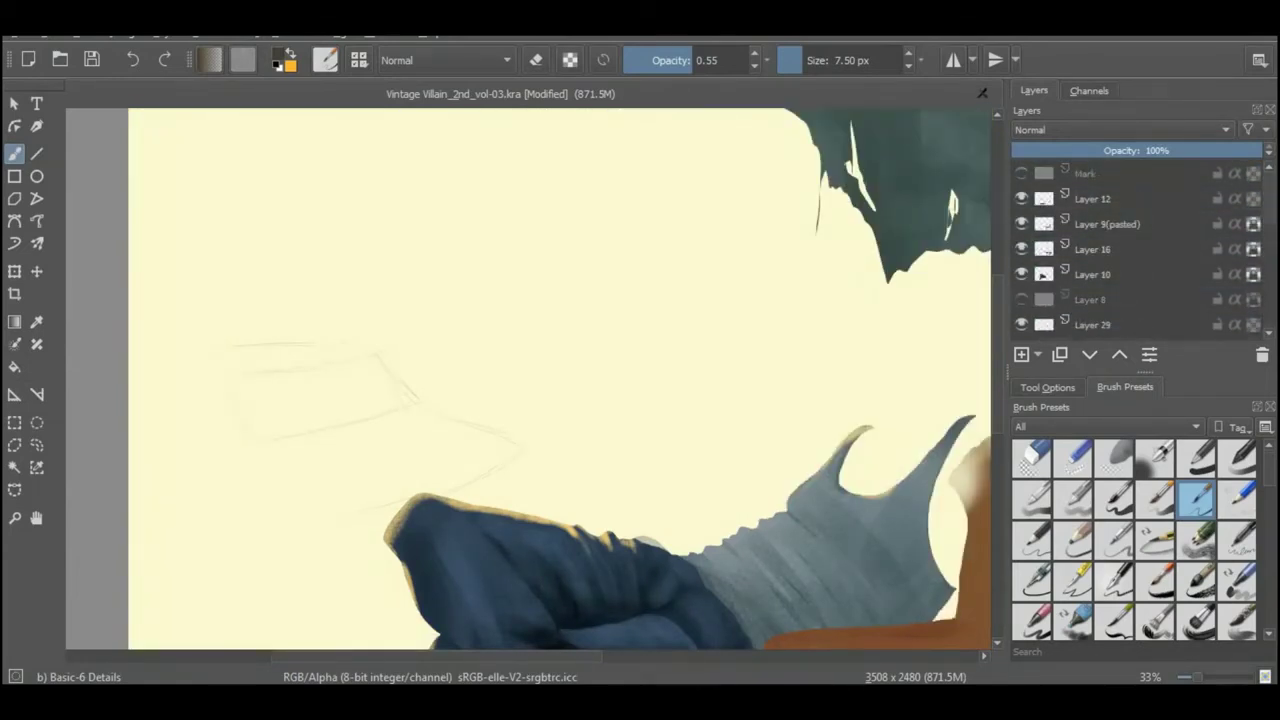
Complete the car sketch, adjust it with Liquify, reduce its layer opacity to 43% and name it car mark
key("ctrl+shift+z")
key("ctrl+z")
key("ctrl+shift+z")
key("ctrl+shift+z")
key("ctrl+z")
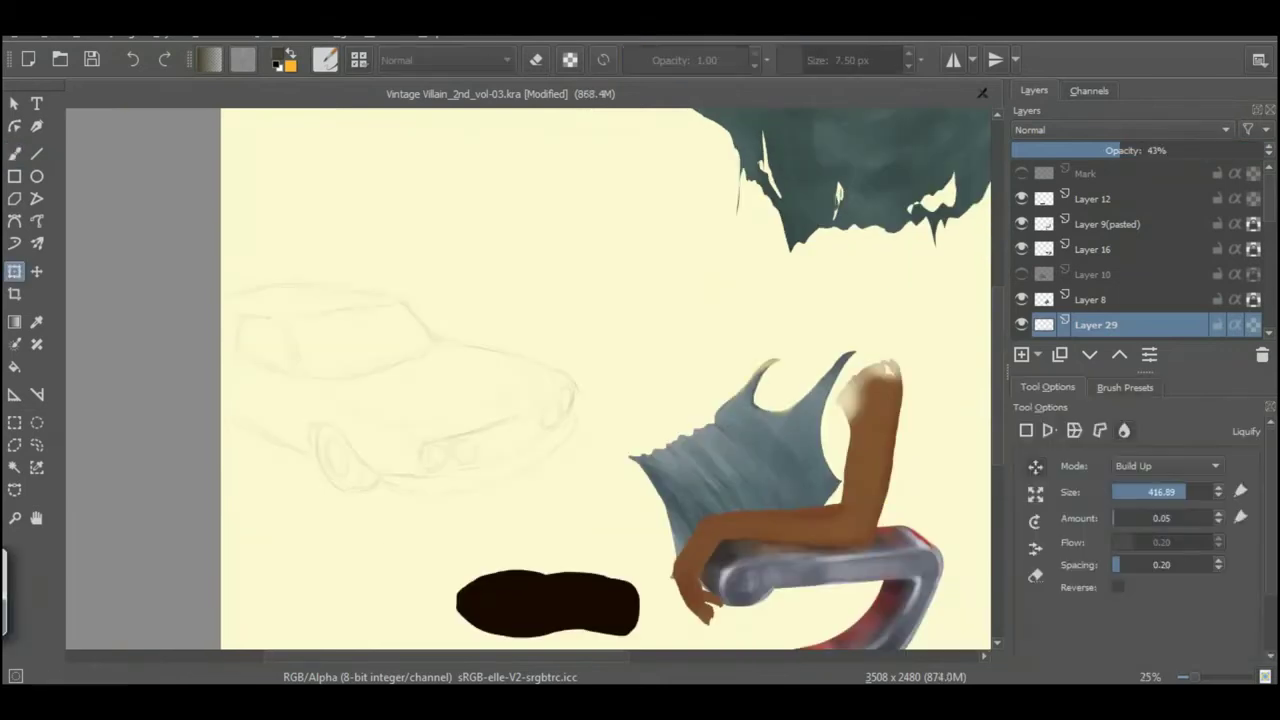
key("ctrl+z")
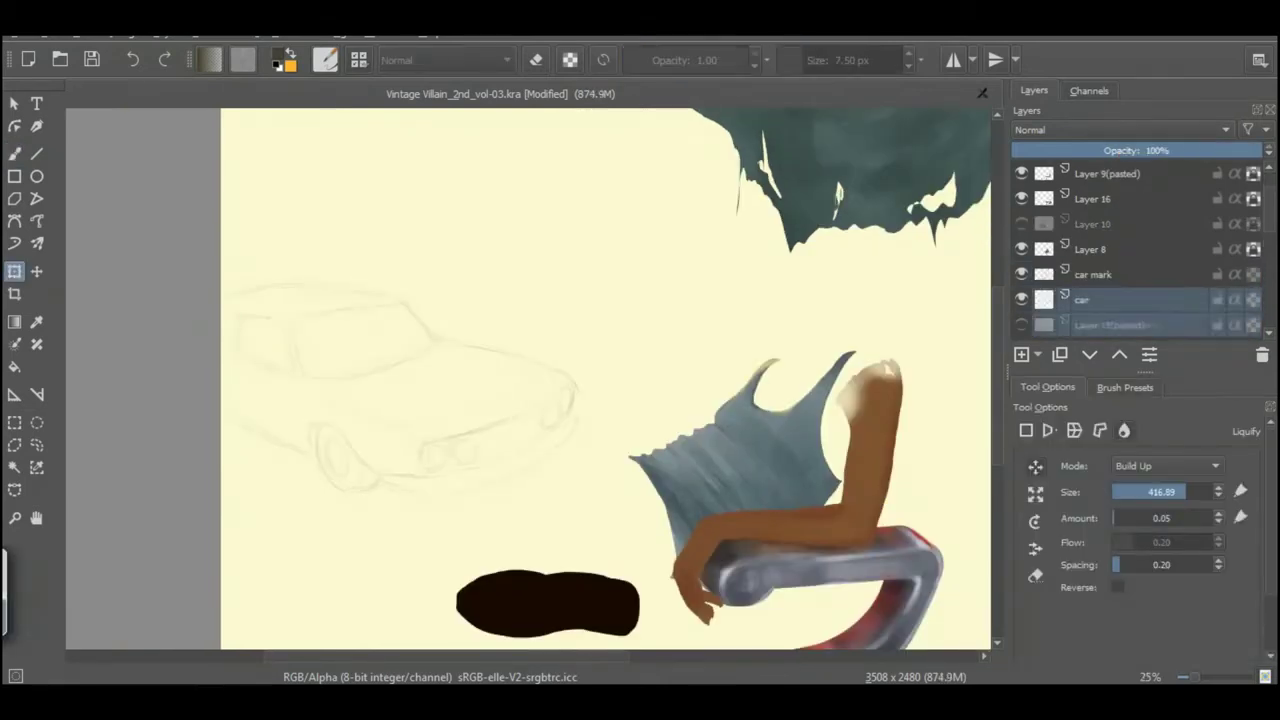
Add vector Layer 31 beneath the car mark layer and trace the car's silhouette as a closed Bezier shape filled dark brown
left_click(15, 220)
key("Insert")
scroll(220, 289, "up", 1)
left_click(217, 289)
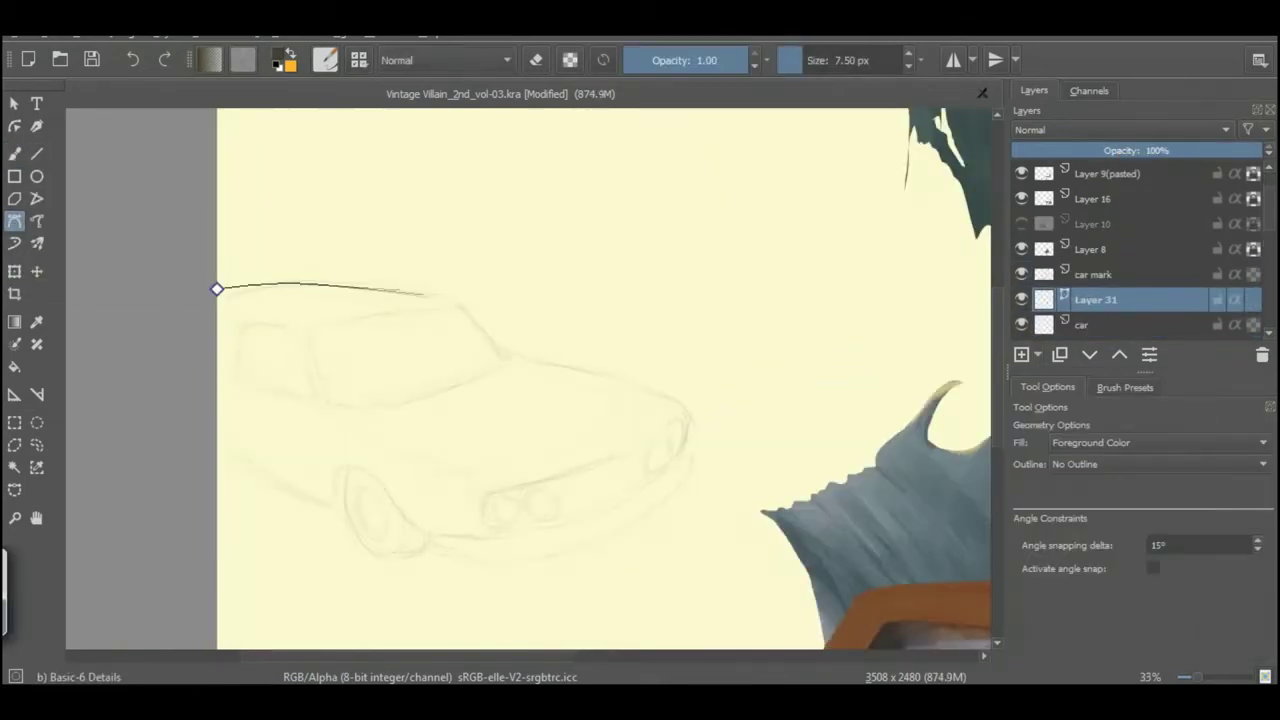
mouse_move(690, 465)
left_mouse_down()
mouse_move(636, 513)
mouse_move(444, 561)
left_mouse_up()
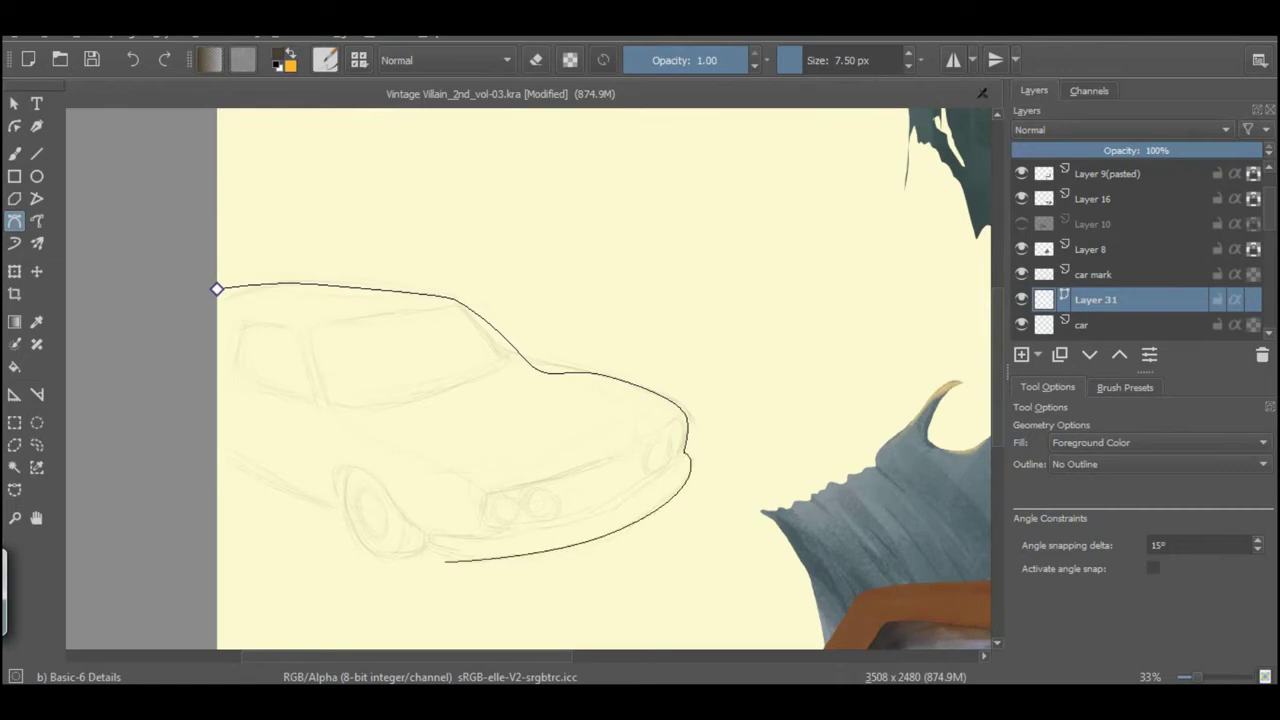
left_click(217, 289)
Adjust the silhouette's roof and windscreen nodes to smooth the outline and convert Layer 31 to a paint layer
left_click_drag(522, 356, 491, 320)
left_click_drag(317, 285, 314, 275)
left_click_drag(217, 289, 216, 277)
right_click(1100, 299)
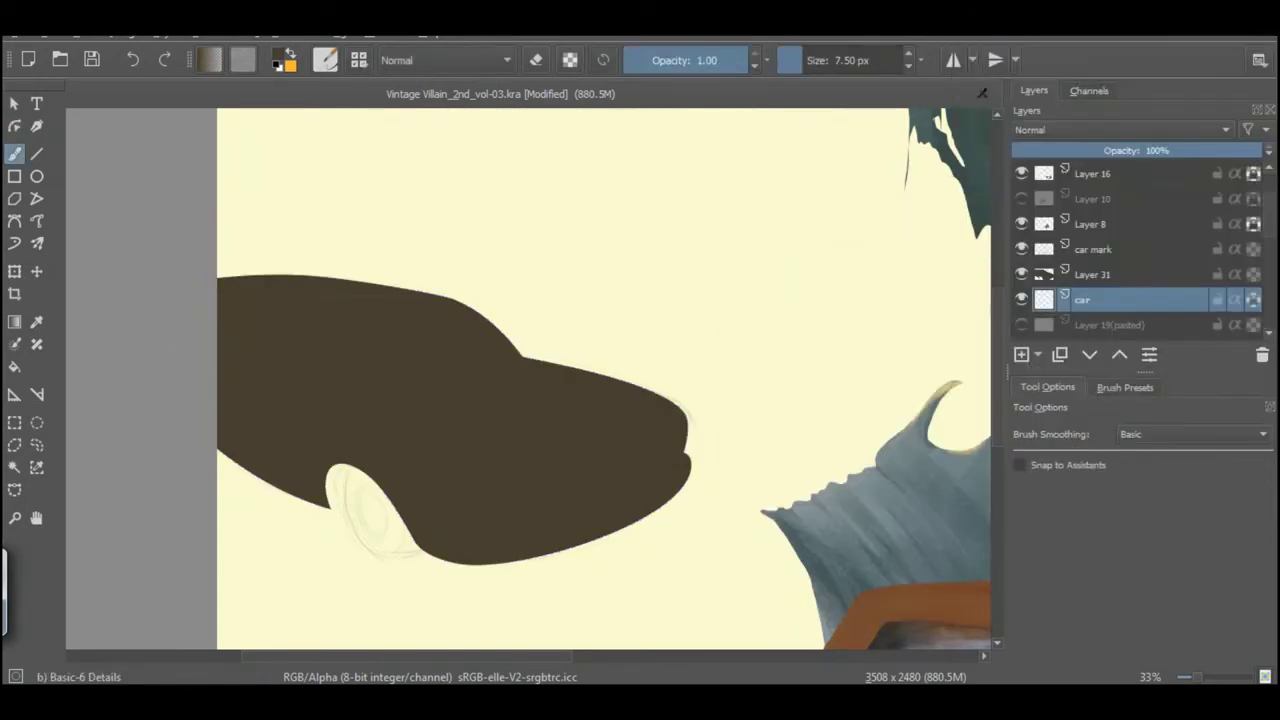
Choose a dark red and fill the car silhouette on Layer 31 with it
left_click(283, 57)
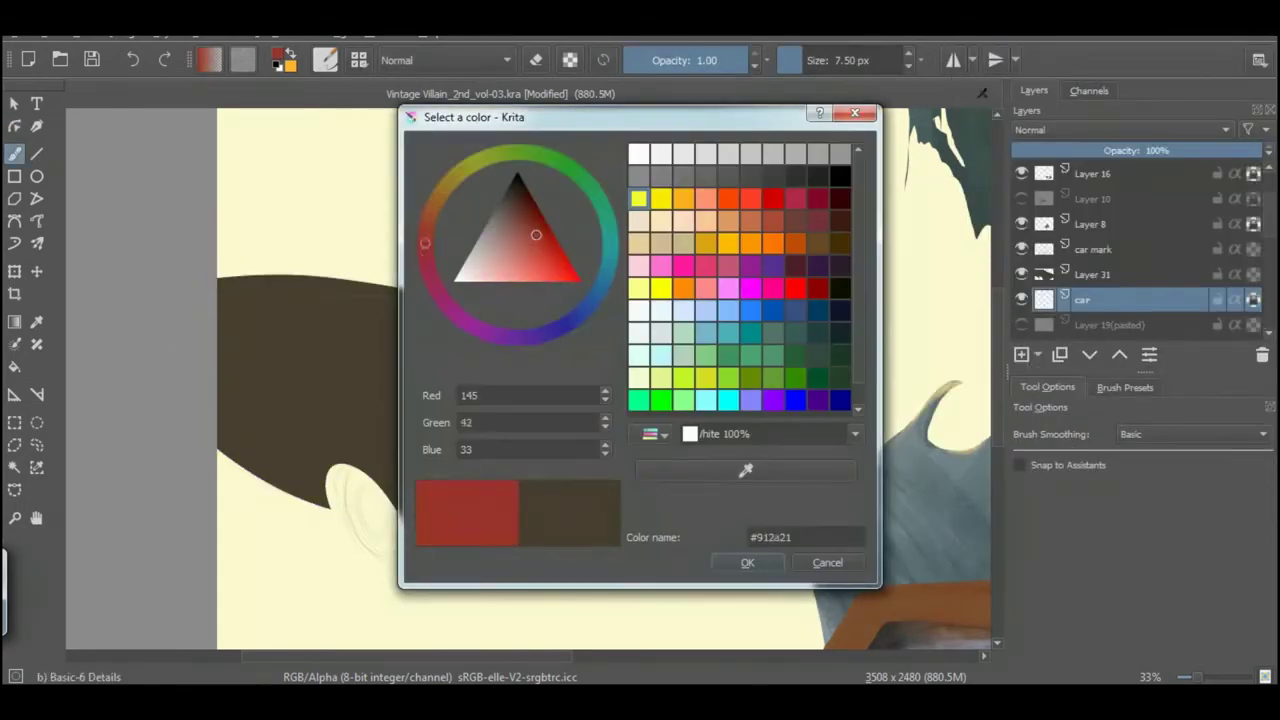
key("Return")
key("f")
left_click(1095, 274)
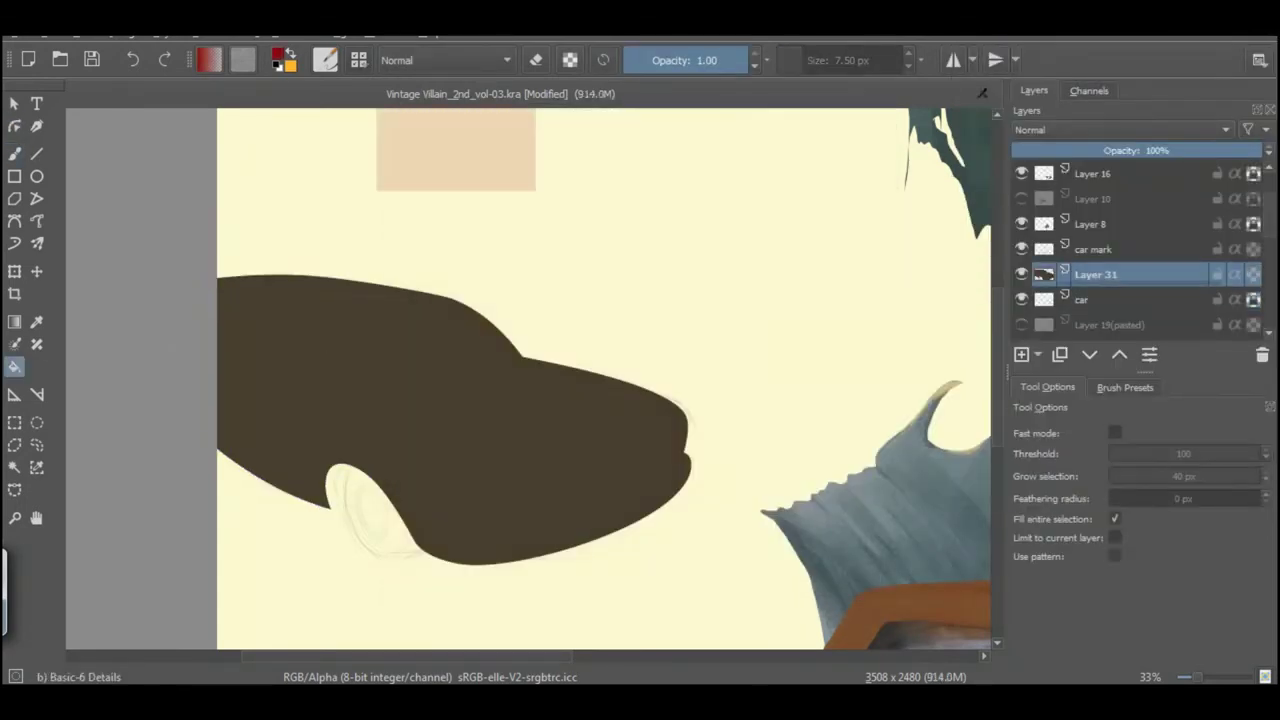
left_click(450, 400)
Lock the transparency of the car mark layer, recolour its sketch lines pale pink and reselect Layer 31
left_click(1095, 249)
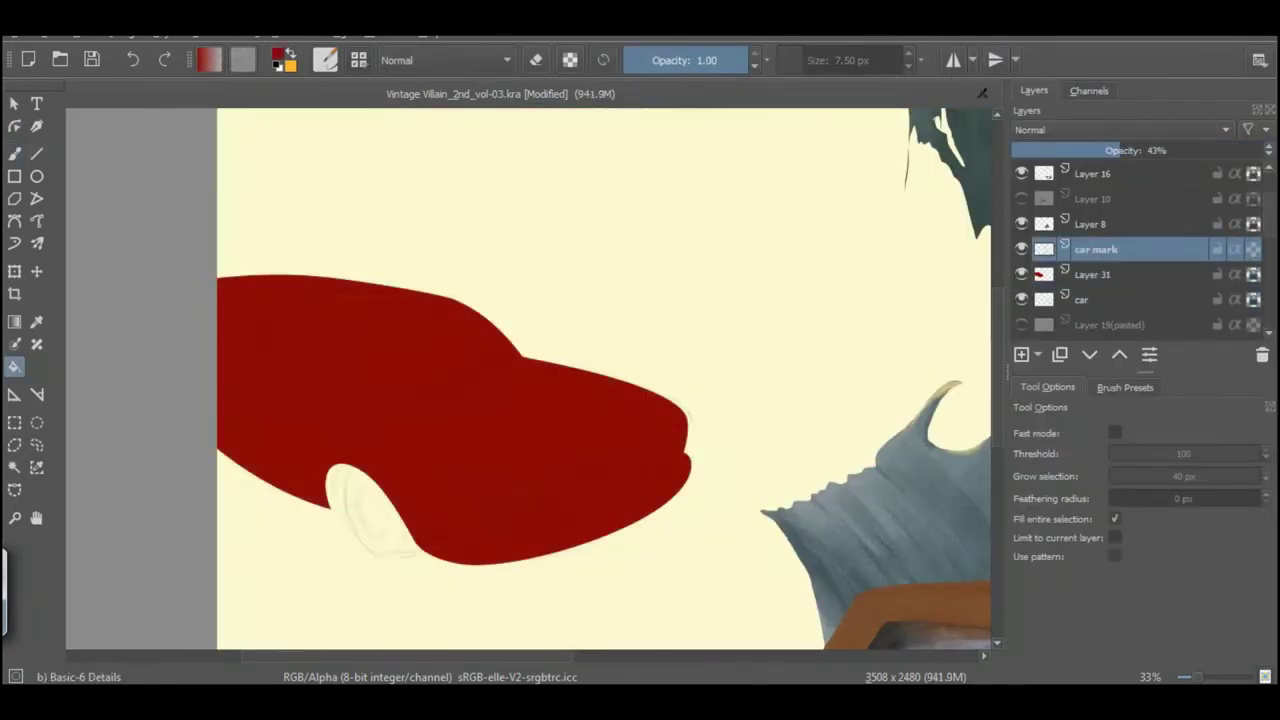
left_click(36, 321)
left_click(14, 220)
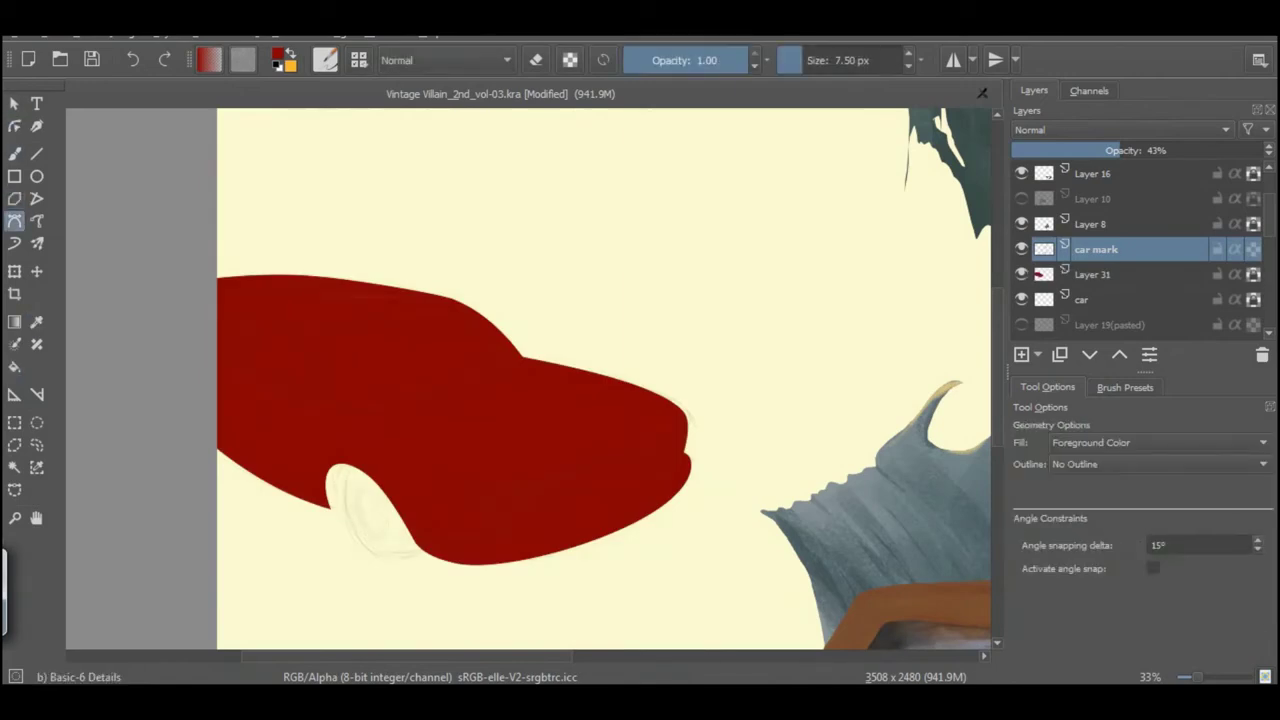
left_click(1253, 249)
key("f")
left_click(1095, 274)
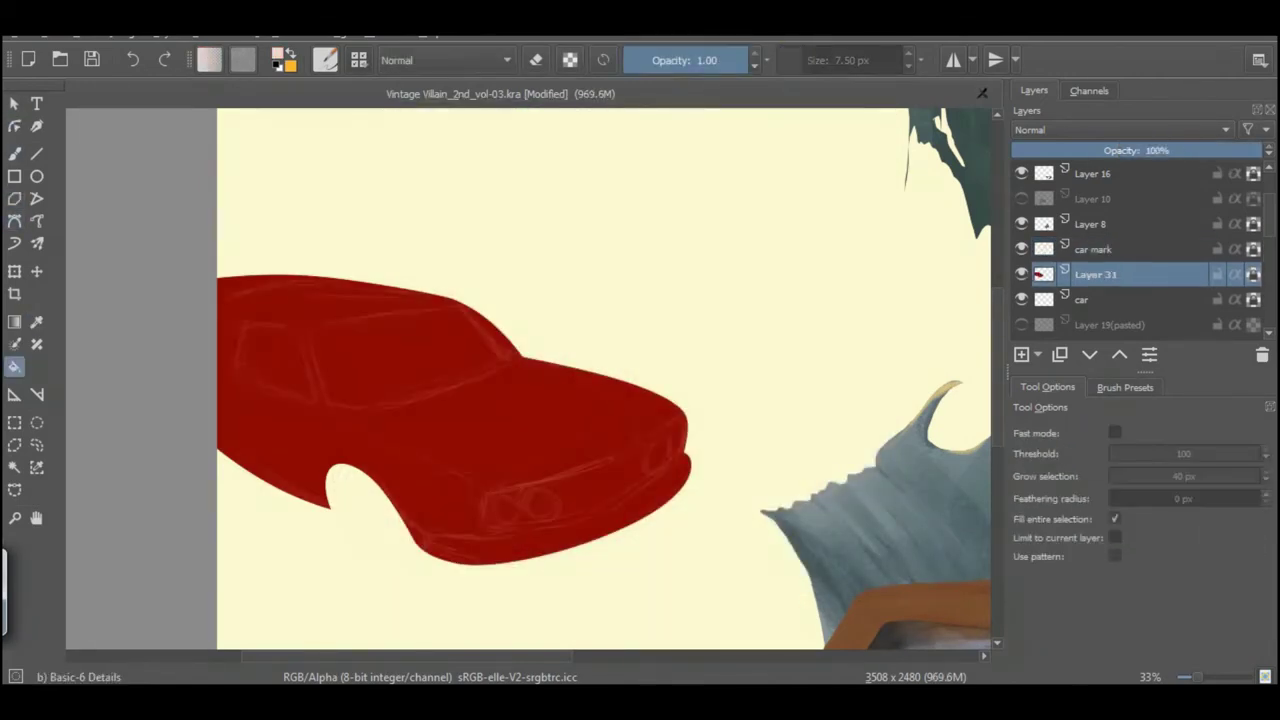
left_click(14, 220)
left_click(420, 392)
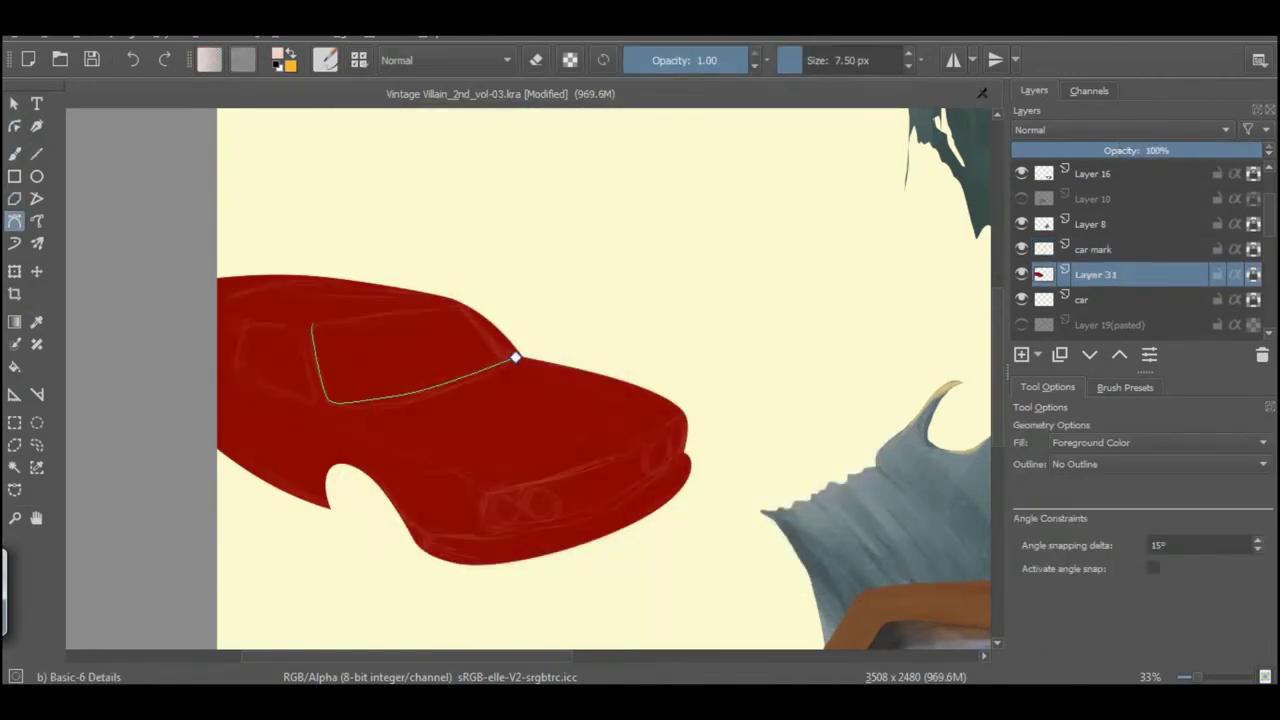
scroll(312, 322, "up", 1)
left_click(311, 323)
left_click(617, 377)
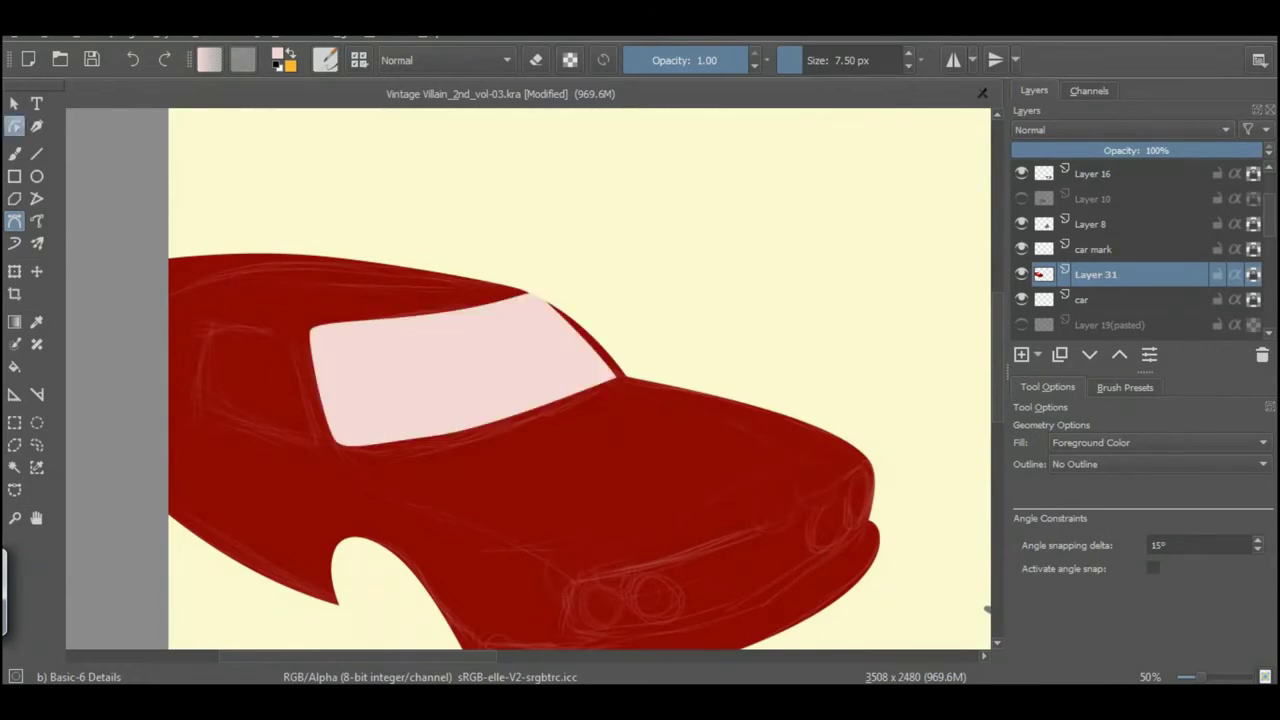
key("ctrl+z")
Add vector Layer 32, draw the car's windscreen as a pale pink Bezier shape and adjust its nodes to the sketch
key("Insert")
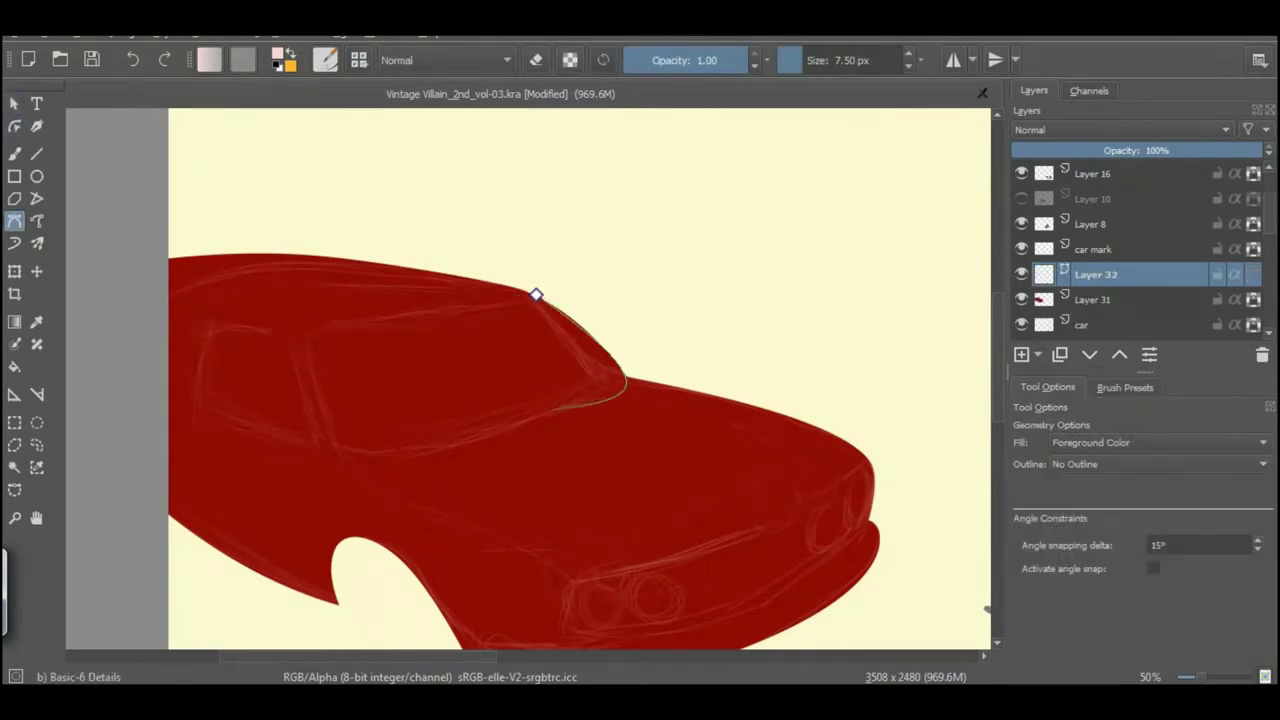
left_click(536, 295)
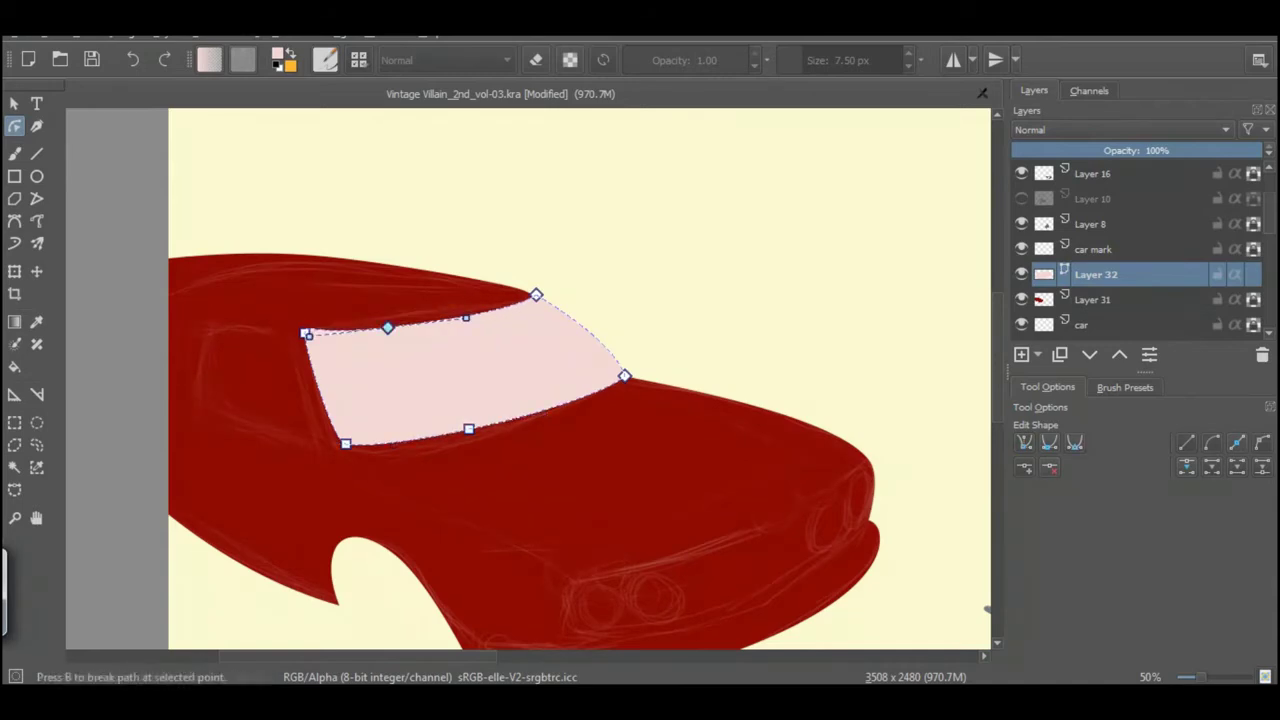
left_click_drag(500, 400, 539, 296)
Draw the car's side window as a pale pink Bezier shape on Layer 32 and adjust its corner curves
left_click(14, 221)
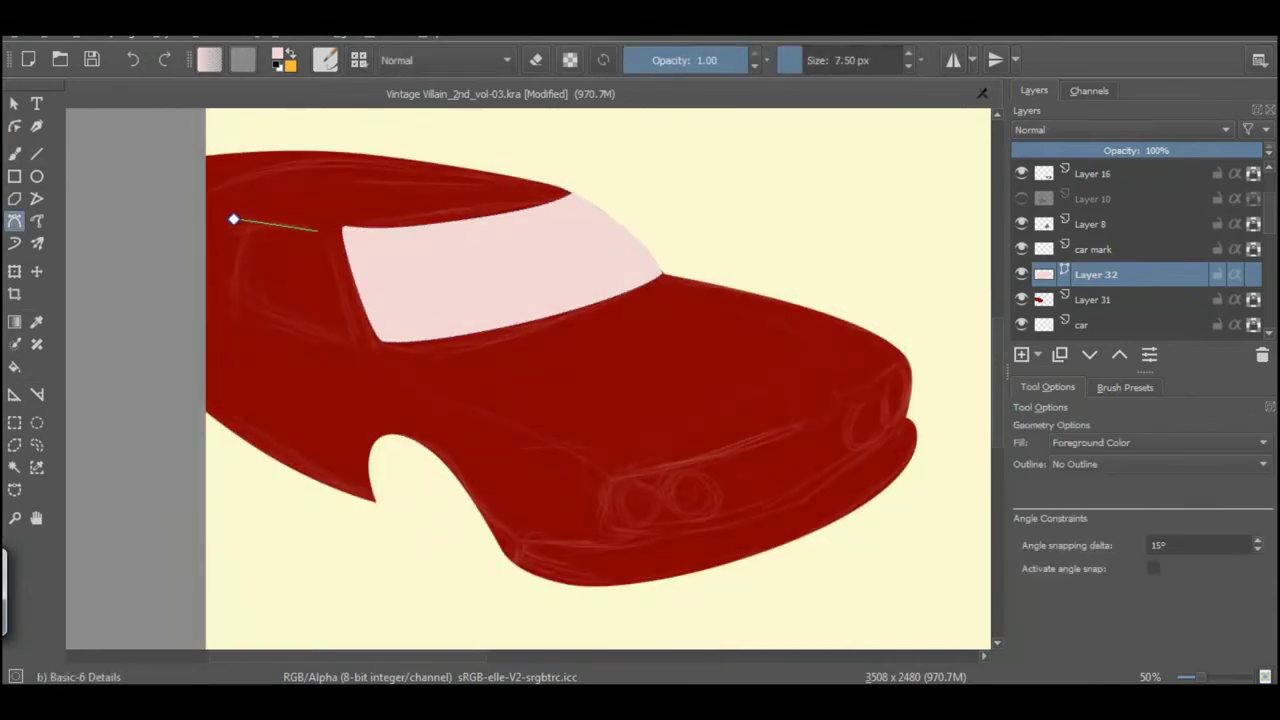
left_click(233, 219)
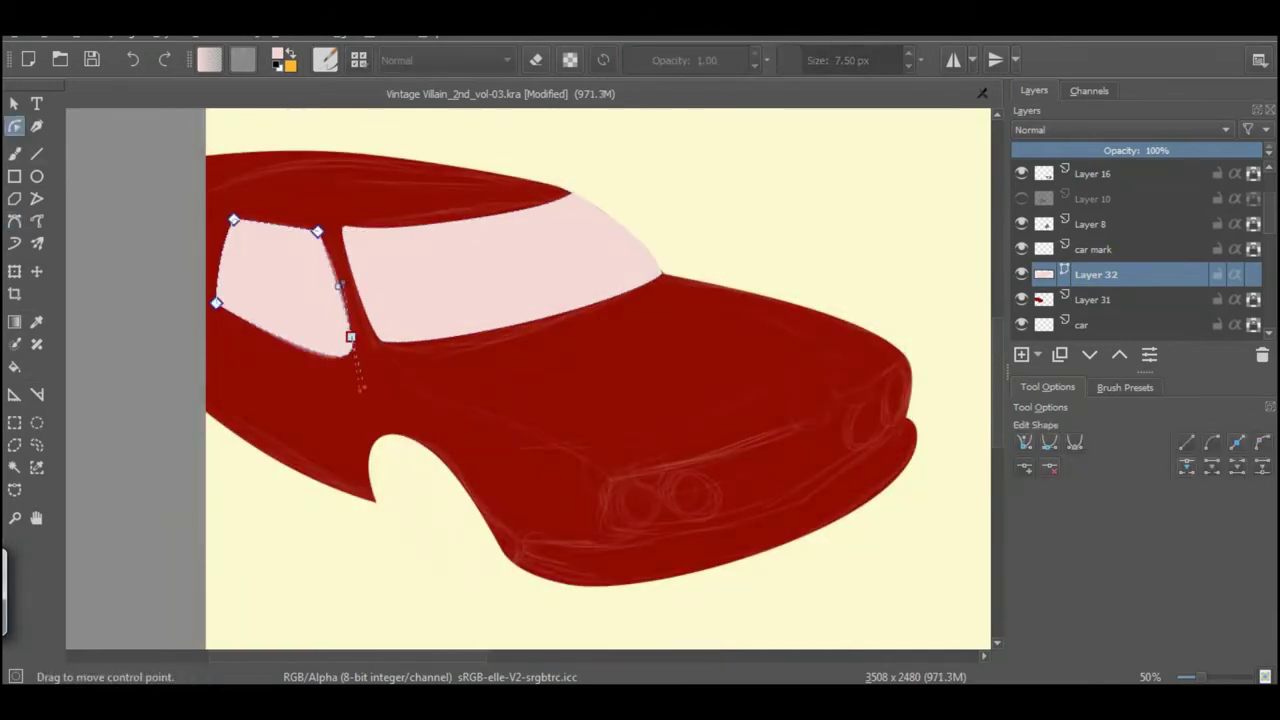
left_click(500, 260)
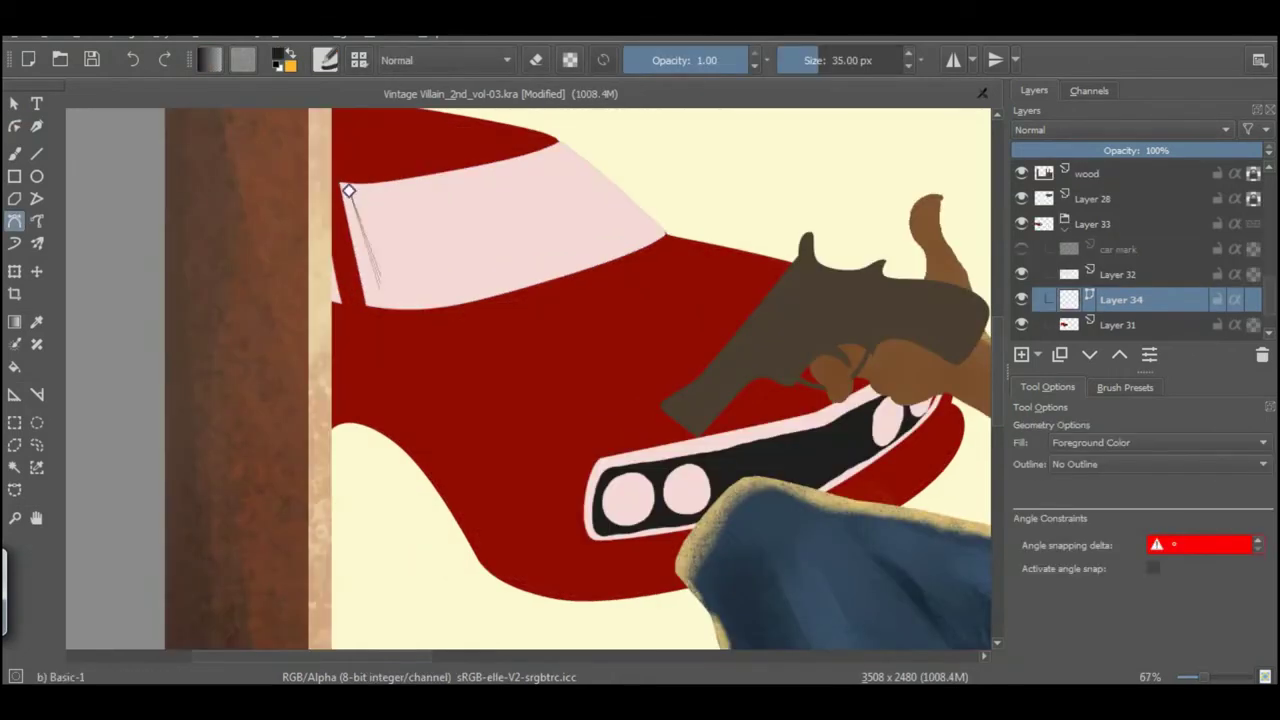
Draw the near-black windscreen glass on Layer 34 just inside the pale frame and move the layer above Layer 32
left_click(370, 300)
left_click(658, 234)
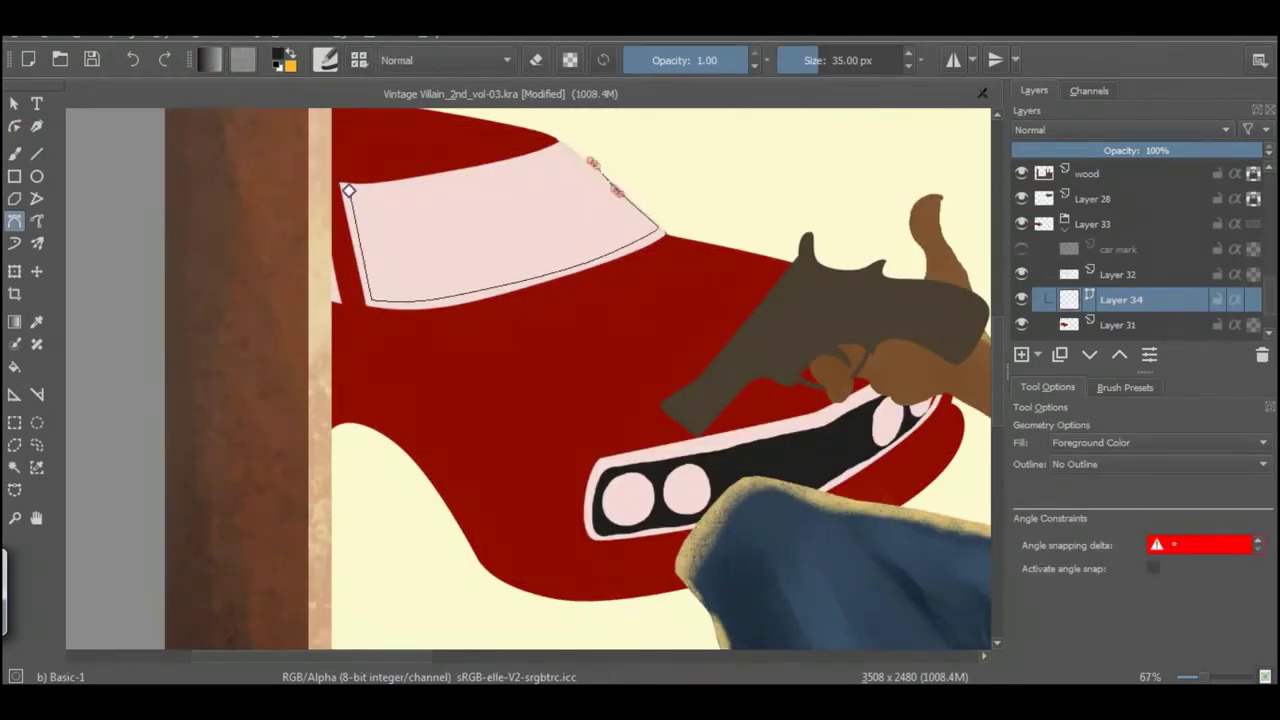
left_click(348, 190)
left_click(1119, 354)
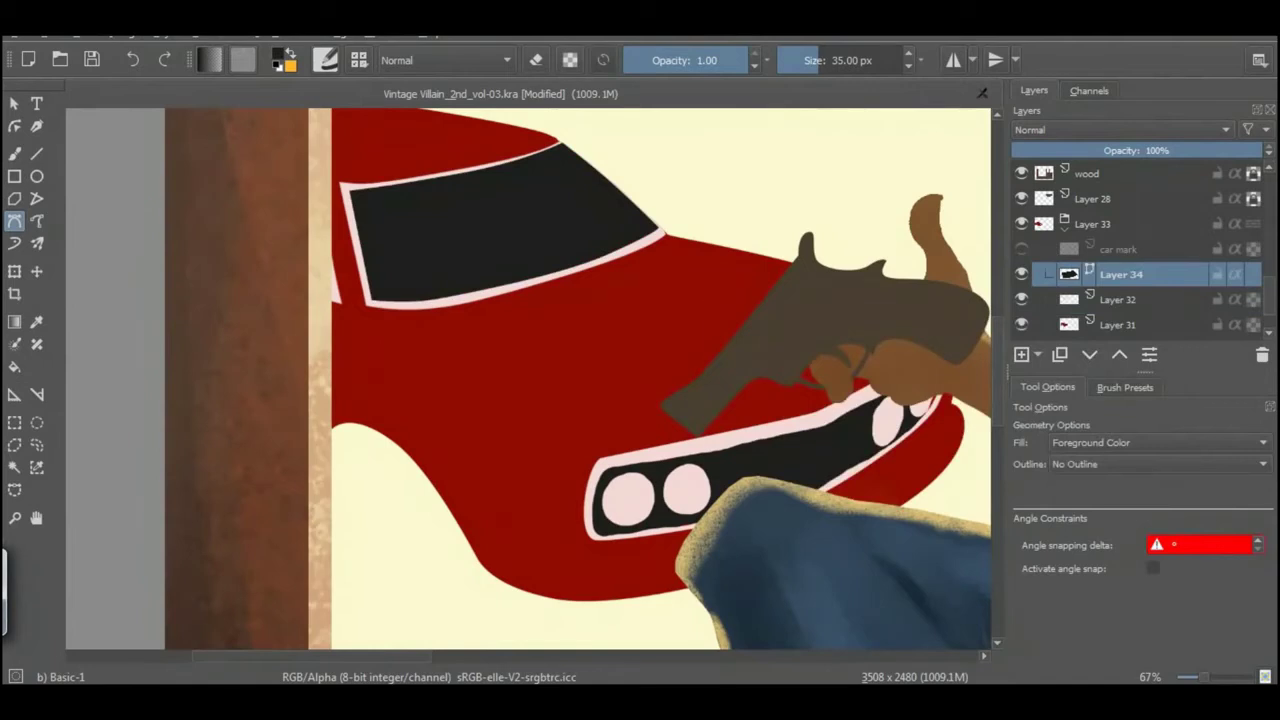
Adjust the glass shape's nodes to leave a thinner pale frame and convert Layer 34 to a paint layer
left_click_drag(437, 298, 437, 302)
left_click_drag(659, 228, 668, 231)
left_click_drag(348, 190, 356, 192)
right_click(1120, 299)
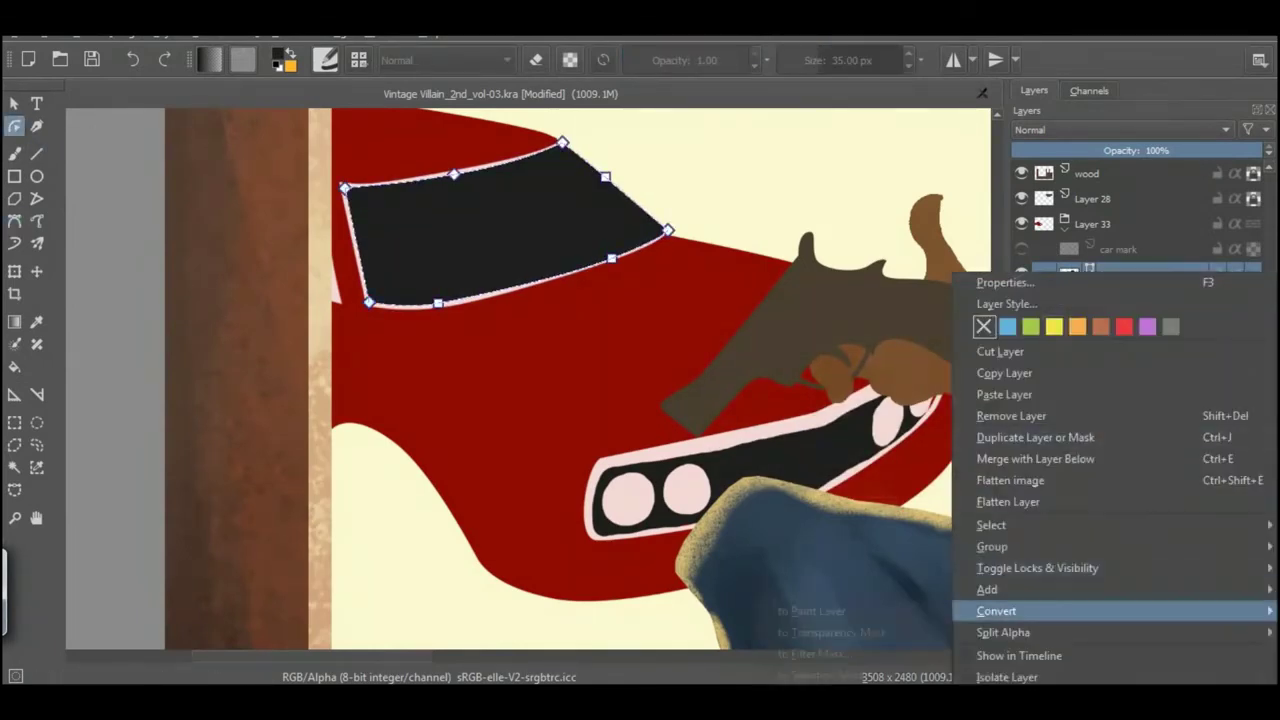
key("Escape")
Select the car's front bumper with a freehand outline, fill it pale pink on Layer 31 and clear the selection
key("b")
key("ctrl+r")
mouse_move(640, 557)
left_mouse_down()
mouse_move(760, 525)
mouse_move(950, 405)
mouse_move(900, 575)
mouse_move(645, 622)
left_mouse_up()
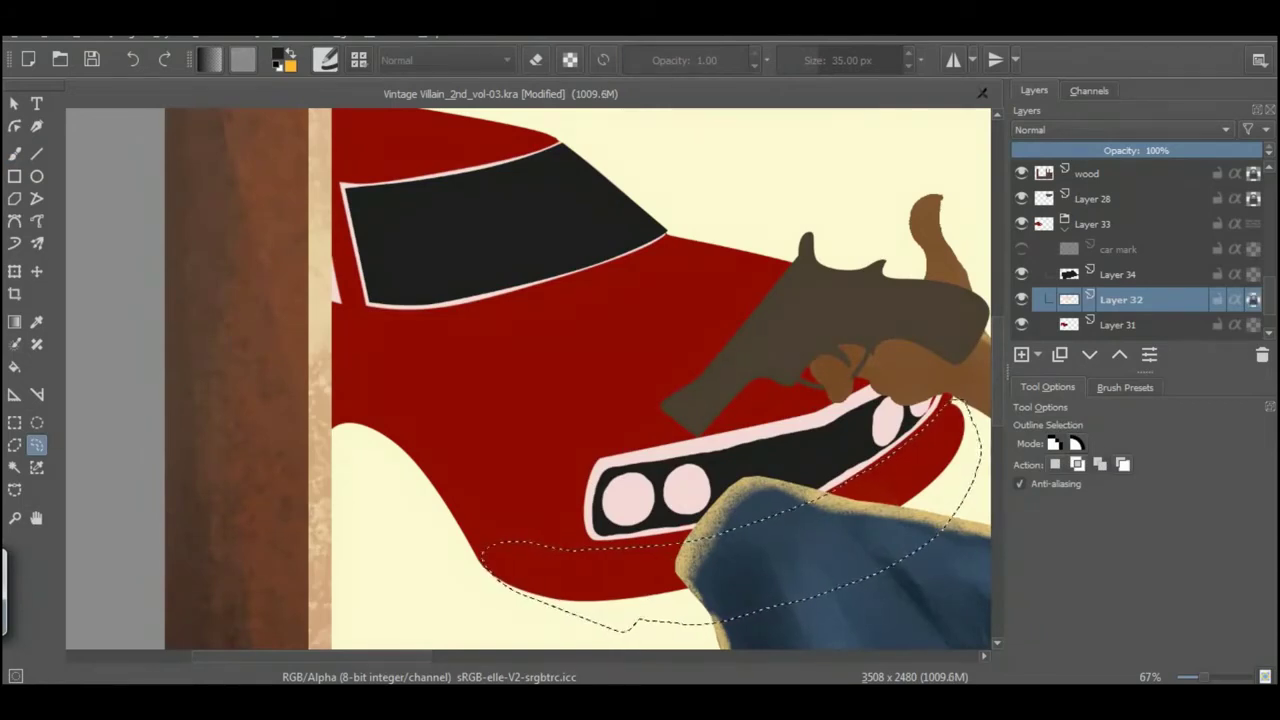
left_click(283, 57)
left_click(749, 560)
key("f")
left_click(1117, 324)
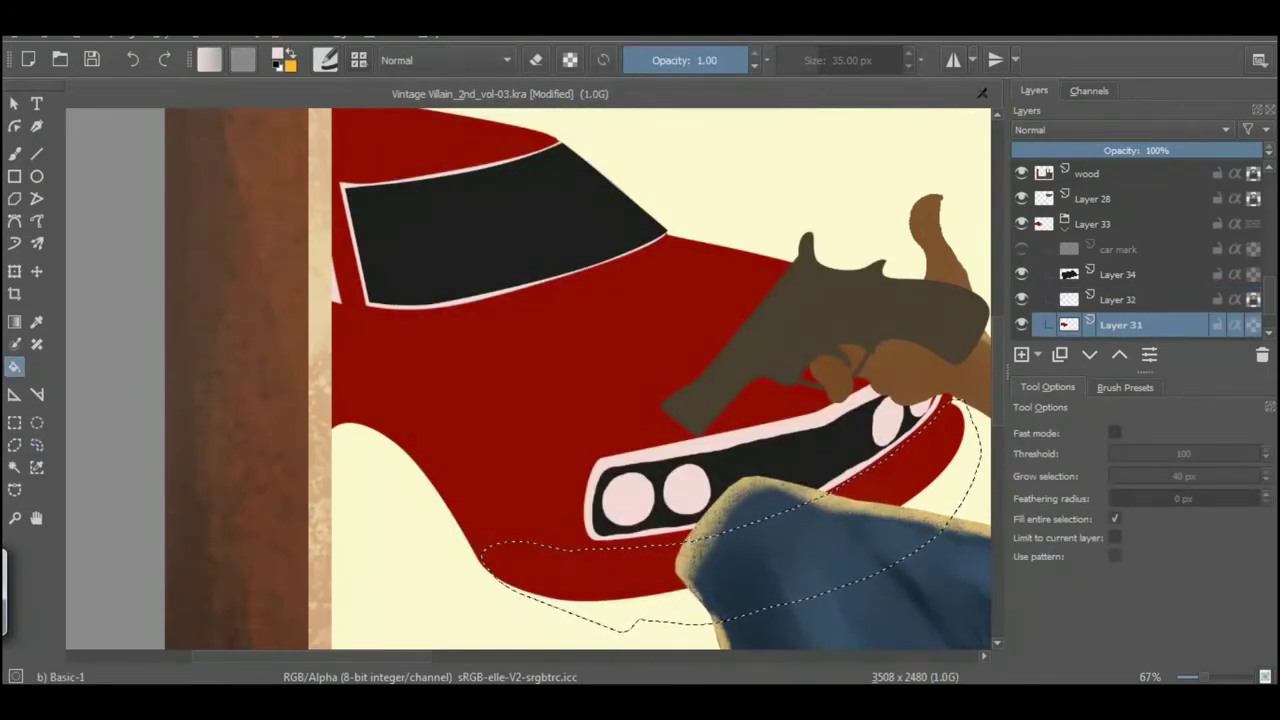
left_click(560, 575)
key("ctrl+shift+a")
Switch to a dark red brush at 22 px on Layer 31
key("b")
left_click(283, 57)
left_click(643, 194)
left_click(749, 560)
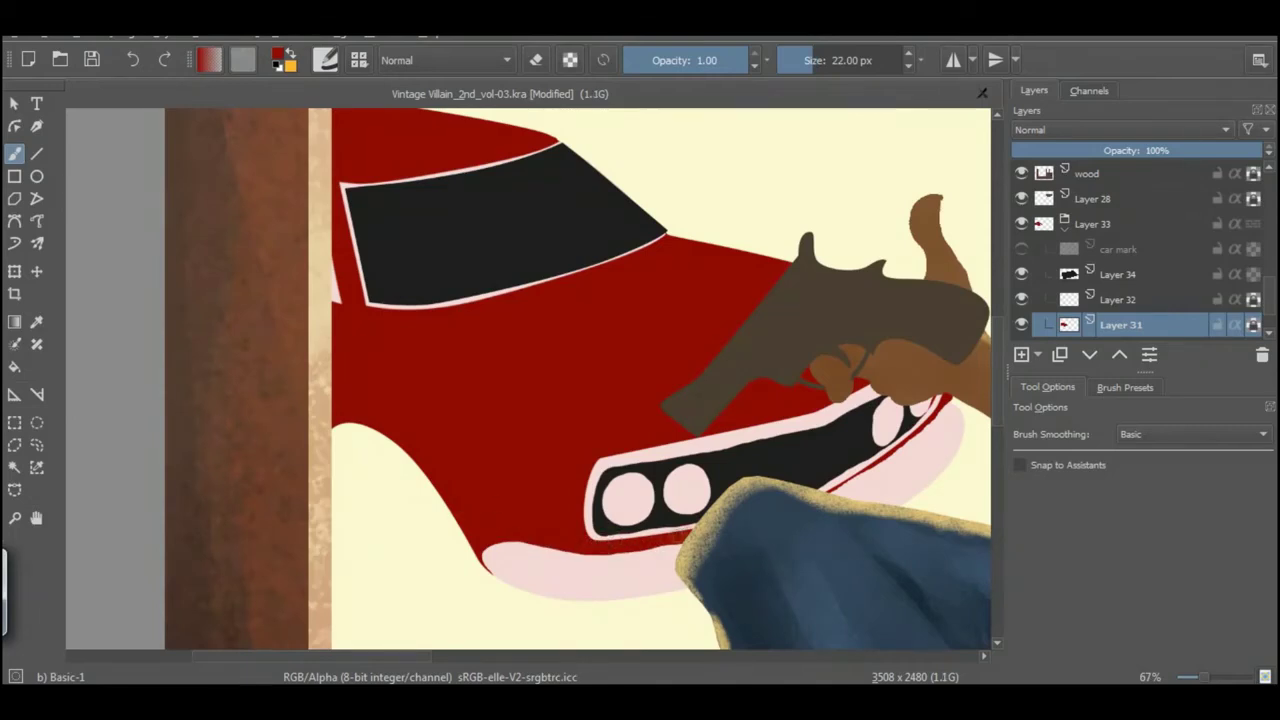
Draw a closed Bezier shape for the car's front wheel beneath the wheel arch on a new vector layer, filled without an outline
left_click_drag(550, 516, 576, 424)
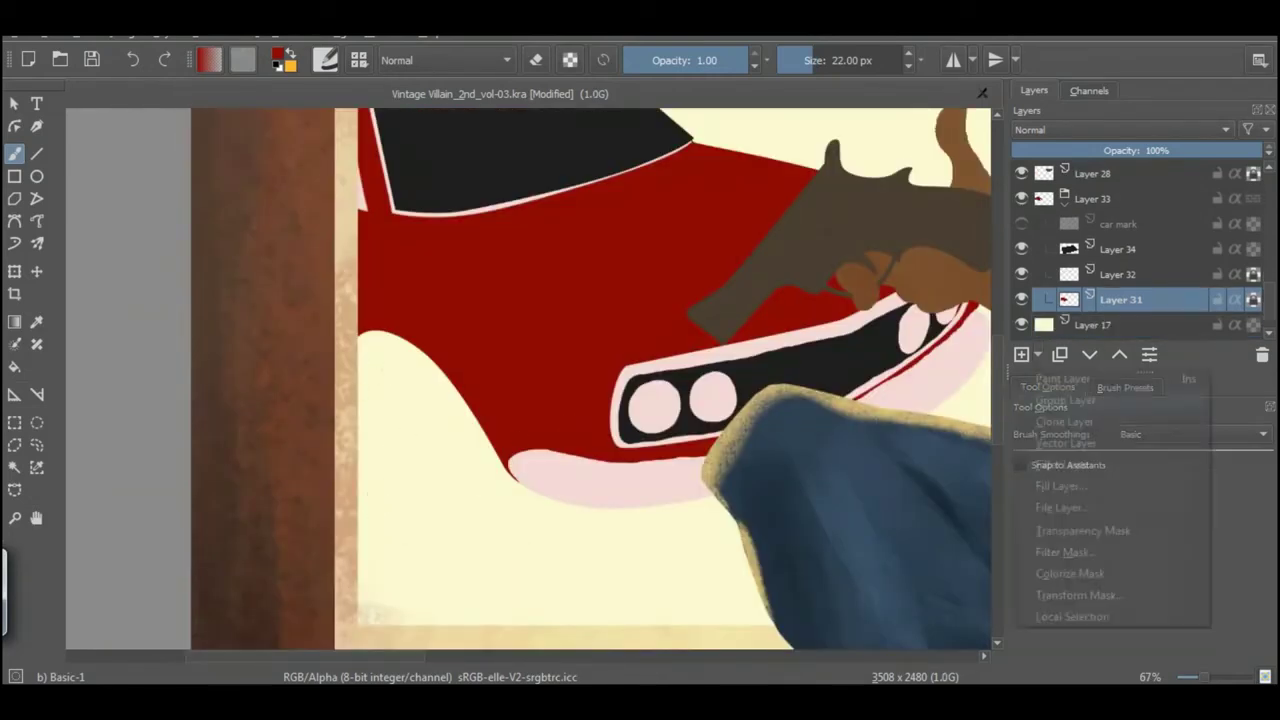
left_click(1021, 354)
left_click(14, 221)
left_click(443, 556)
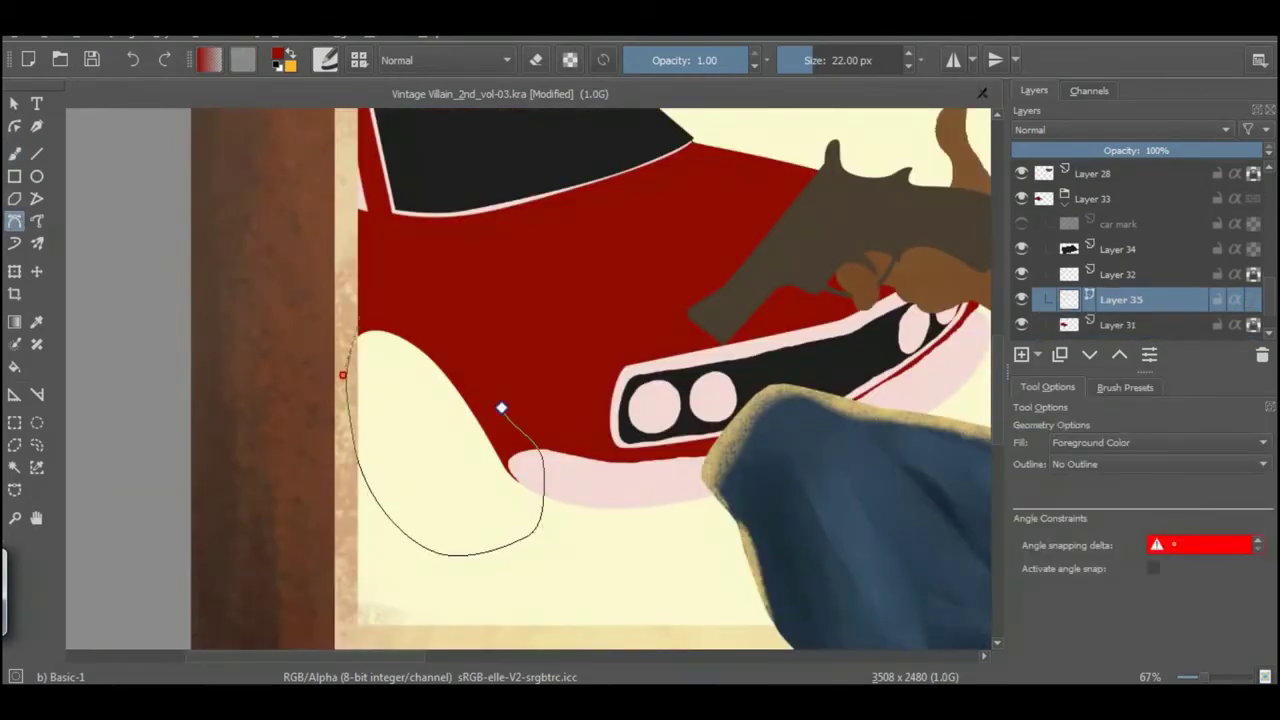
double_click(340, 368)
Convert the wheel shape's layer to a paint layer, place it below Layer 31 and fill the wheel near-black
right_click(1120, 299)
mouse_move(1060, 340)
left_click(857, 403)
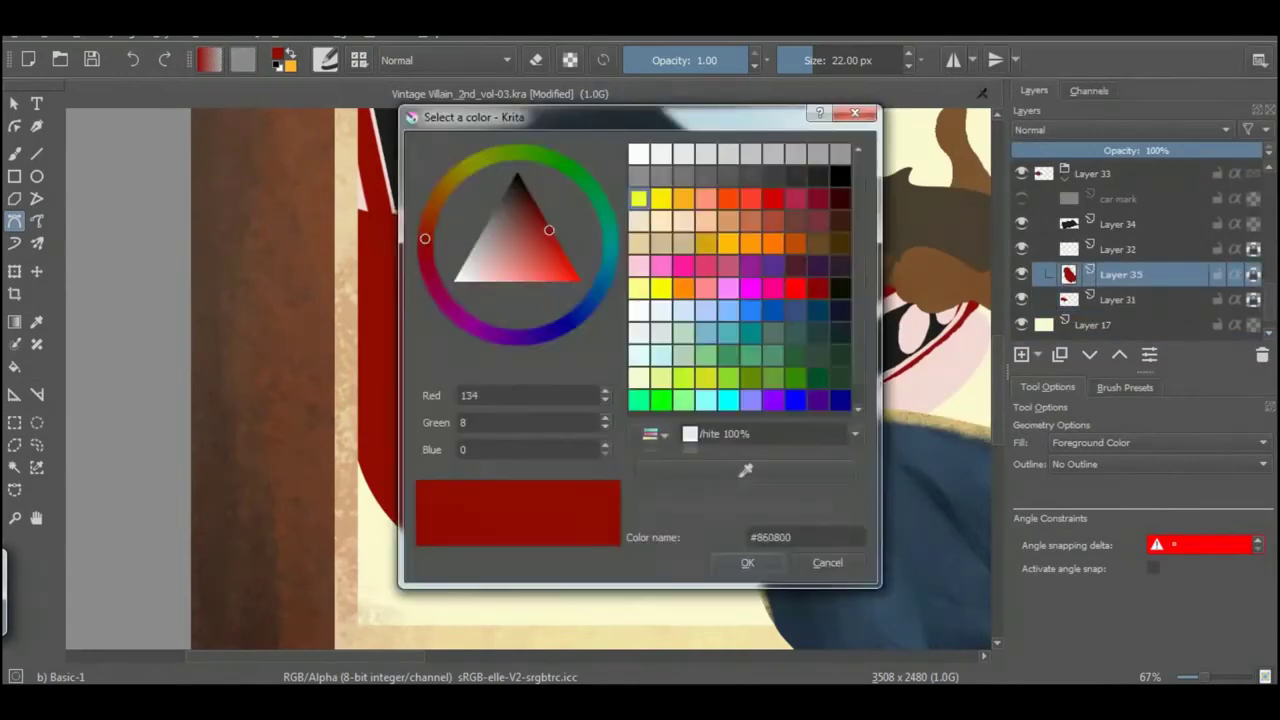
key("f")
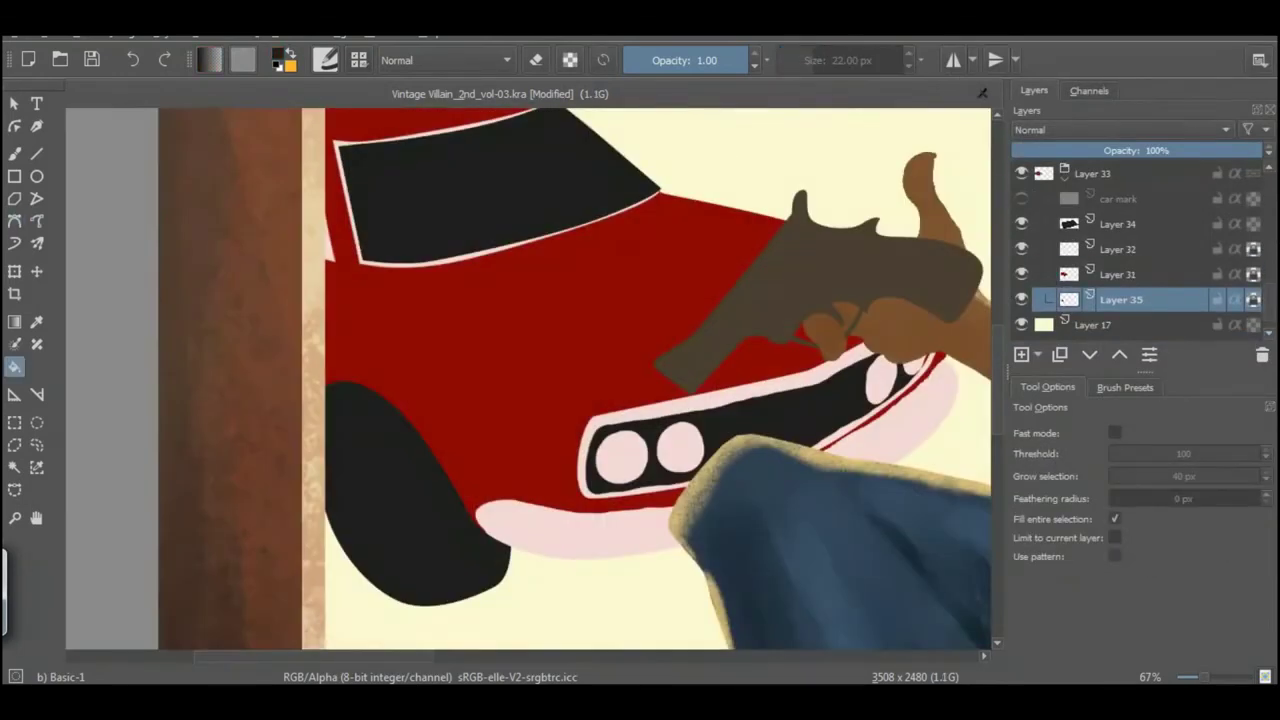
Recolour the front wheel and the windscreen glass on Layer 34 with a lighter dark grey
key("minus")
key("minus")
key("Return")
left_click(1121, 224)
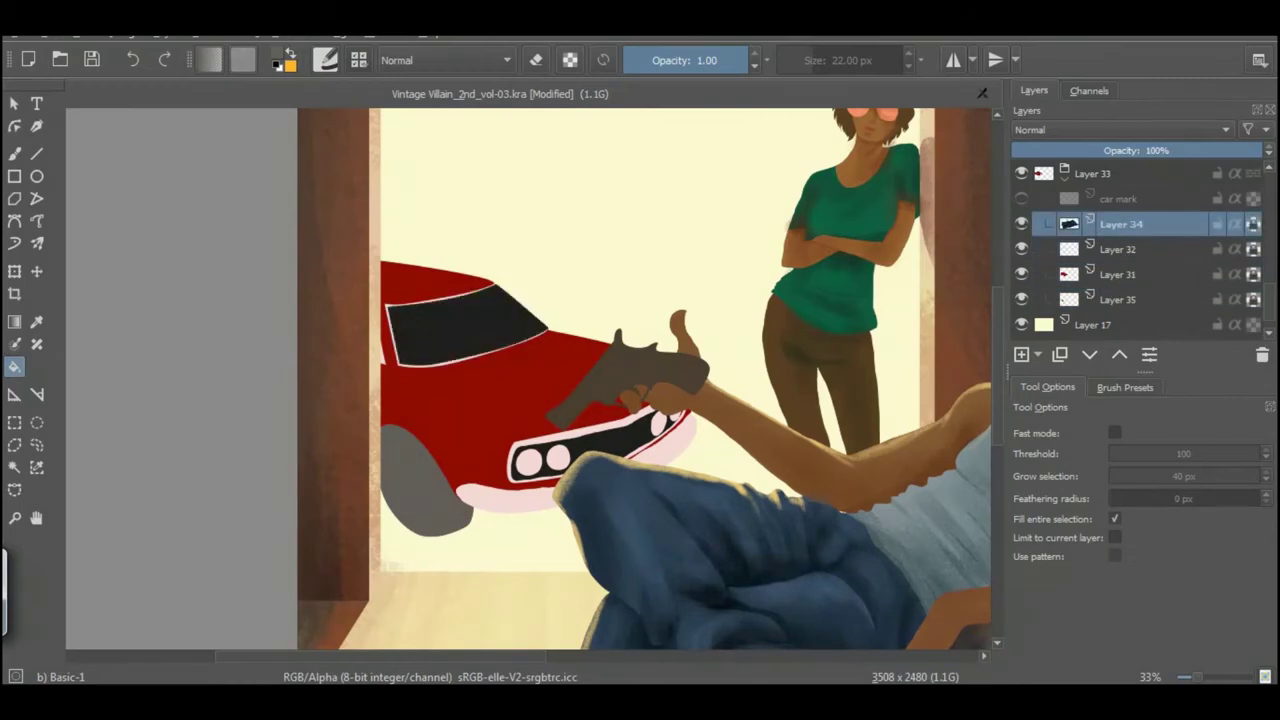
key("Delete")
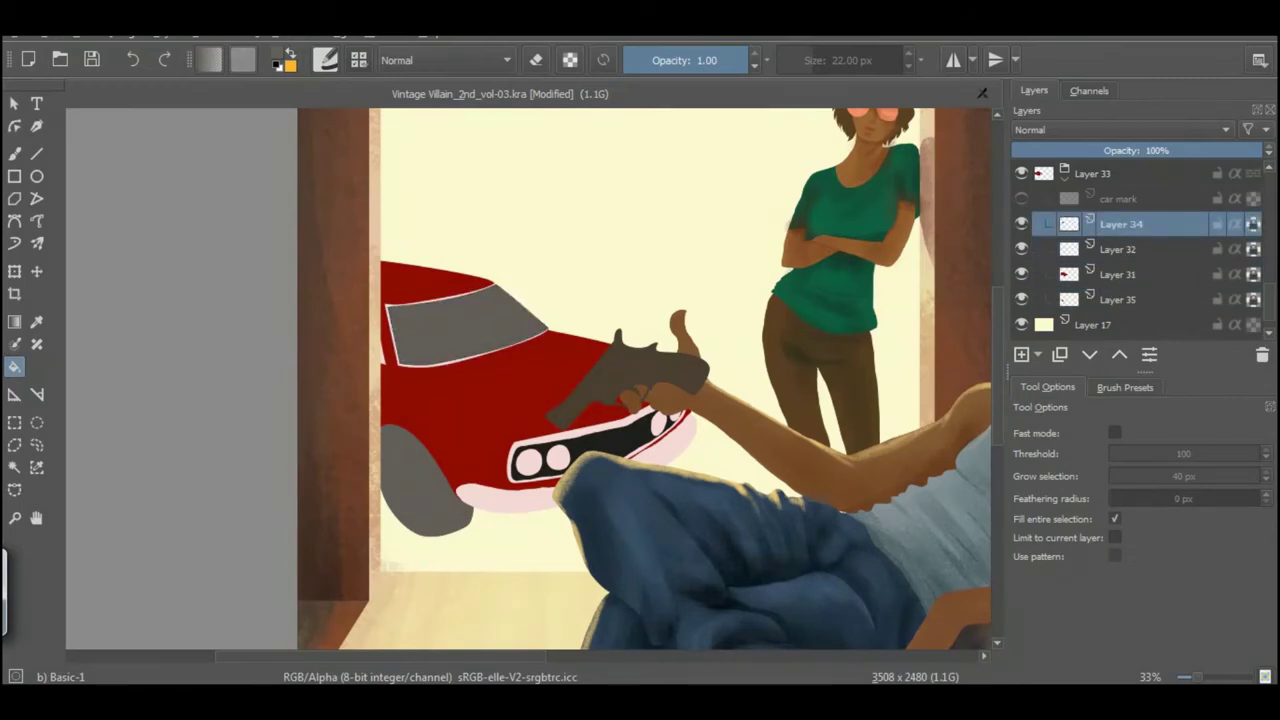
Recolour the car body on Layer 31 with the muted red #963931
key("Page_Down")
key("Page_Down")
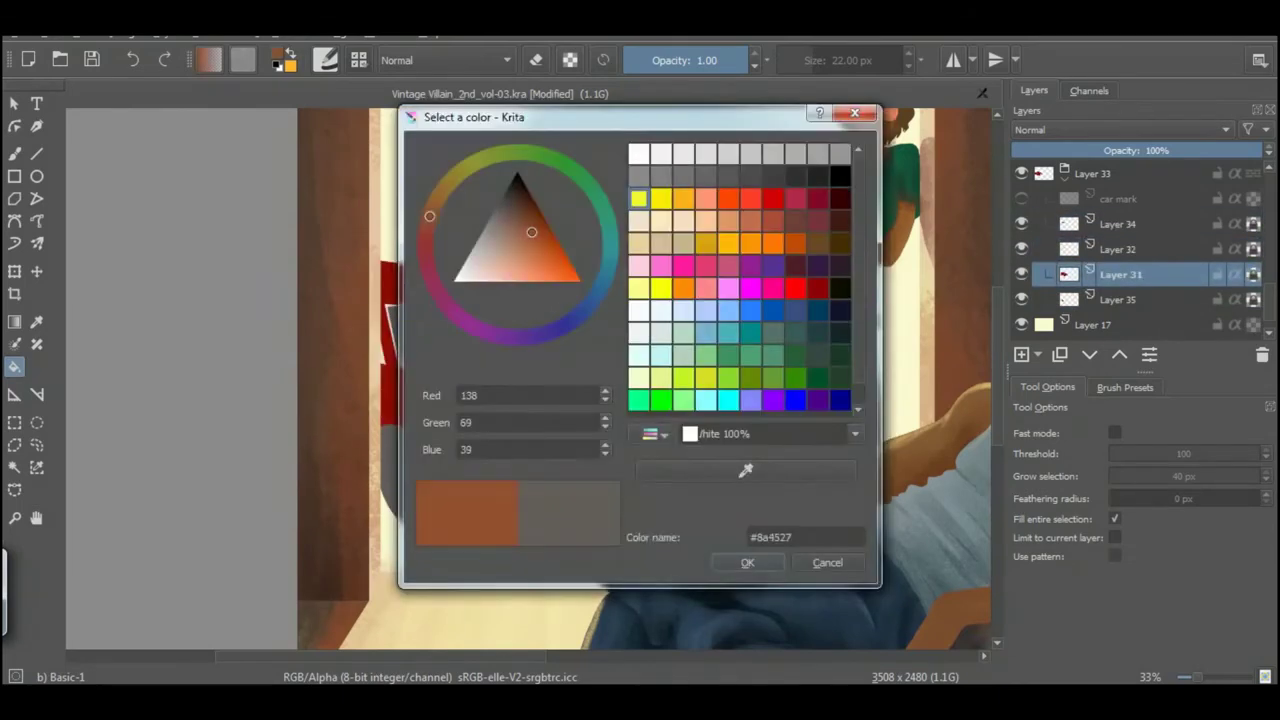
key("Return")
left_click(470, 400)
key("shift+BackSpace")
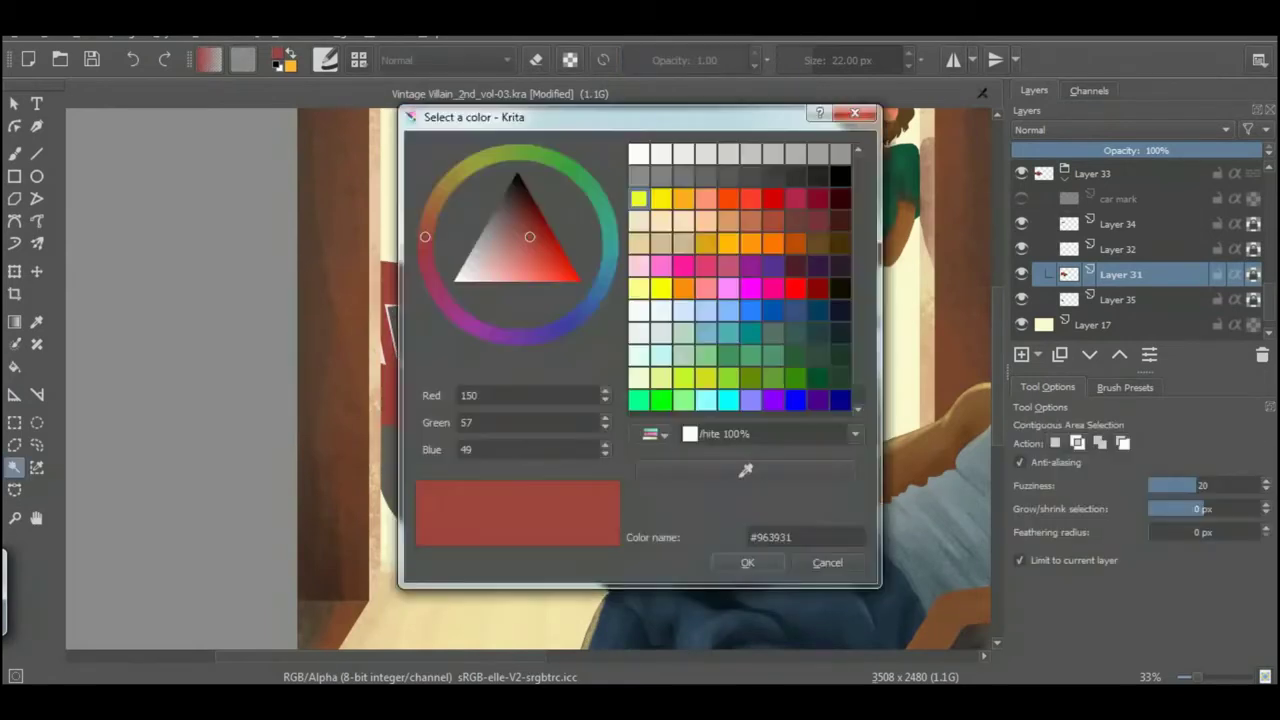
key("Return")
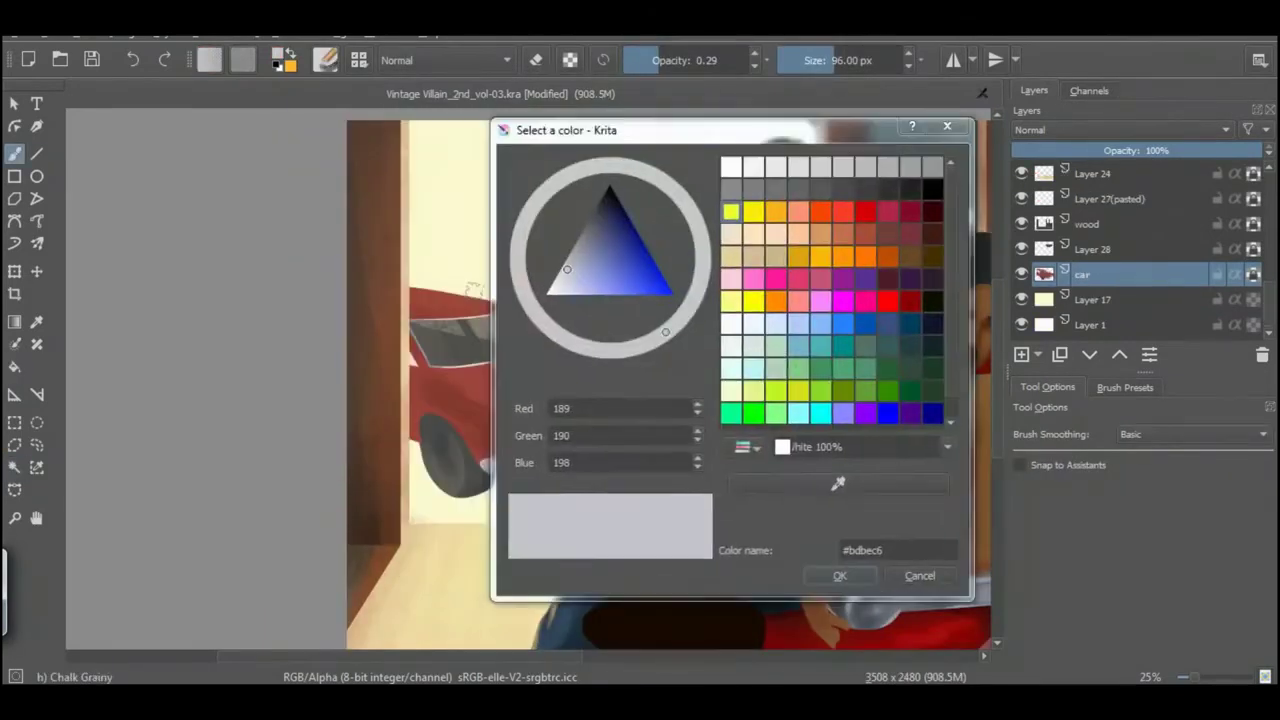
Paint lighter reflections on the car body and tint the front bumper blue on the car layer with the Chalk Grainy brush at 47 px
key("Return")
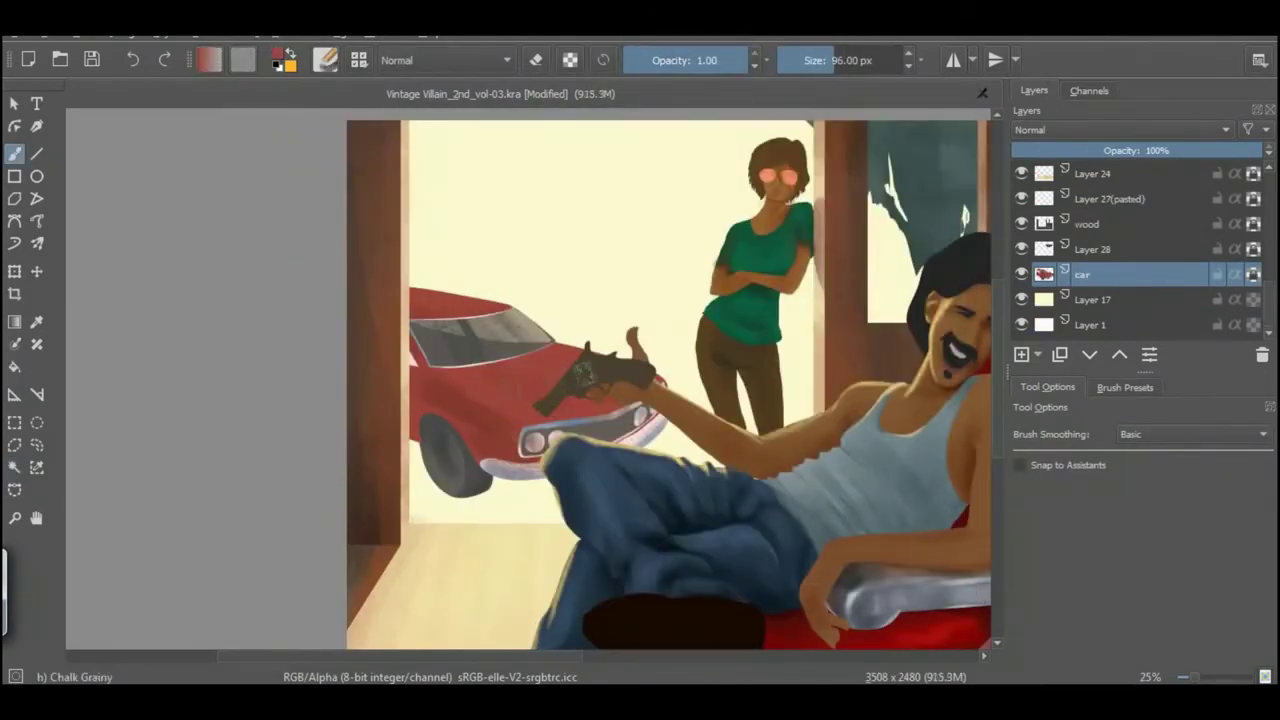
key("Return")
key("Return")
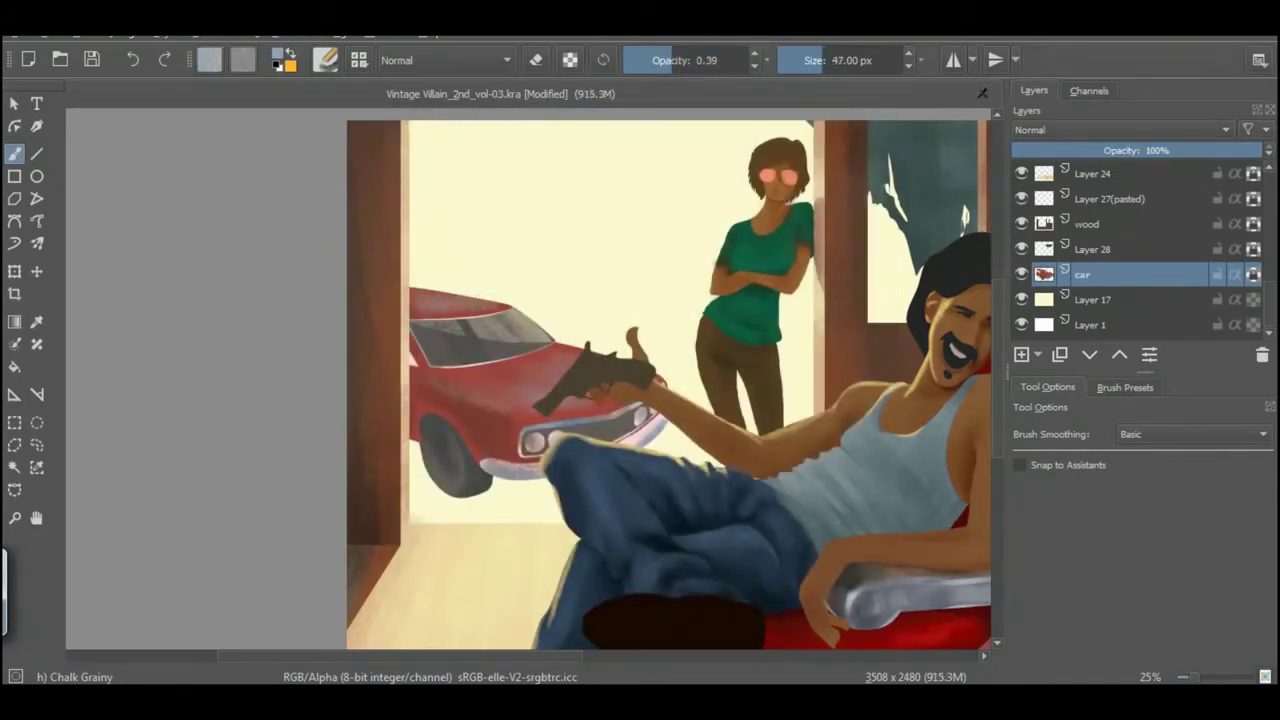
key("Return")
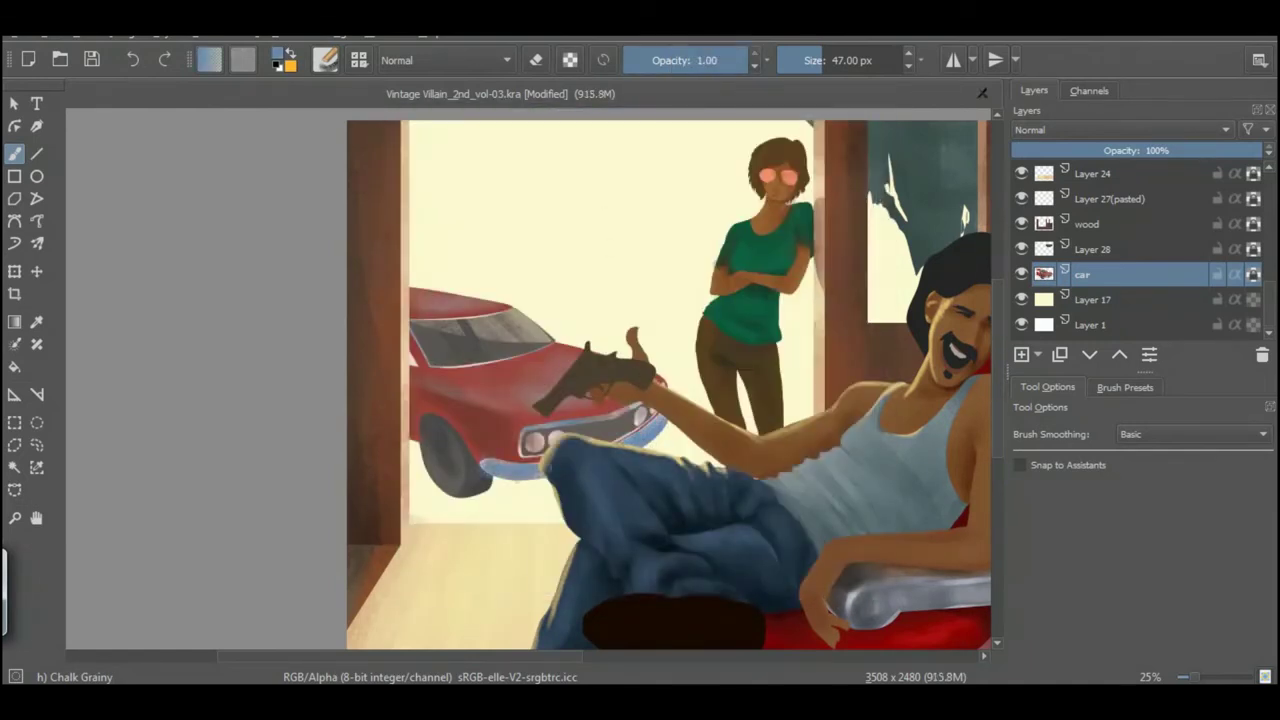
Add pale glints to the car's bonnet and windscreen with the Chalk Grainy brush, using 39% opacity for the glass glare
key("Return")
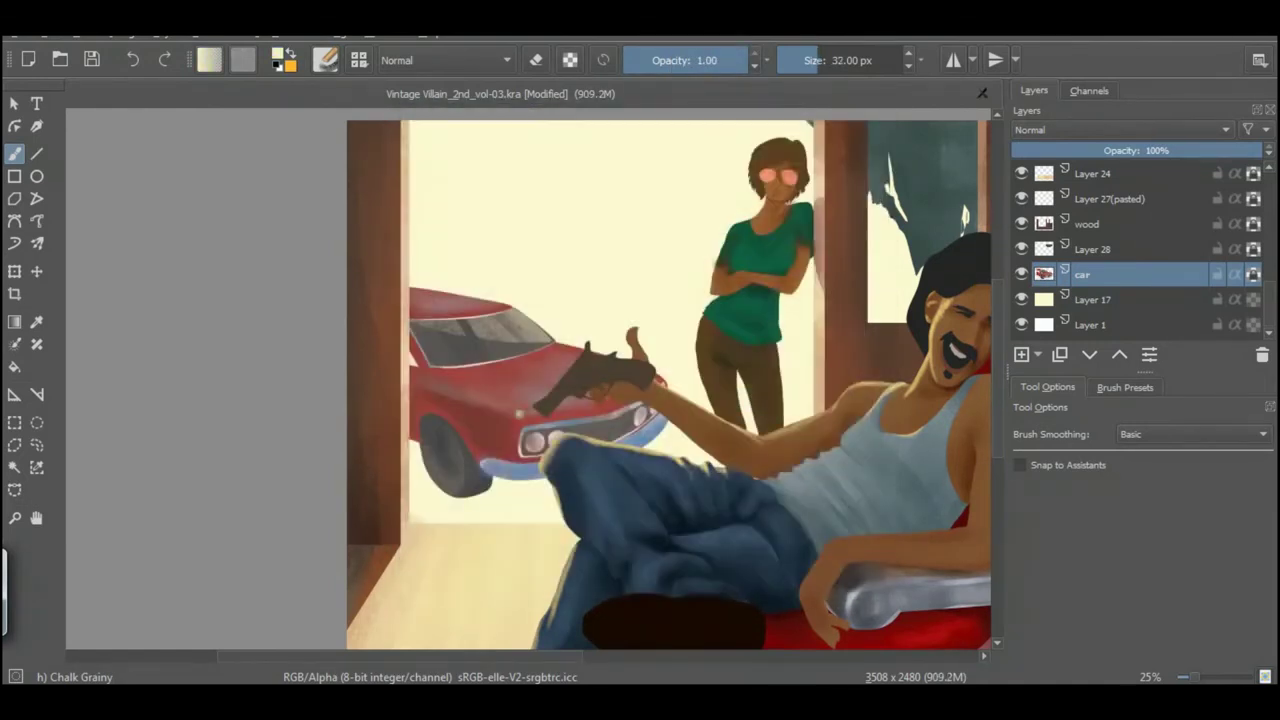
key("/")
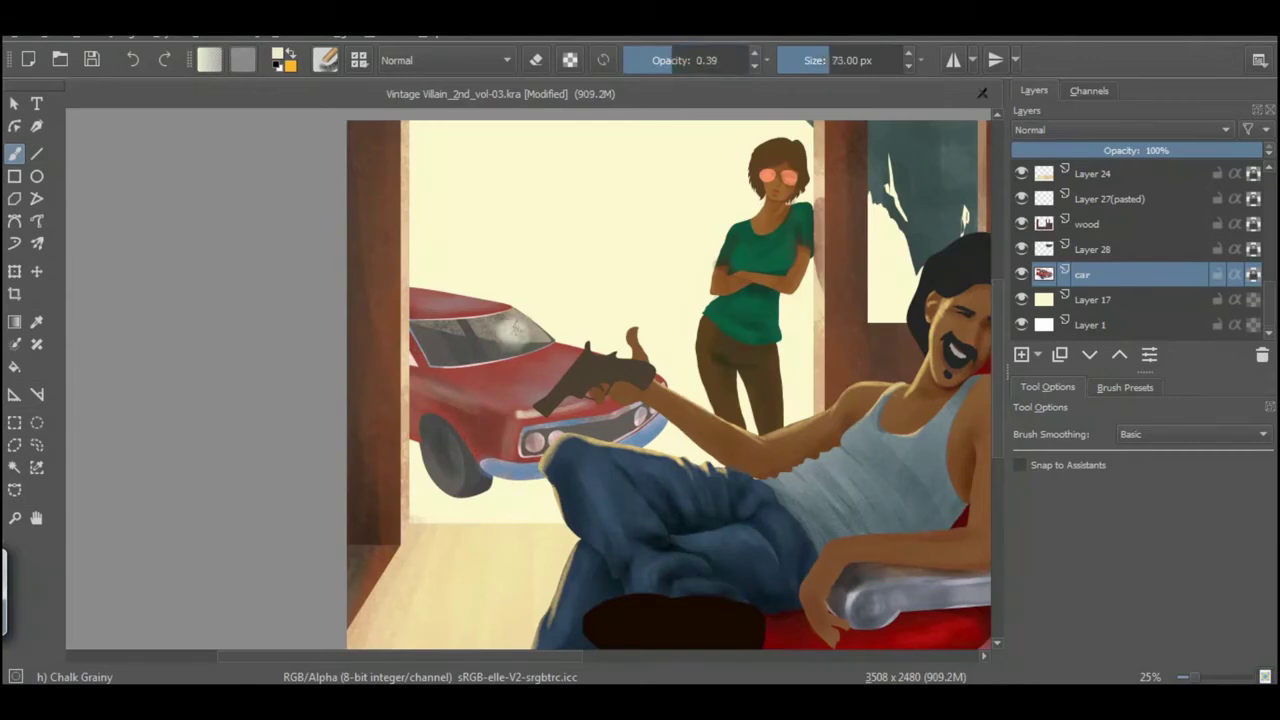
key("ctrl+z")
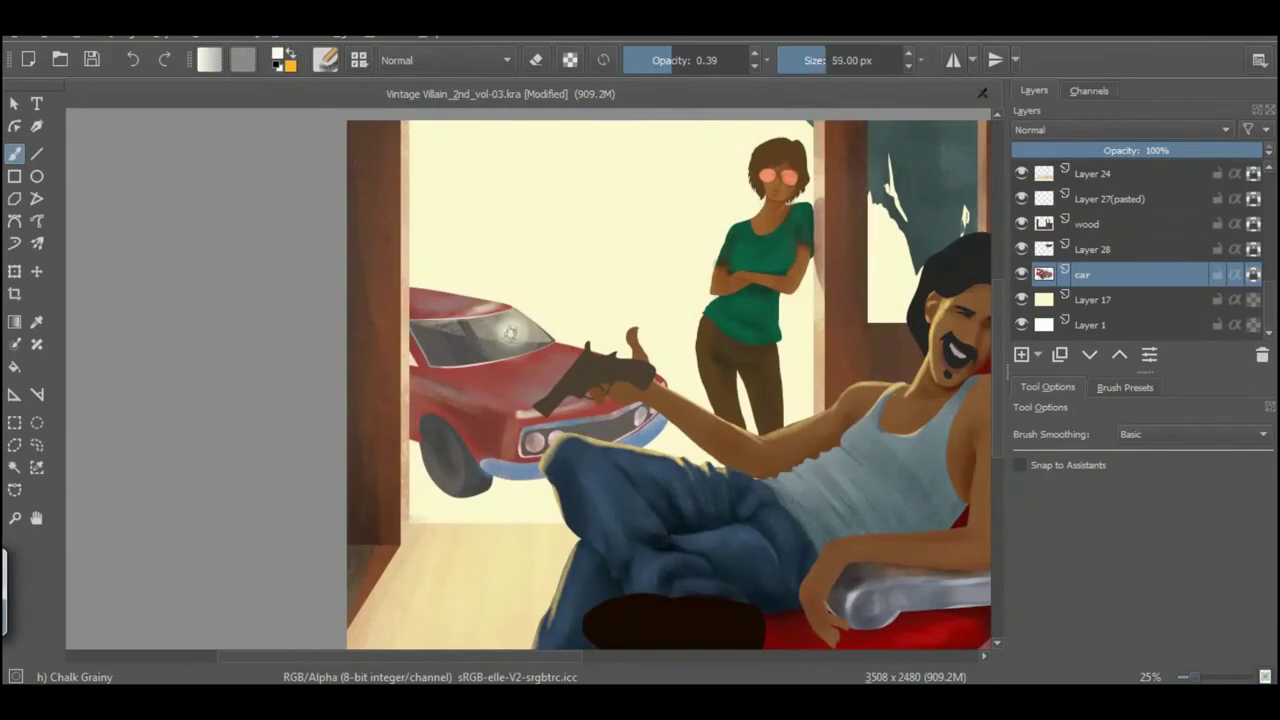
key("e")
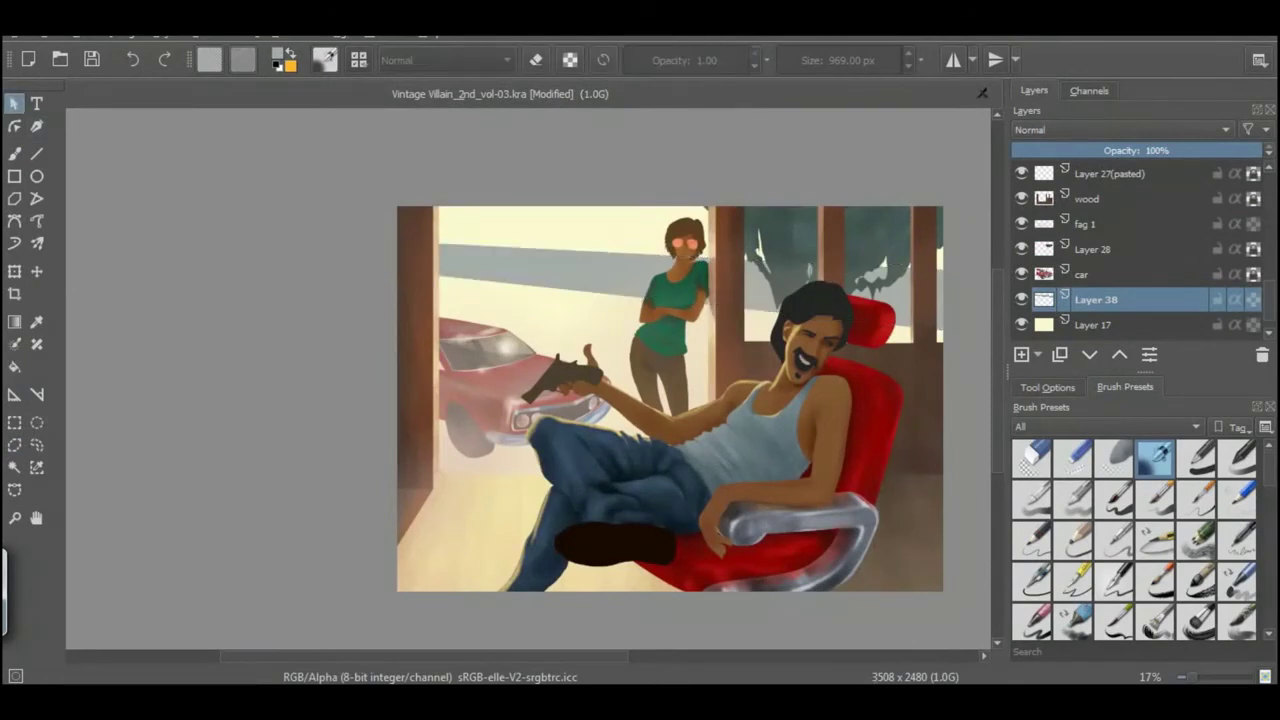
Soften the grey road band behind the woman on Layer 38 with the Eraser Soft brush at 15% opacity
key("e")
key("b")
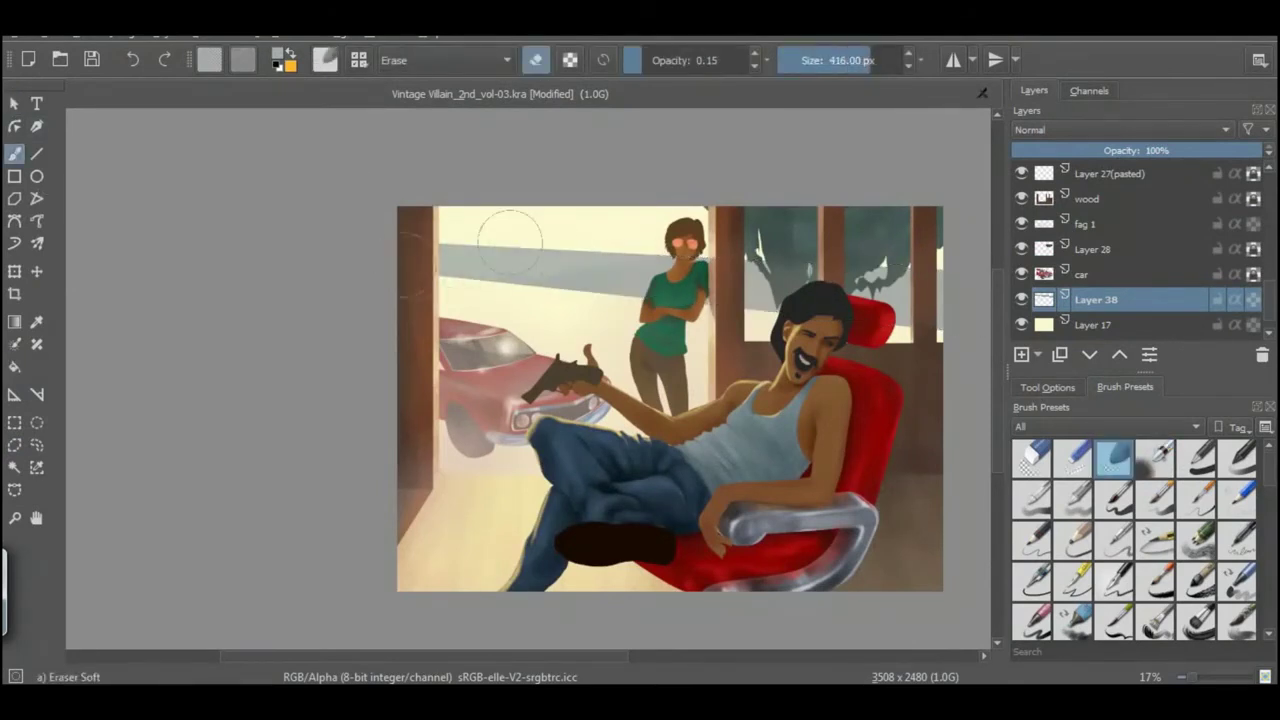
left_click_drag(440, 253, 650, 310)
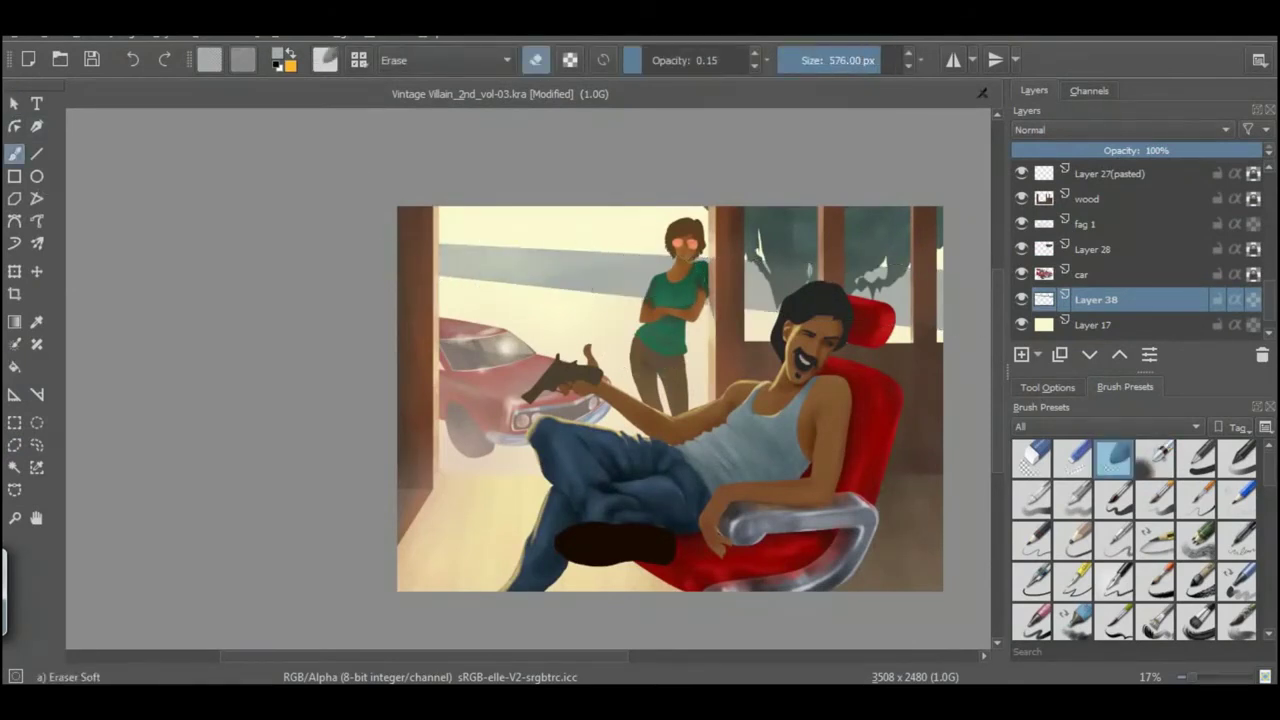
Work over the pale ground on Layer 17 with the Dry Bristles brush in cream and brown tones
key("Page_Down")
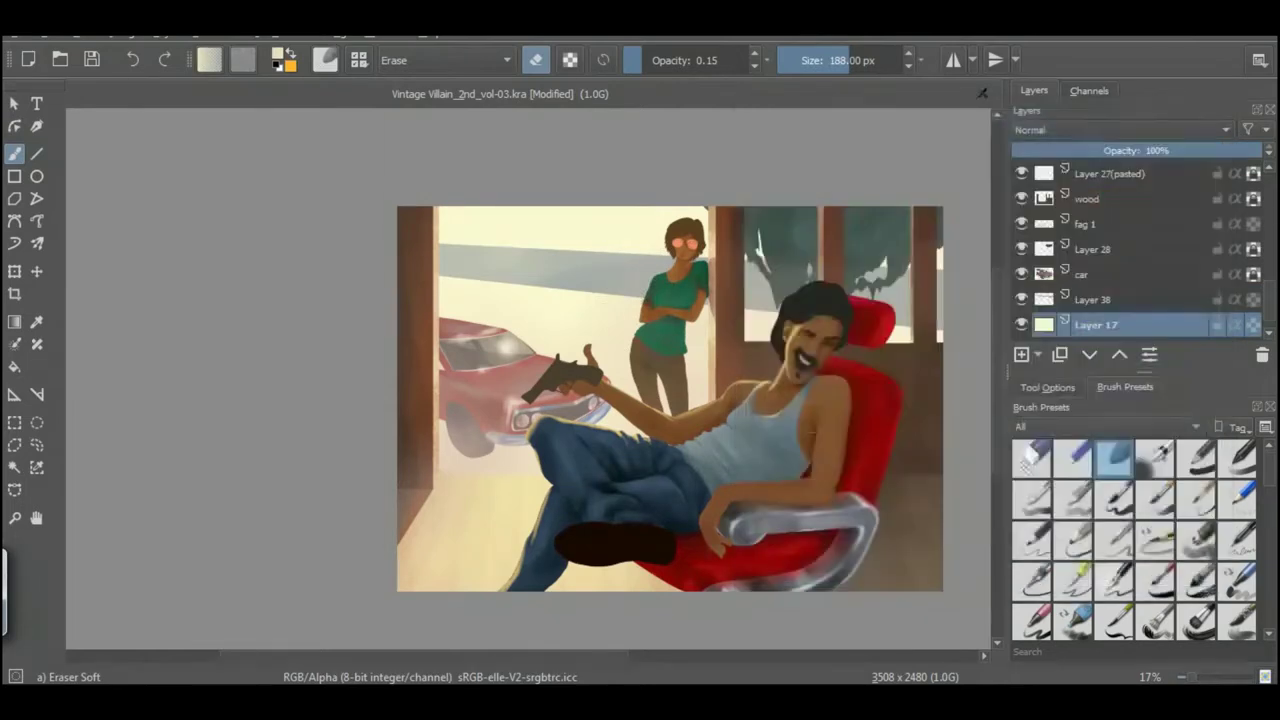
left_click(1155, 540)
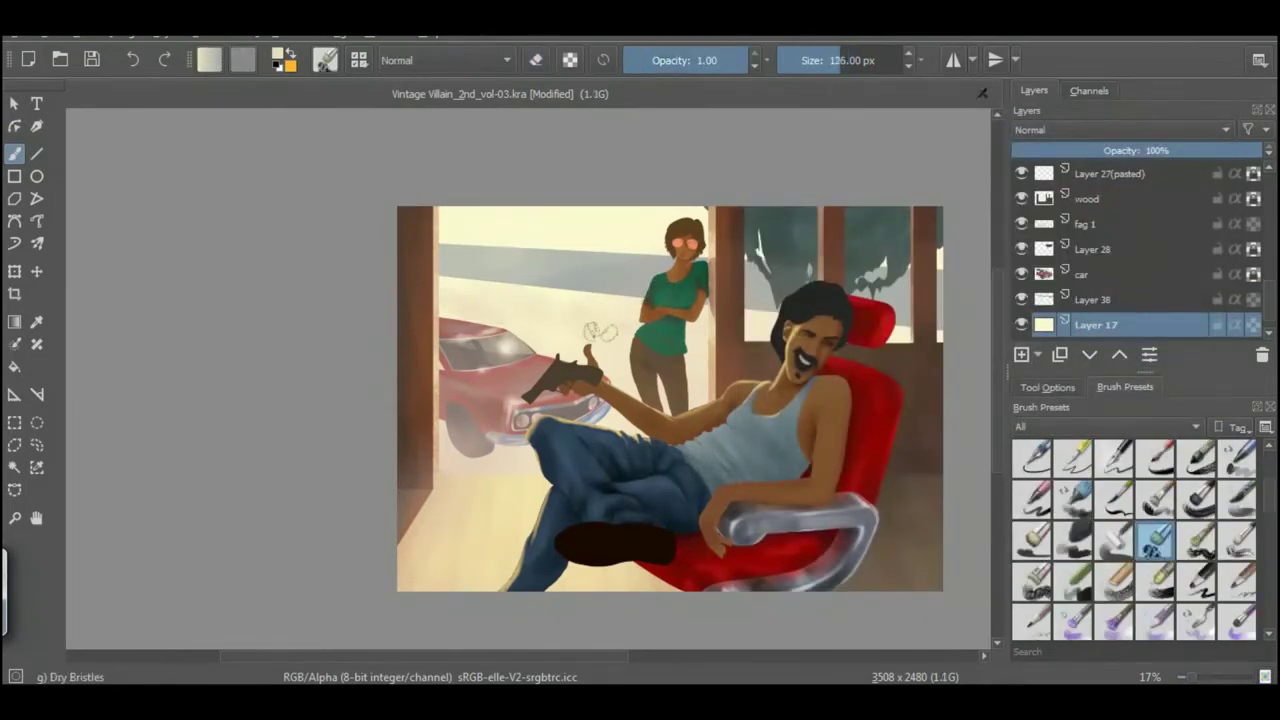
key("Return")
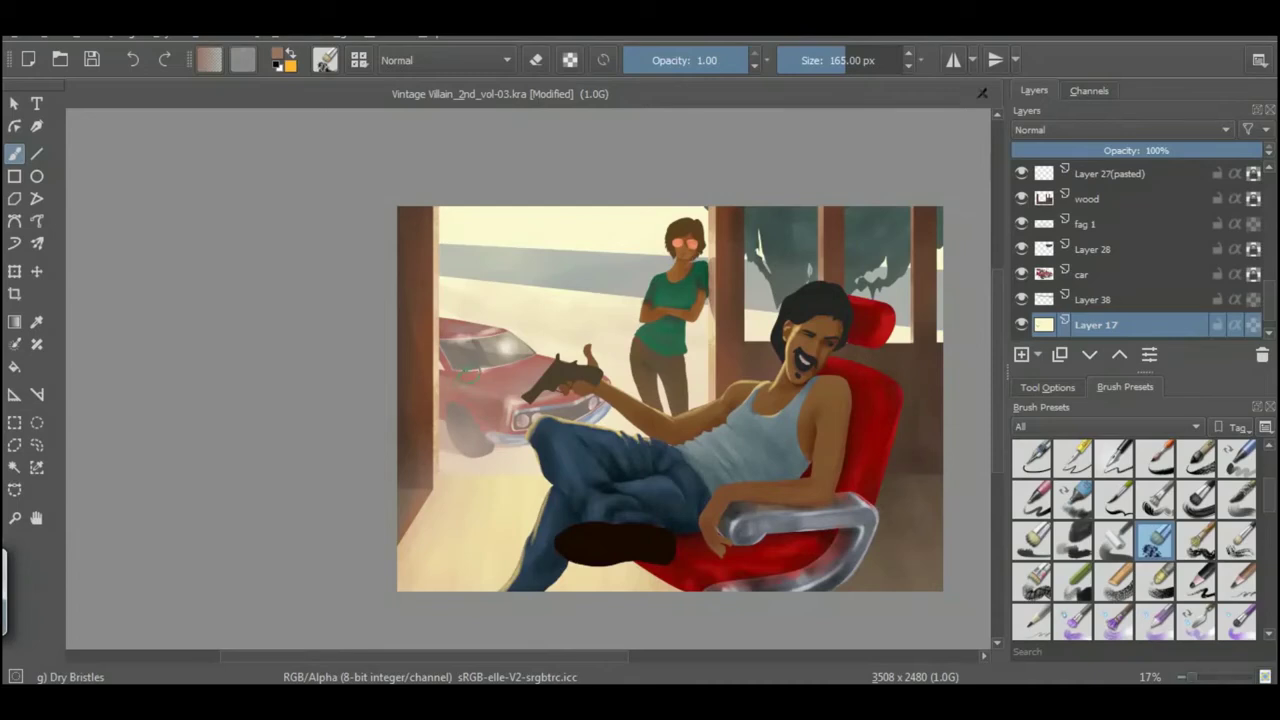
Switch to the car layer and lower the Dry Bristles brush opacity to 38%
key("Page_Up")
key("Page_Up")
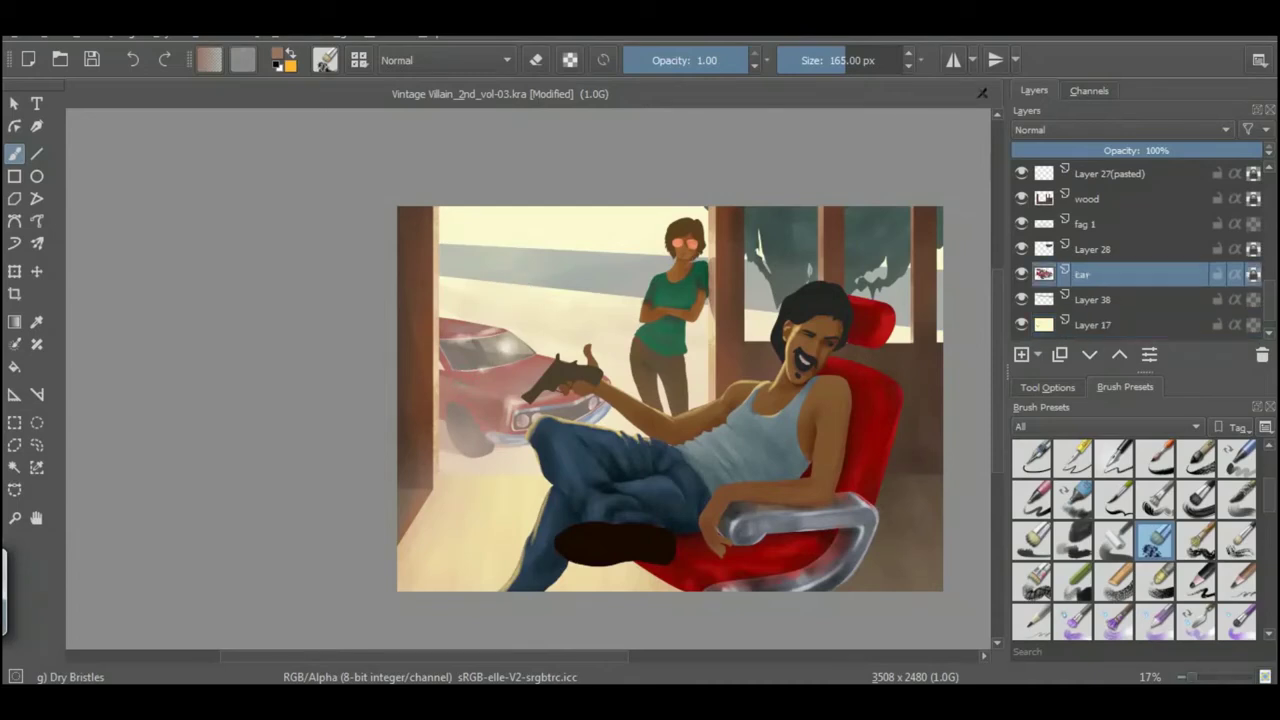
key("i")
key("i")
key("i")
key("i")
key("i")
key("i")
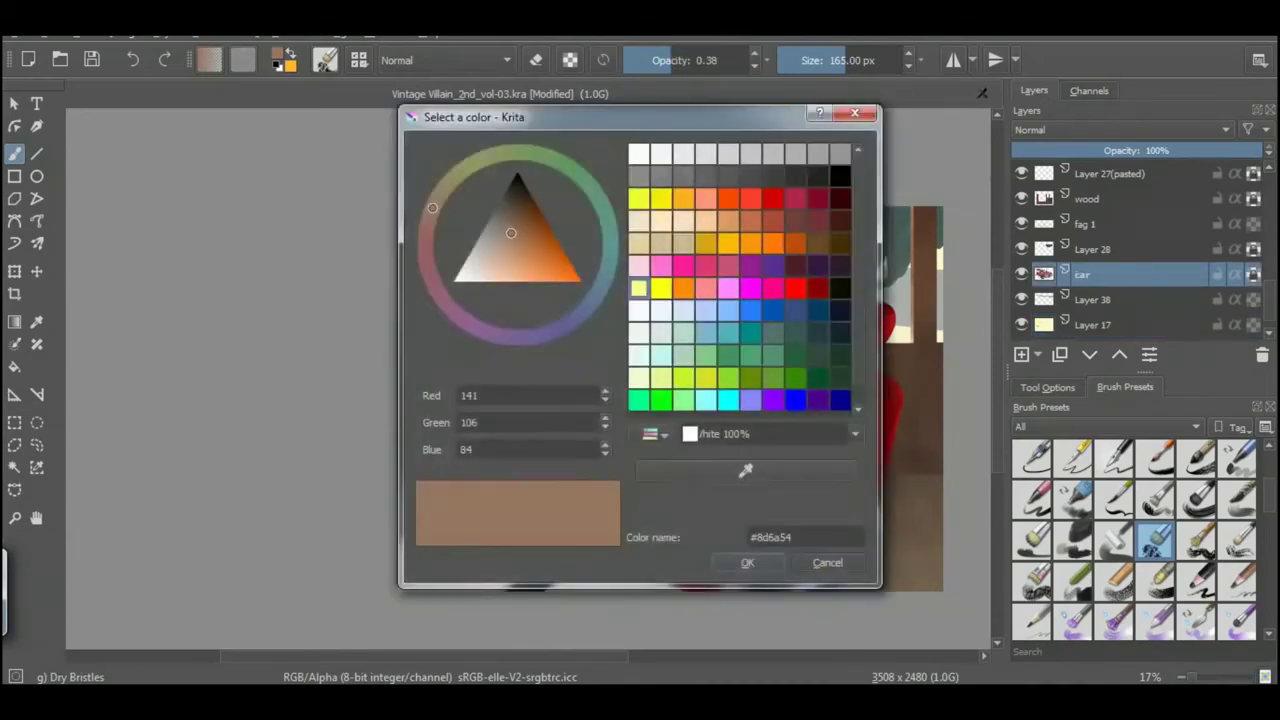
Brighten the car body with coral red at 96 px and add pale pink highlights at 110 px
key("Return")
key("bracketleft")
key("bracketleft")
key("bracketleft")
key("bracketright")
key("Return")
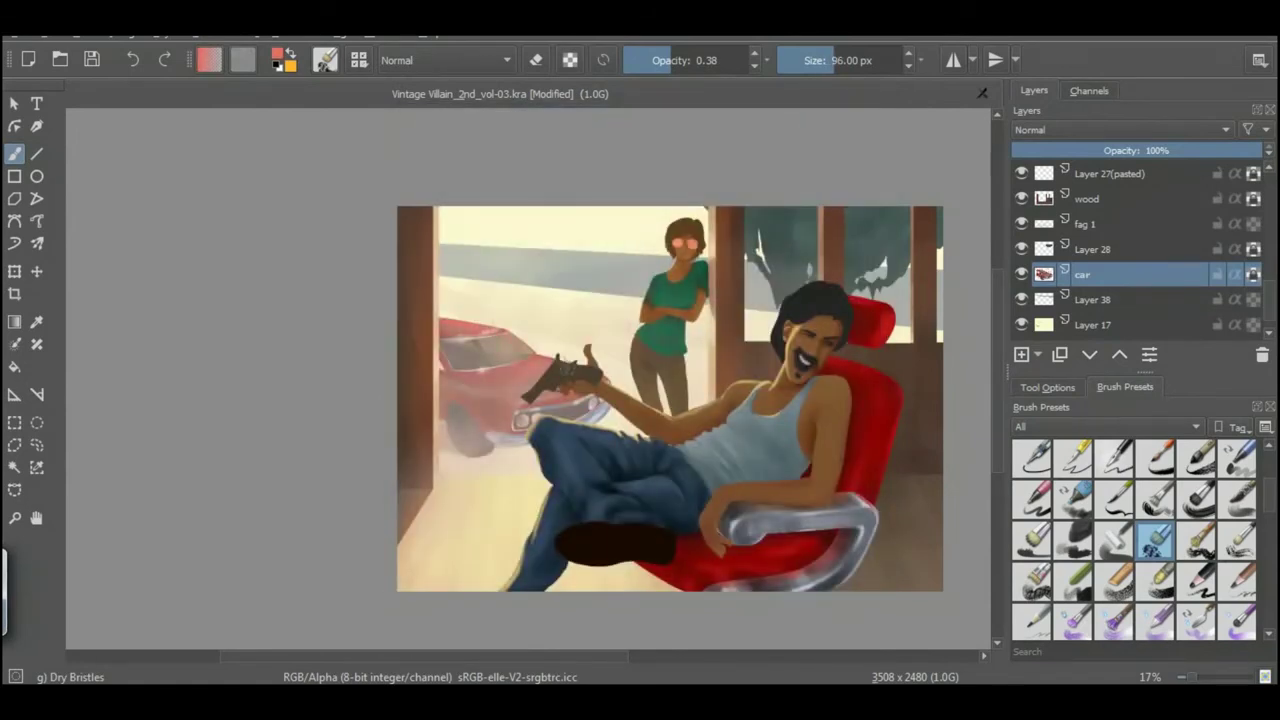
key("Return")
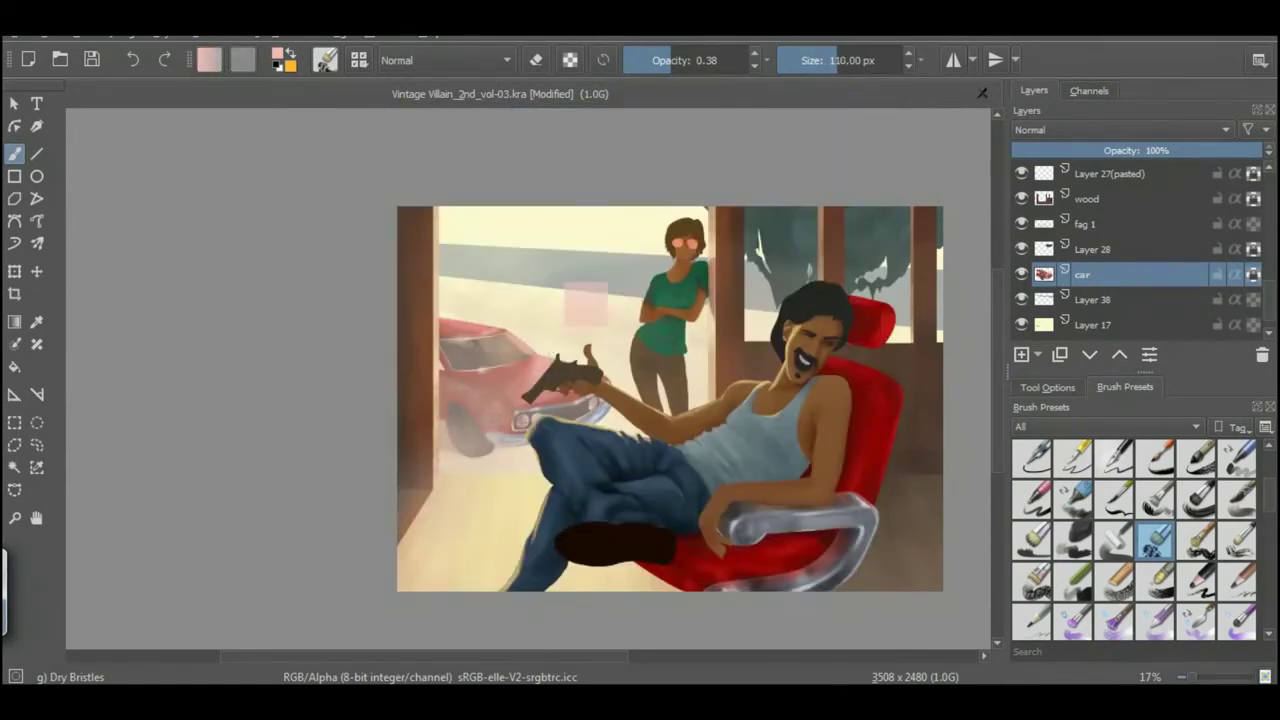
key("Return")
Glaze the car at 12% opacity with dark brown in Multiply mode and pale yellow in Normal mode
key("alt+shift+m")
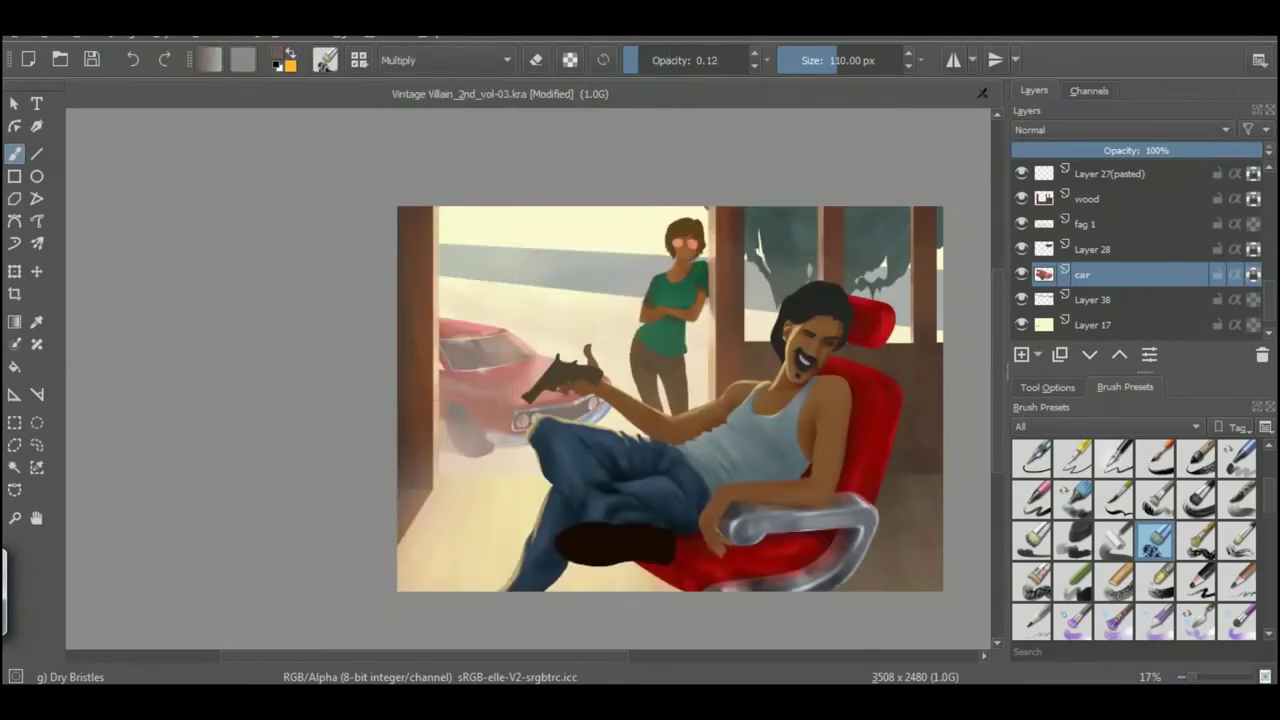
key("ctrl+r")
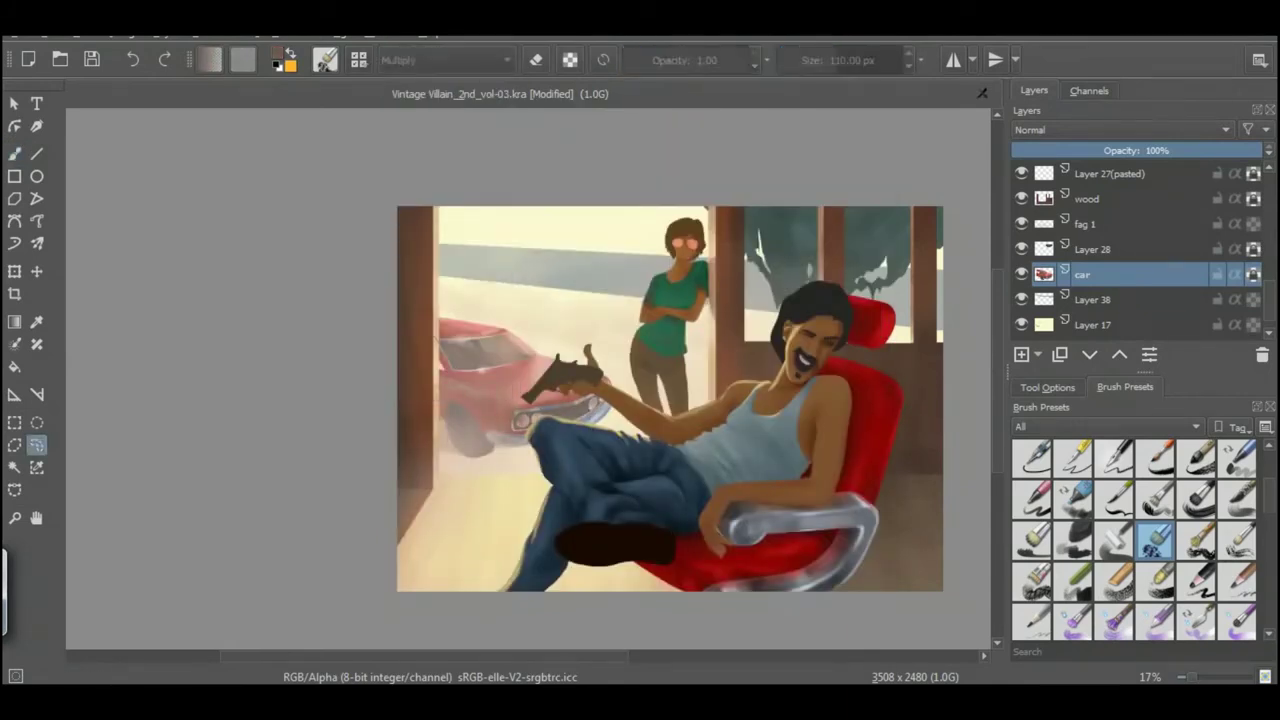
key("b")
key("ctrl+r")
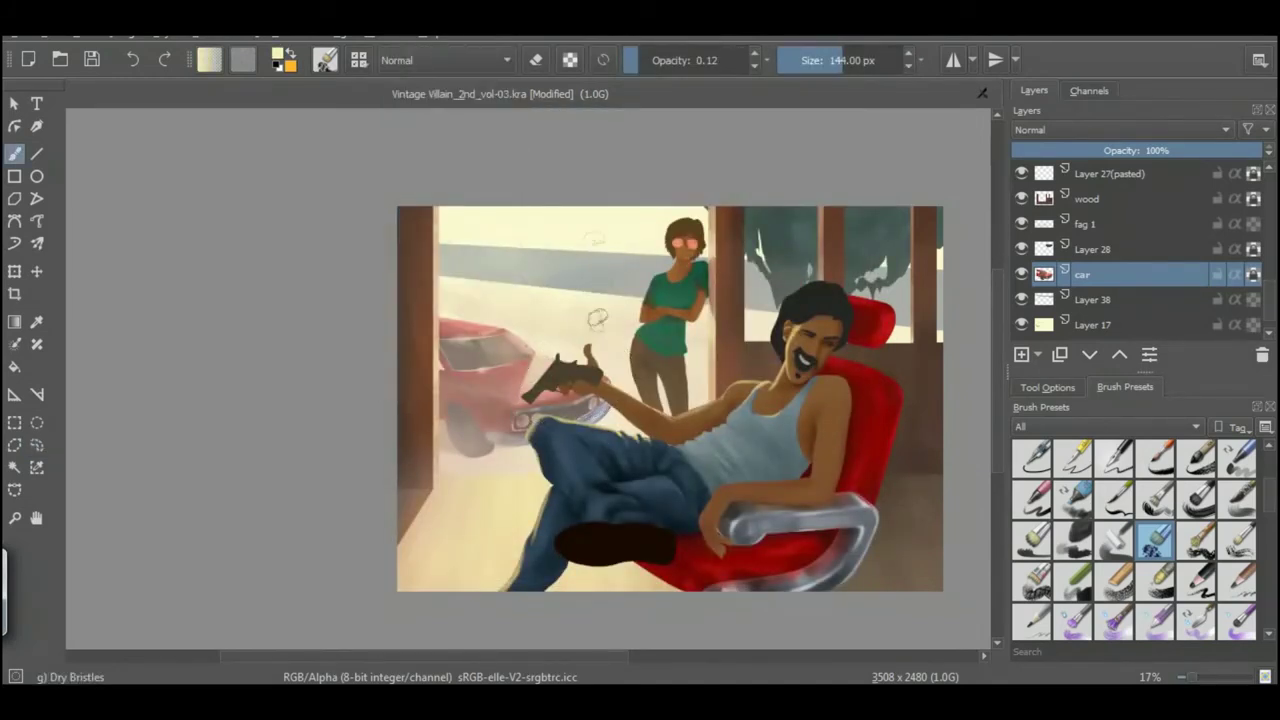
key("e")
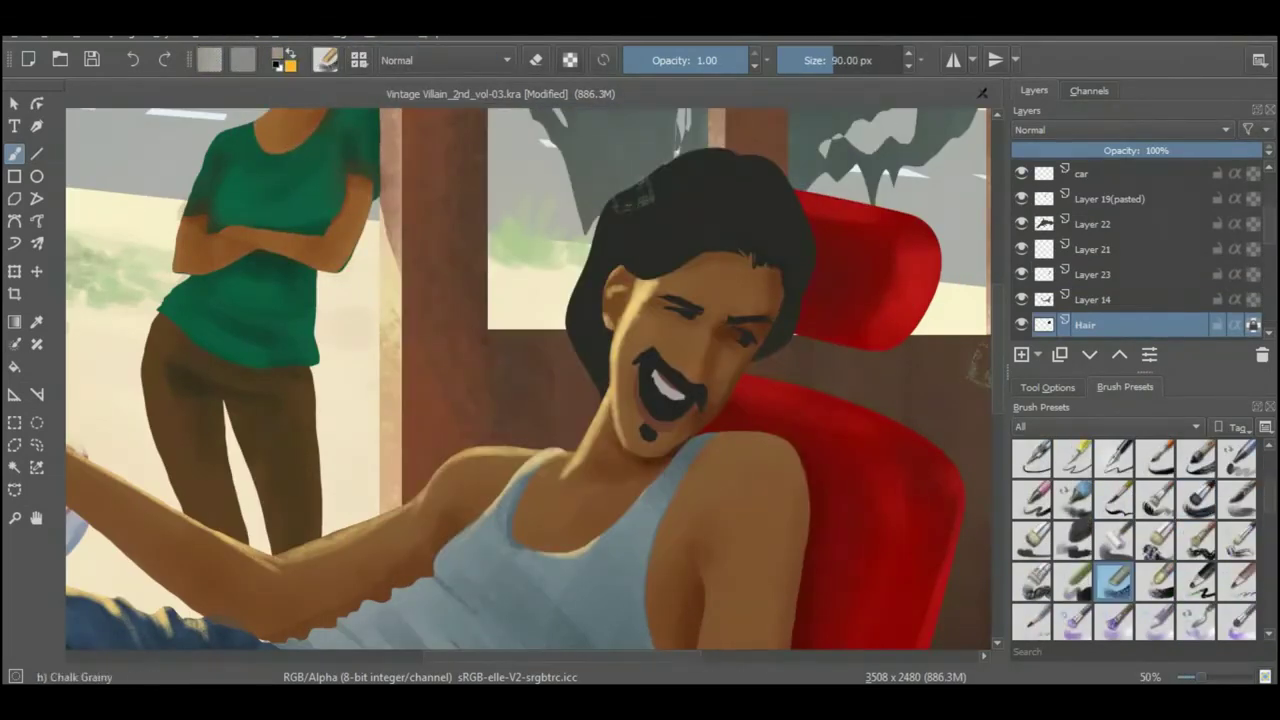
Set brush smoothing to Weighted and paint grey strands and highlights in the man's hair on the Hair layer
left_click(1047, 387)
left_click(1190, 434)
left_click(1160, 489)
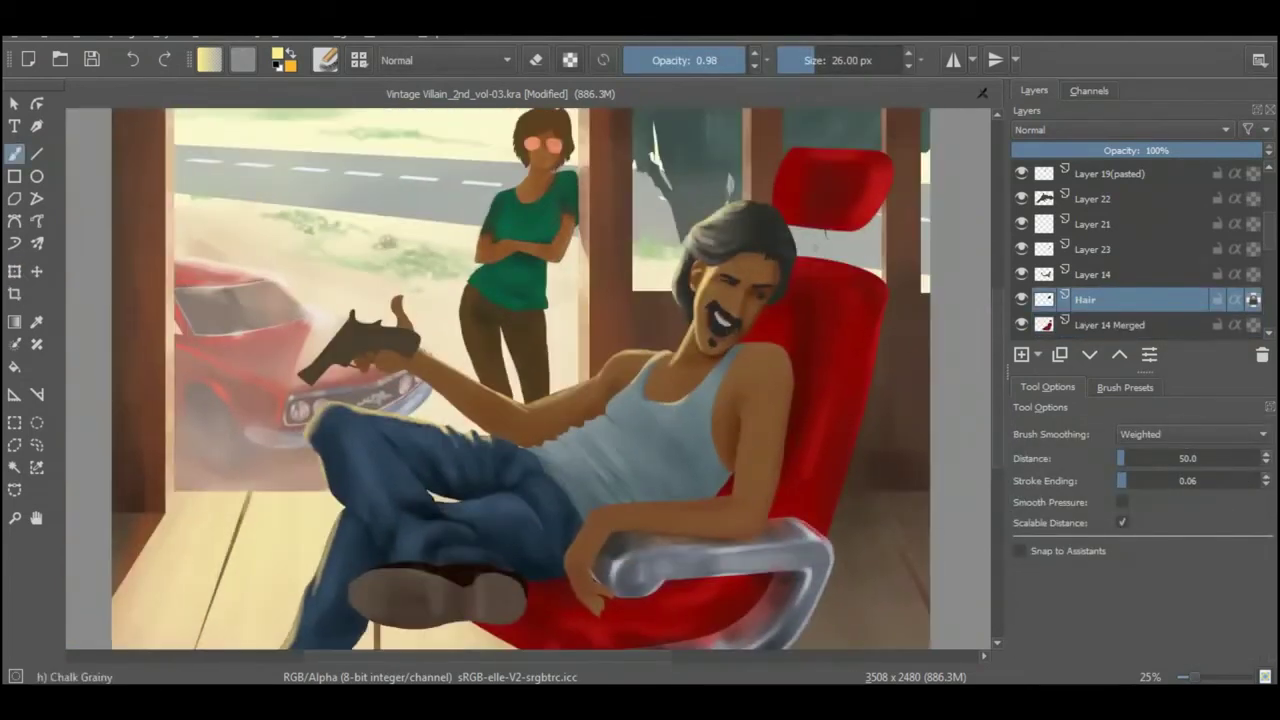
Paint a light grey post joining the headrest to the red chair with the Basic-5 Size brush at 73 px
left_click(1125, 387)
scroll(1135, 540, "up", 3)
left_click(1115, 497)
left_click(209, 59)
left_click(749, 560)
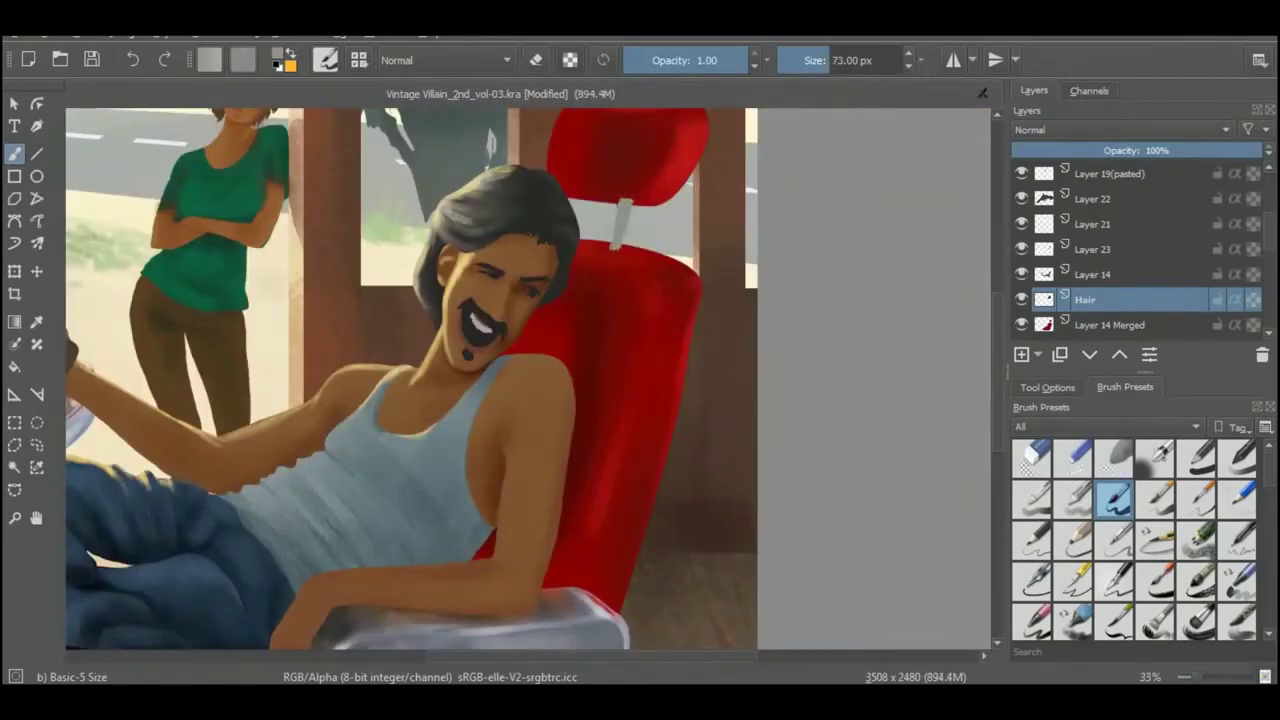
Outline the grey headrest post with a selection and separate it onto its own layer beneath the Hair layer
key("ctrl+r")
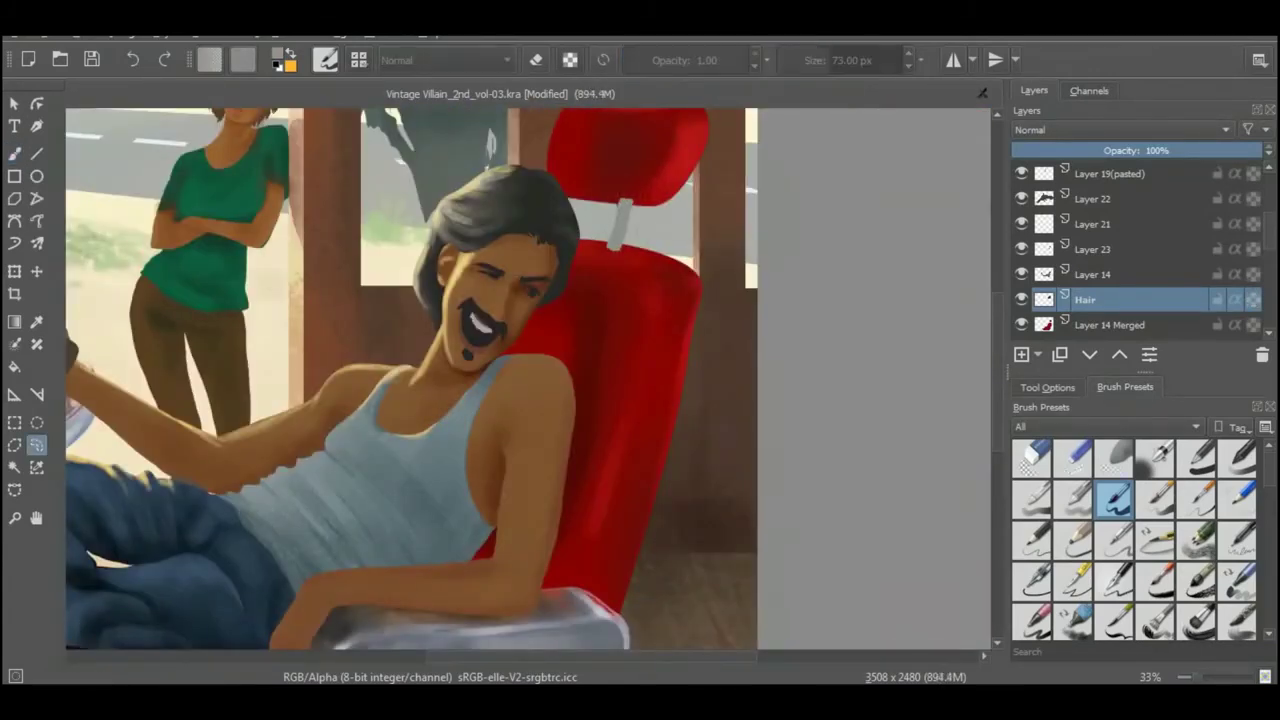
left_click_drag(620, 178, 622, 180)
key("Page_Down")
Add the second headrest post beside the man's hair and shade both posts with the Basic-4 Flow Opacity brush at 20 px
key("b")
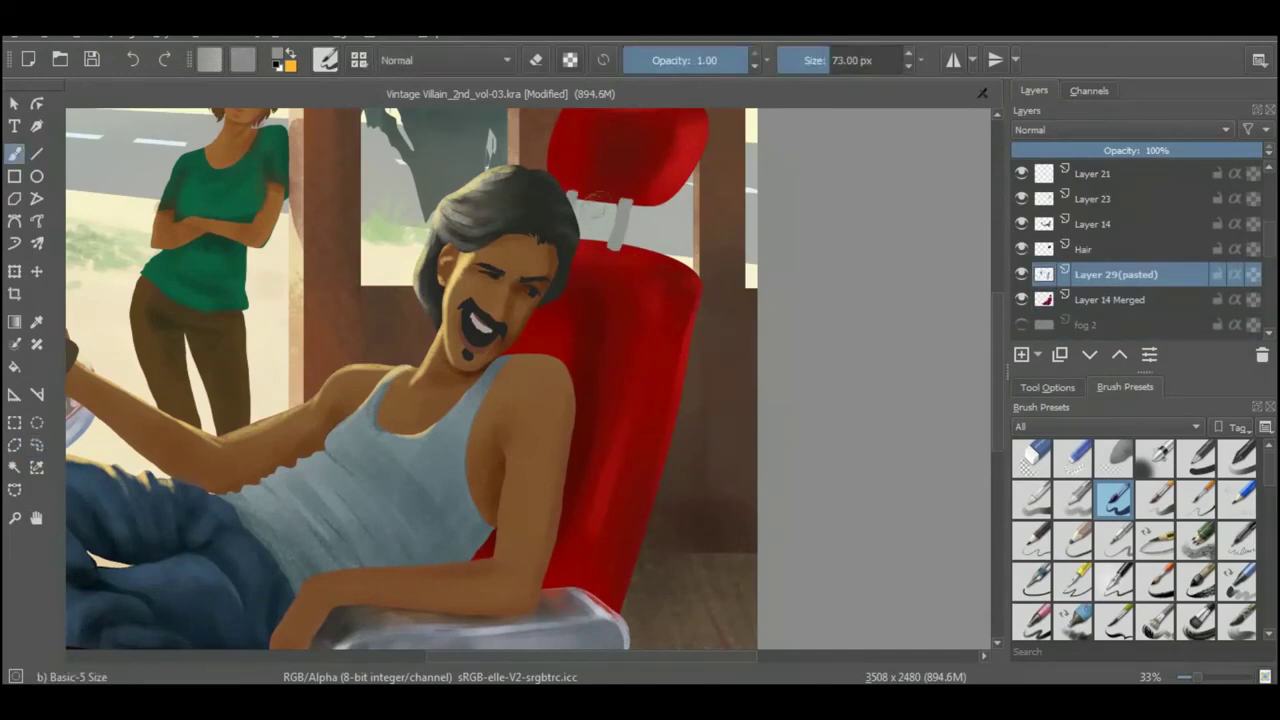
key("slash")
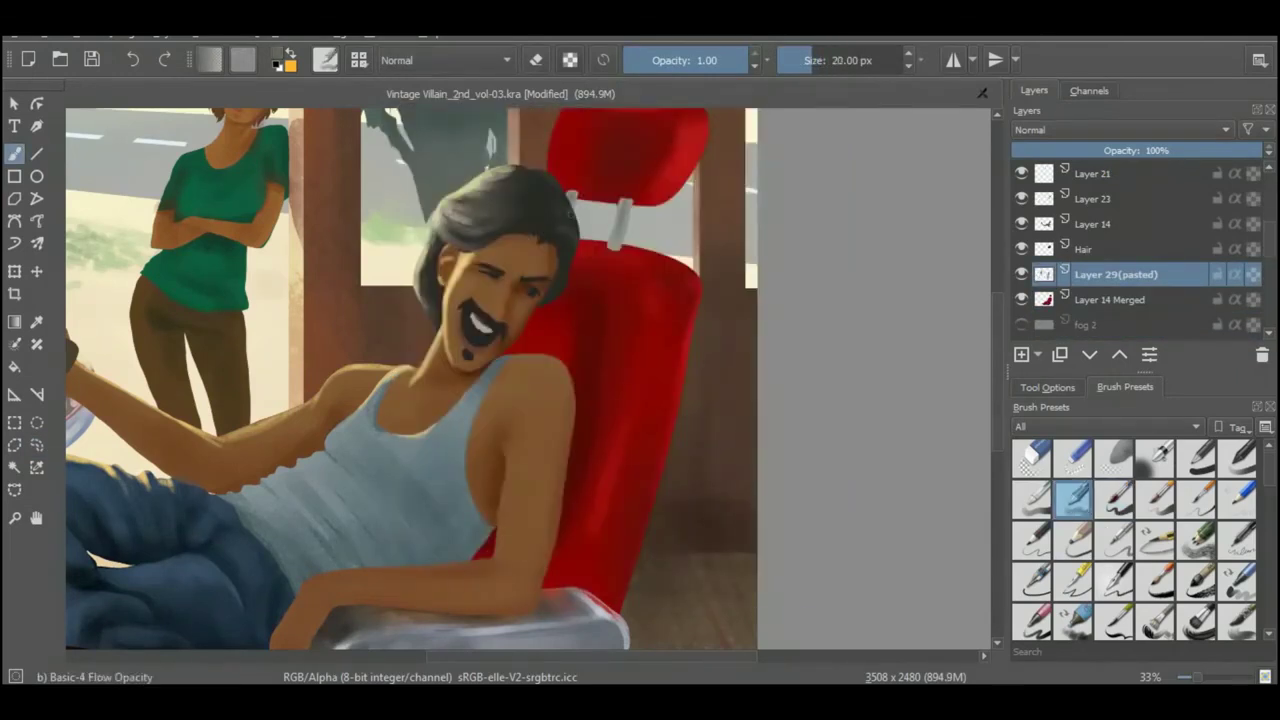
key("slash")
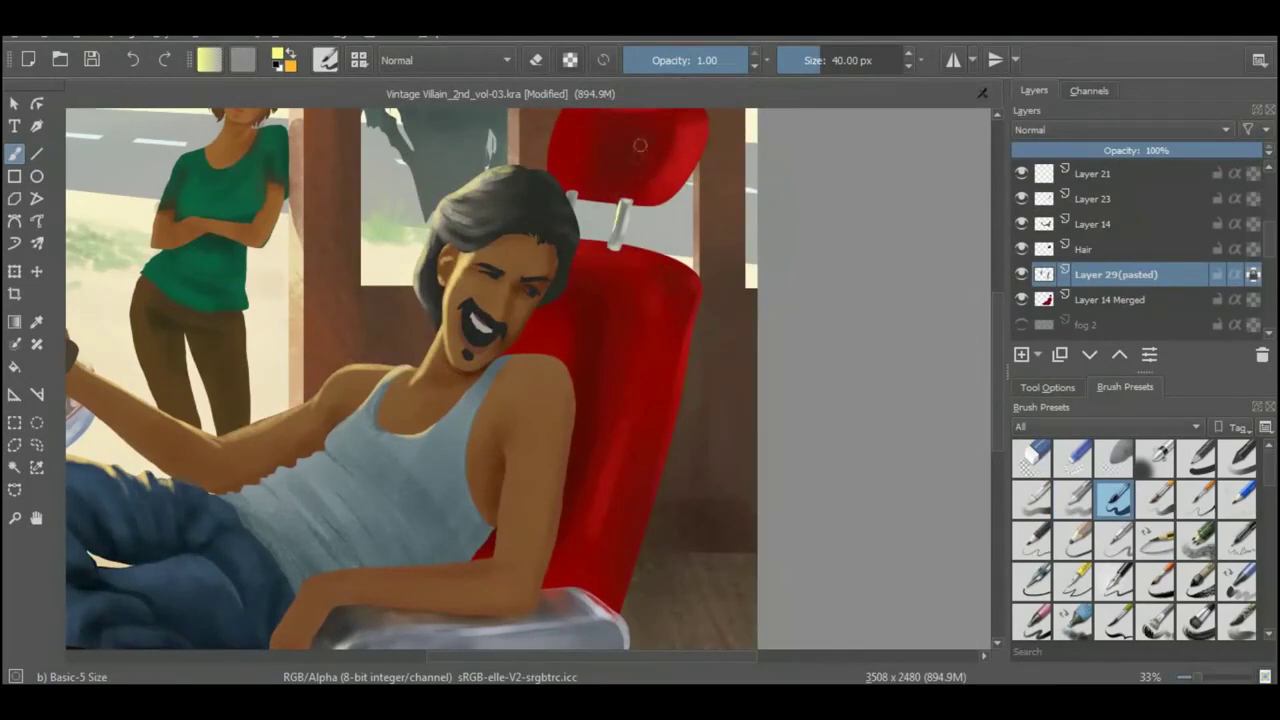
Paint light yellow highlights on the red headrest and its grey post with the Basic-5 Size brush at 40 px
left_click_drag(640, 145, 664, 172)
key("ctrl+shift+r")
left_click_drag(690, 130, 578, 213)
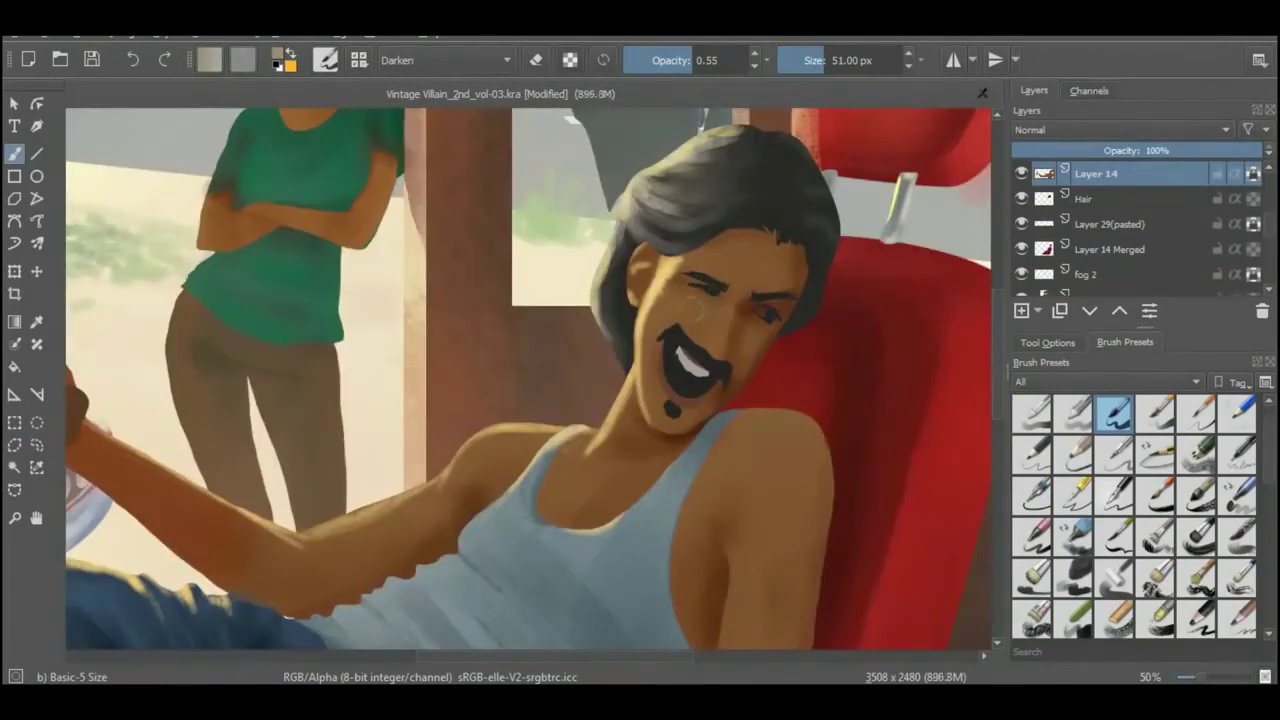
left_click(445, 60)
key("Escape")
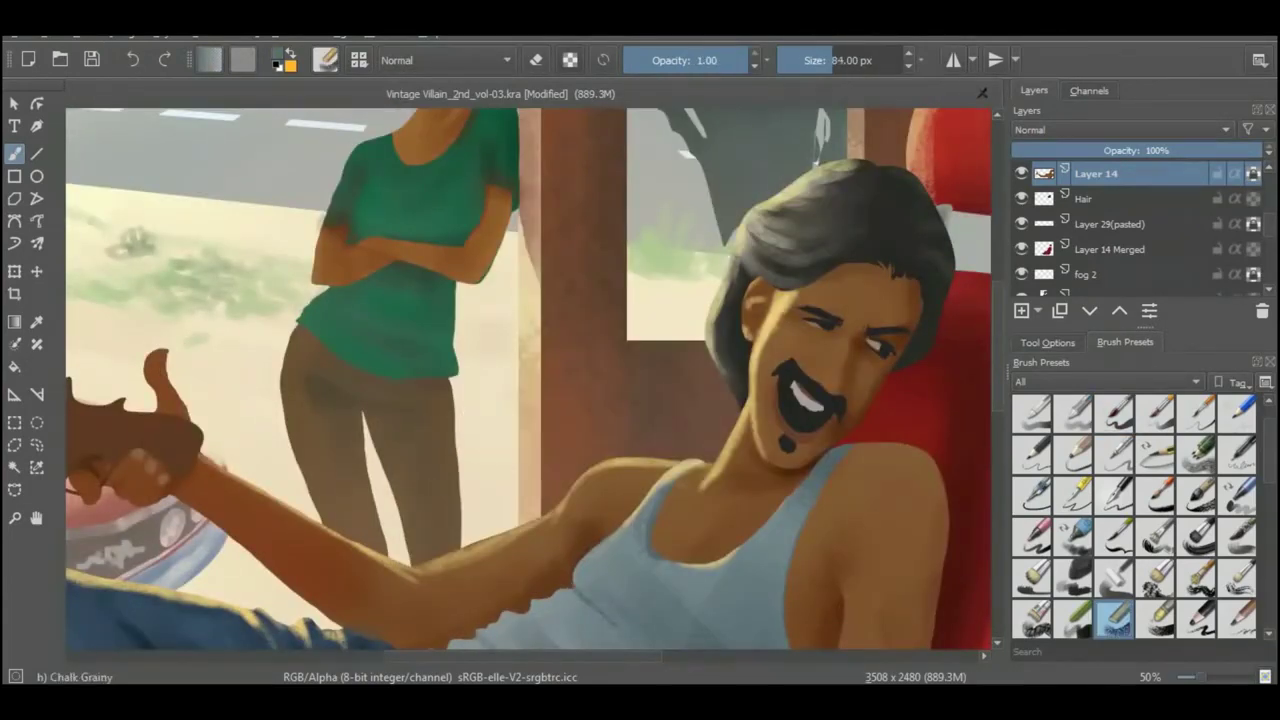
Shade the standing woman's trousers on Layer 16 with muted grey-blue strokes, using the Chalk Grainy brush at 84 px
left_click(1085, 274)
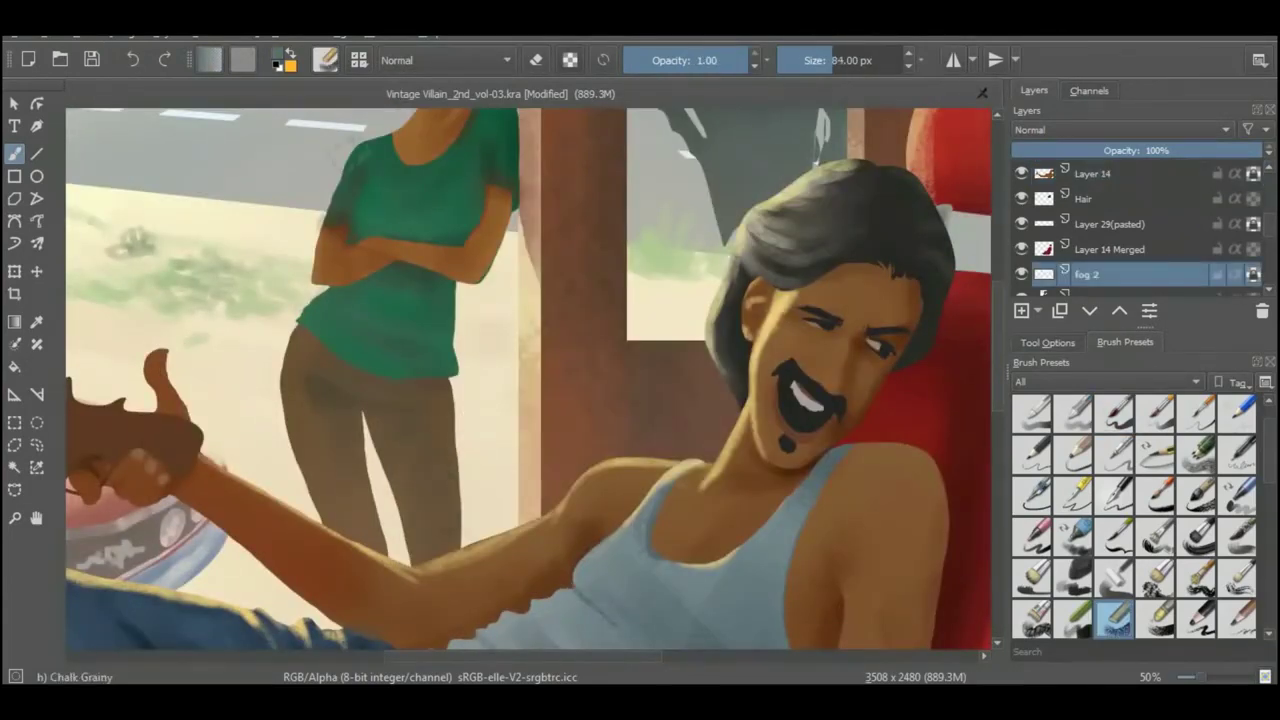
key("Page_Down")
key("i")
key("i")
key("i")
key("i")
key("i")
key("i")
key("i")
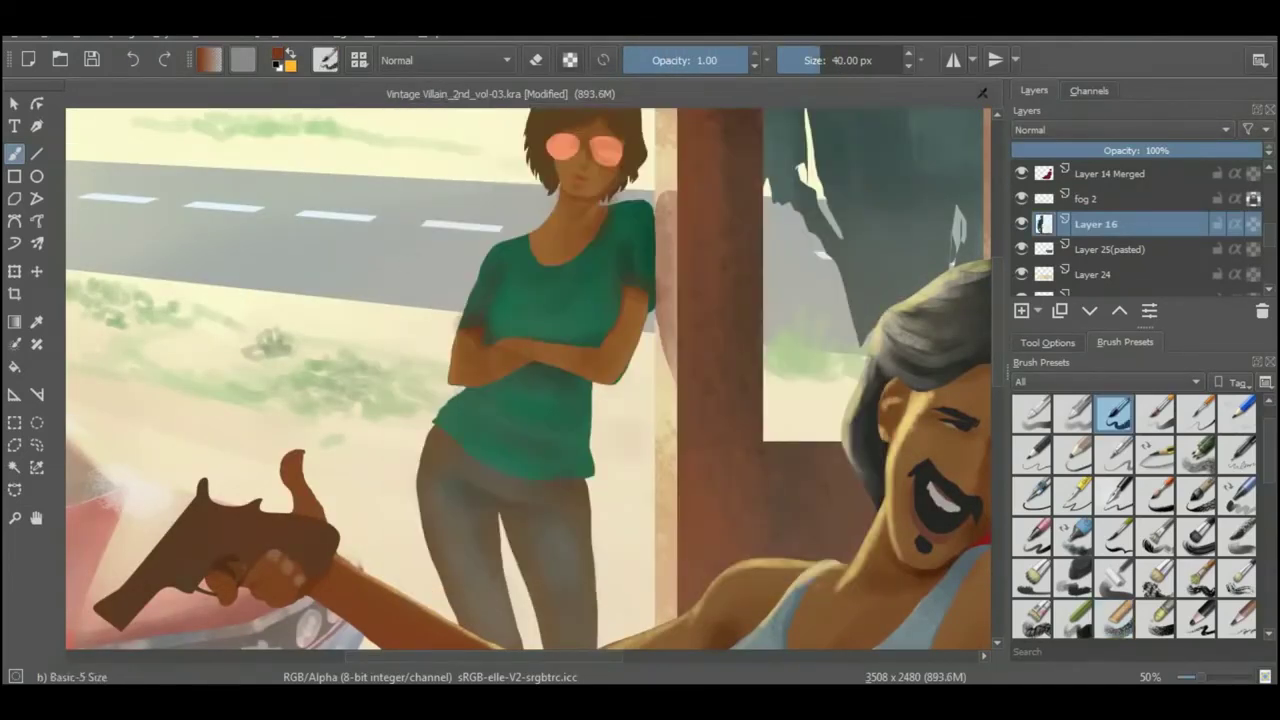
Find Layer 19(pasted) in the layer stack and move it down to sit directly beneath fog 2, above Layer 16
key("Page_Up")
key("Page_Up")
key("ctrl+Page_Down")
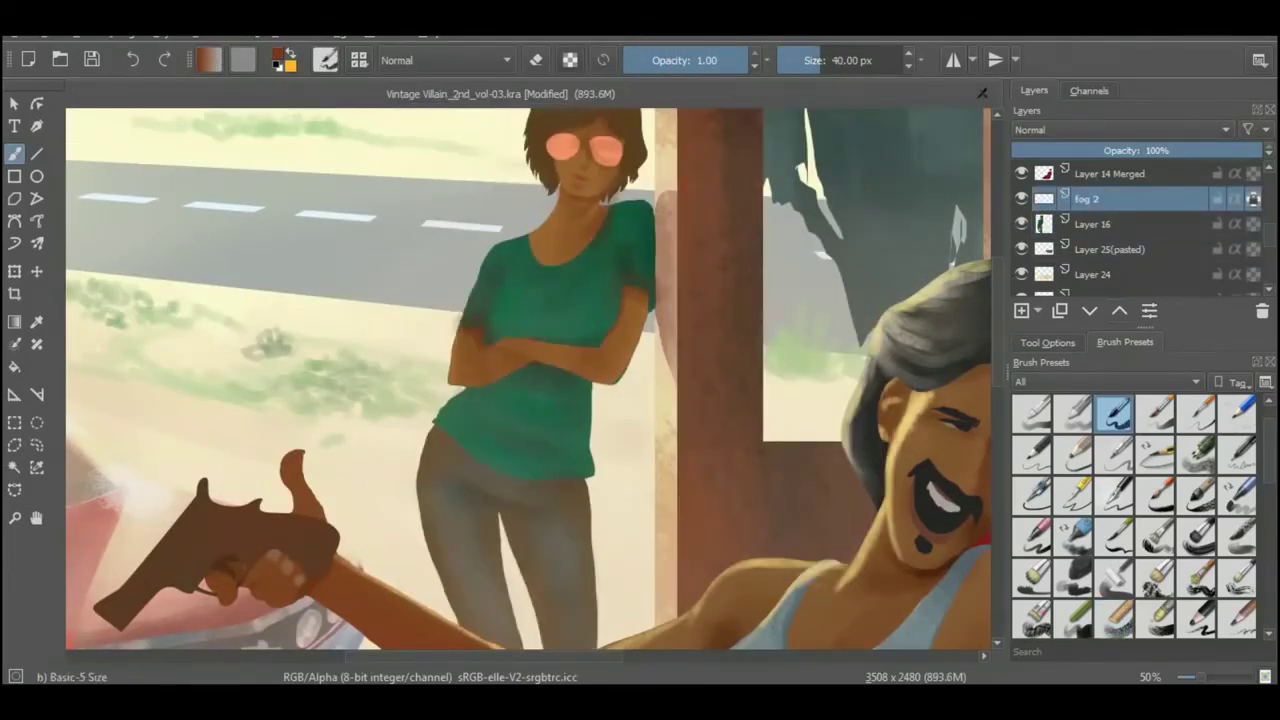
key("ctrl+Page_Down")
key("Page_Up")
key("Page_Down")
key("Page_Down")
key("Page_Up")
key("Page_Up")
key("Page_Up")
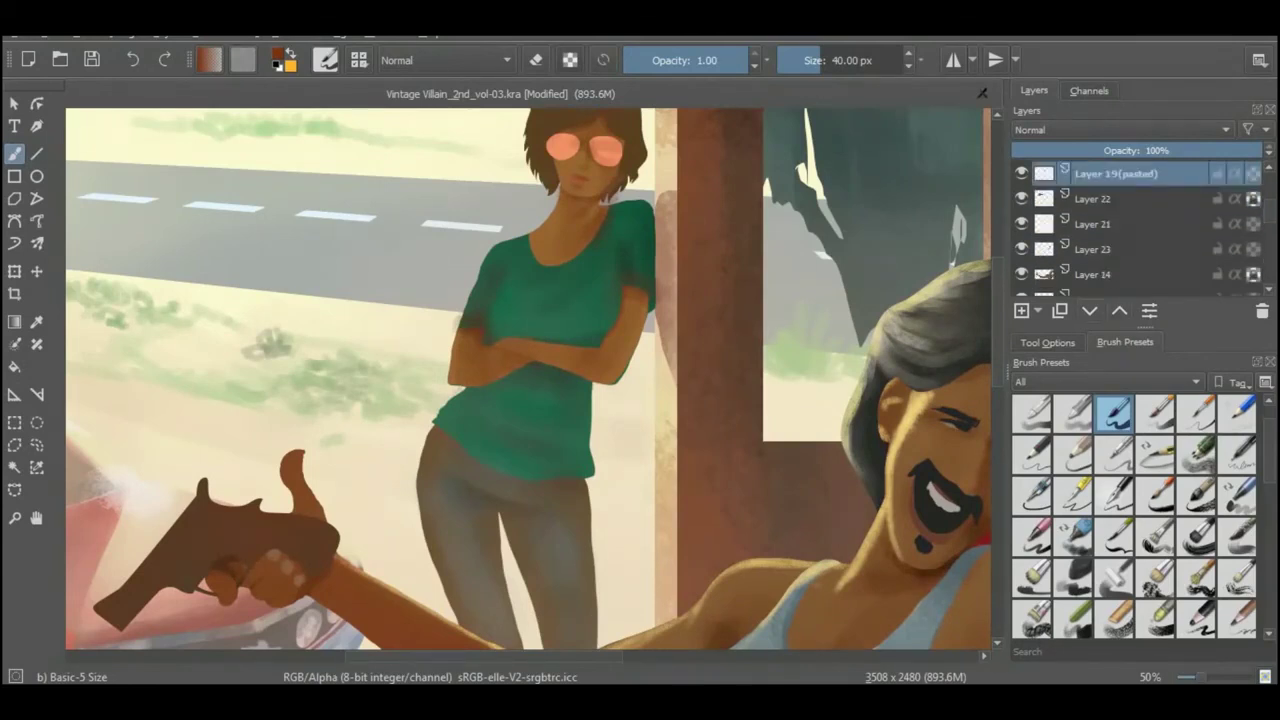
key("Page_Down")
key("Page_Down")
key("Page_Down")
key("Page_Down")
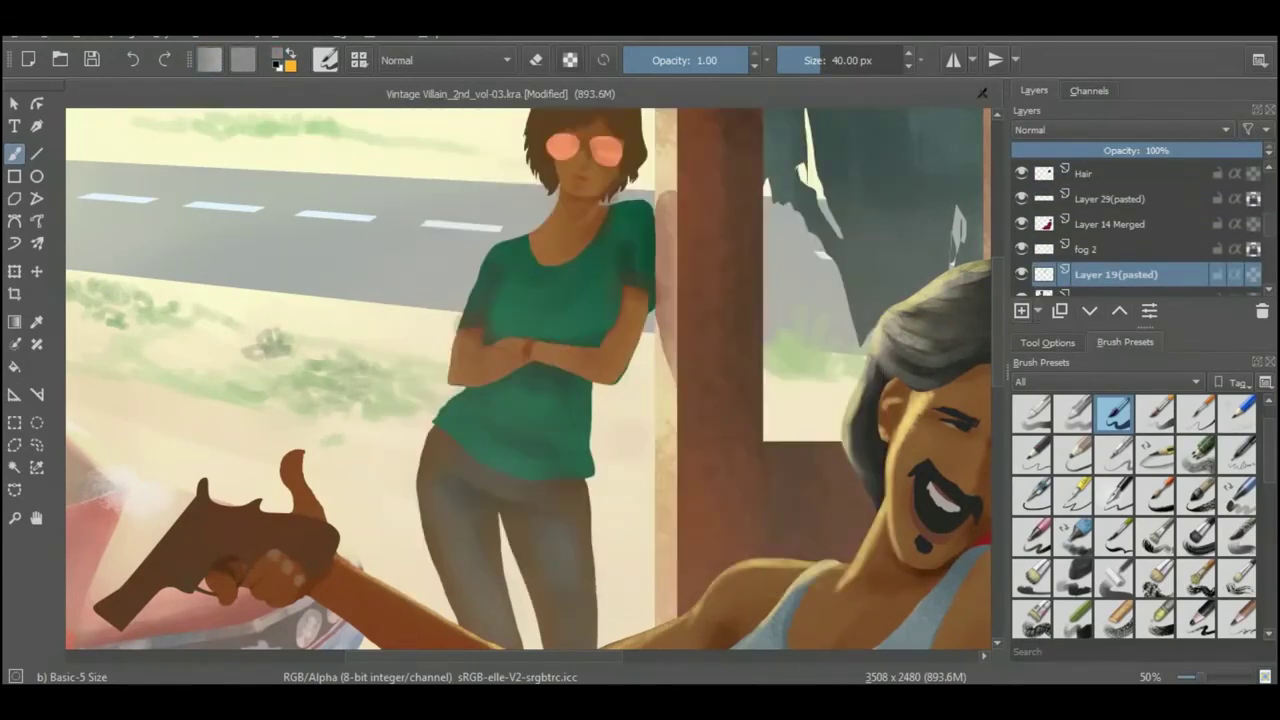
Add a new layer between fog 2 and Layer 19(pasted), and hide Layer 16 with the woman's clothes
key("Insert")
key("Page_Down")
key("Page_Down")
key("Page_Up")
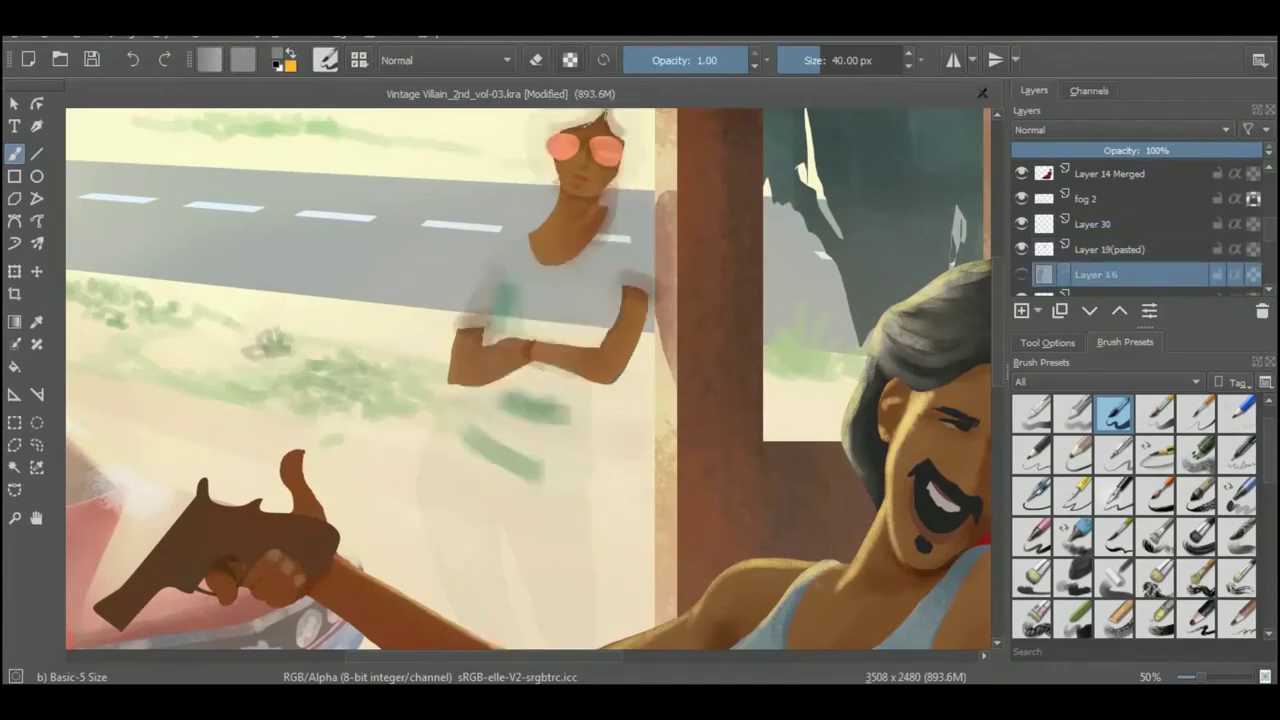